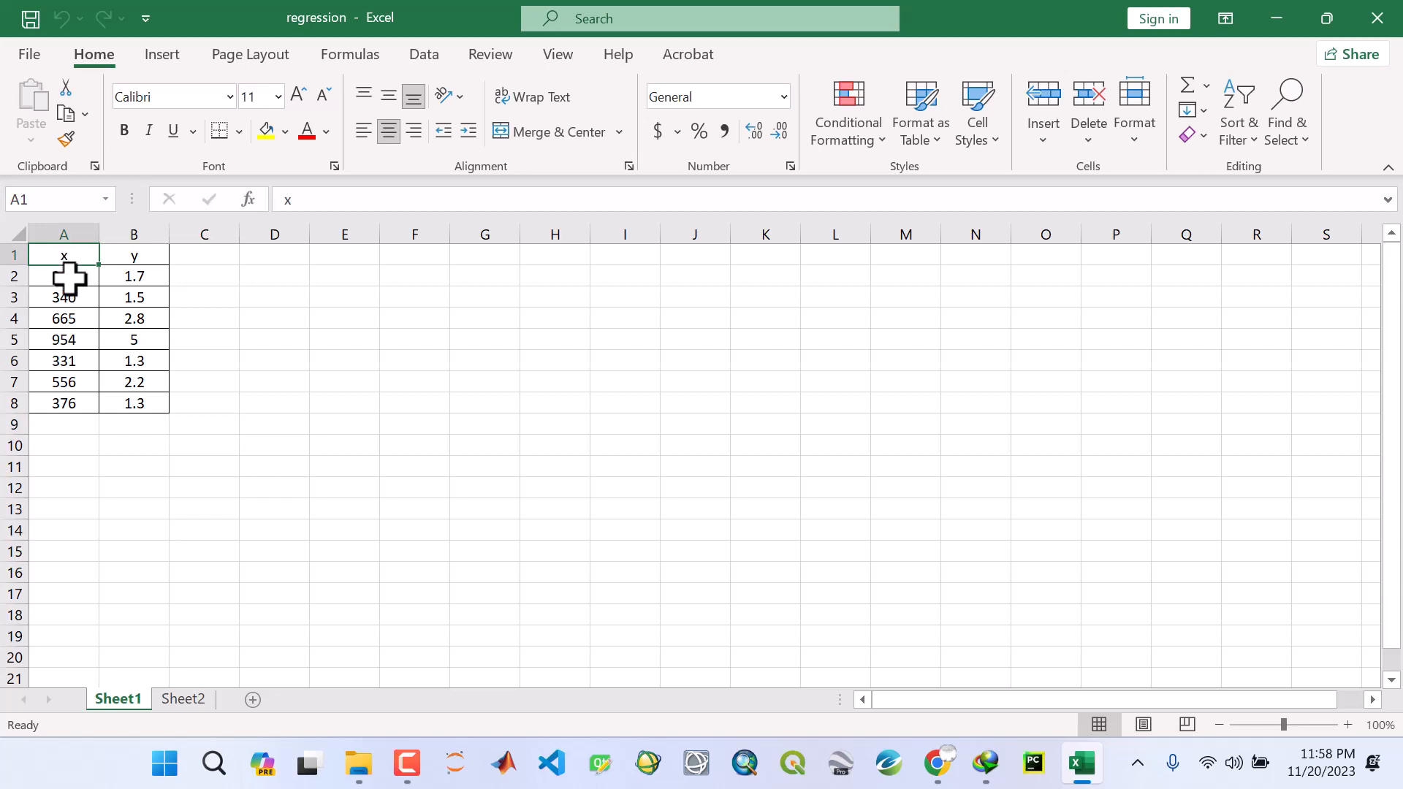
left_click(68, 280)
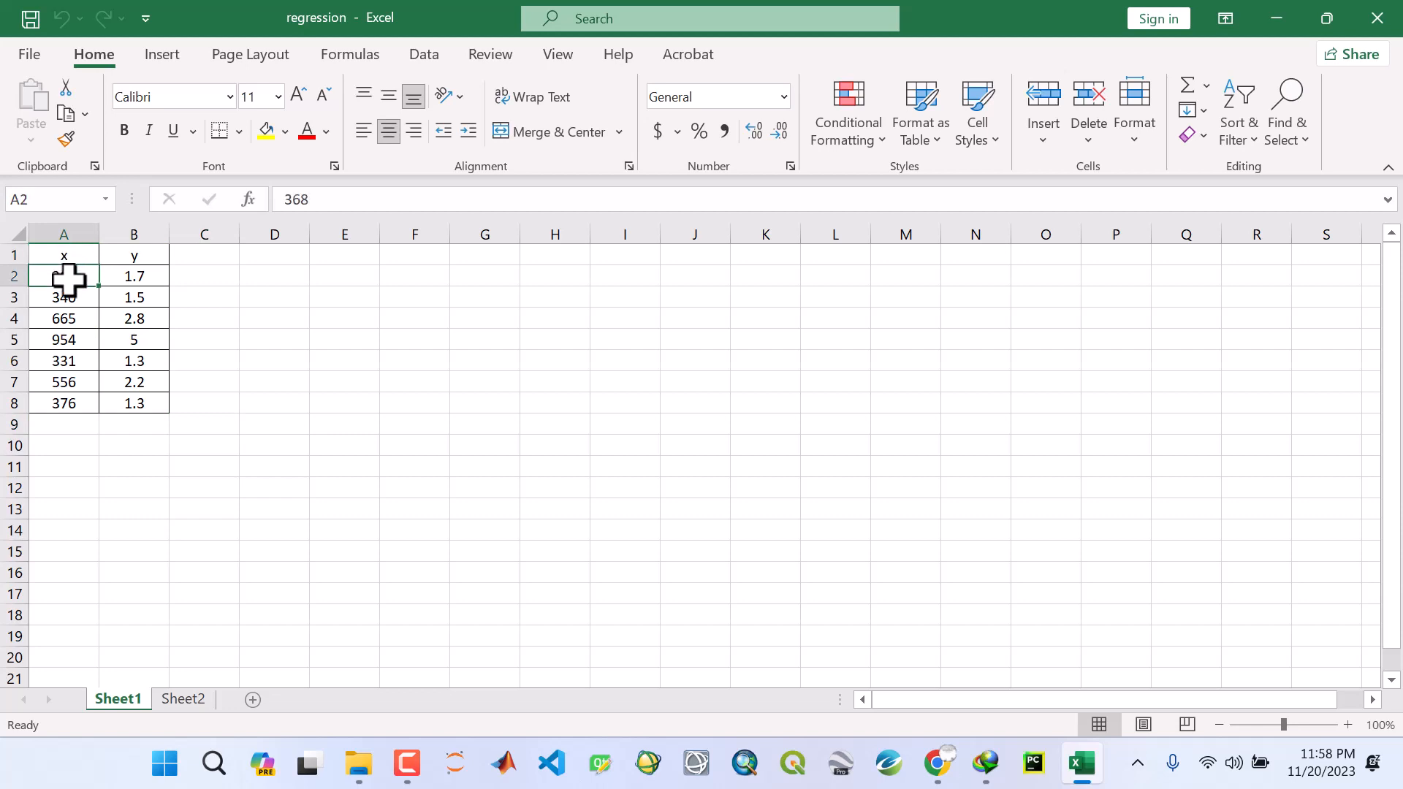
left_click(62, 408)
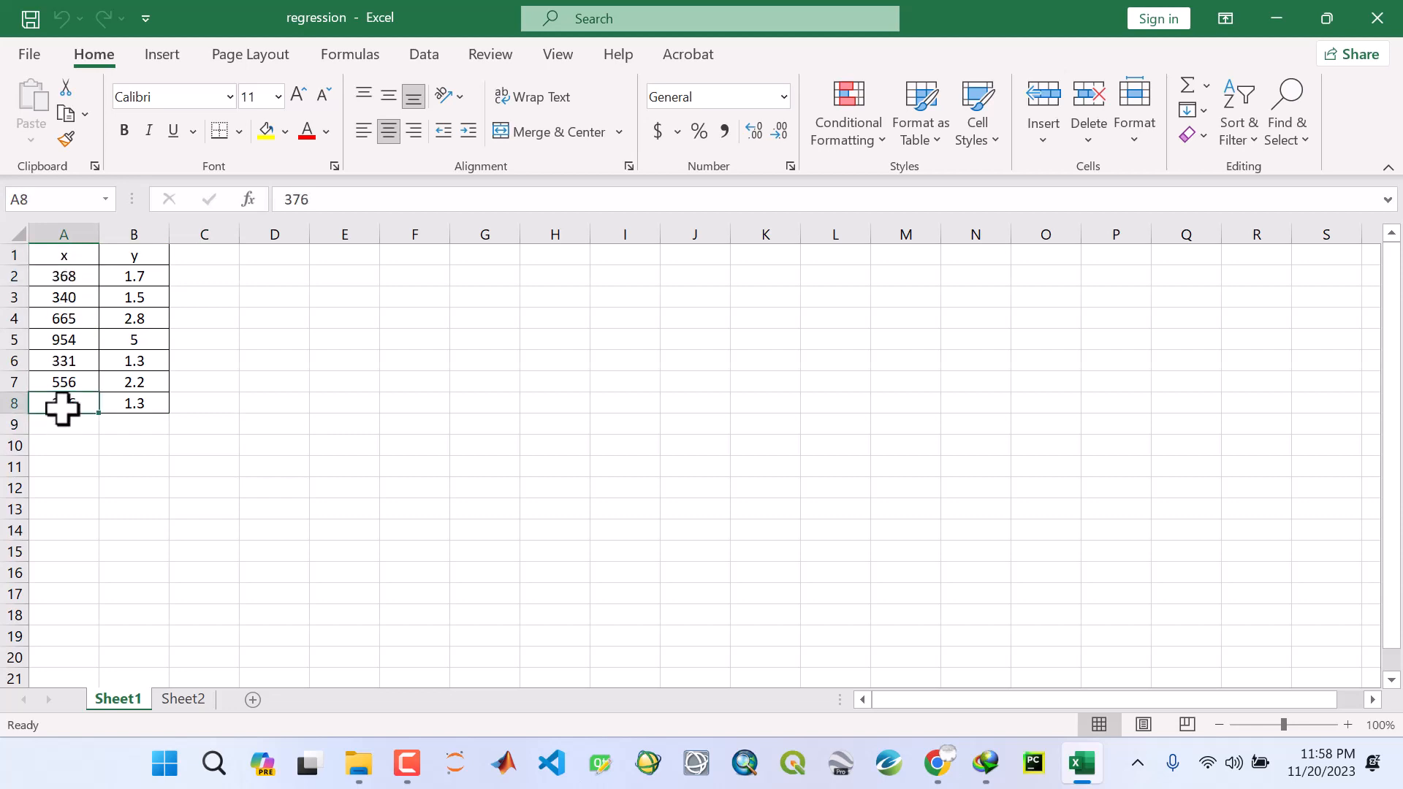
left_click(141, 273)
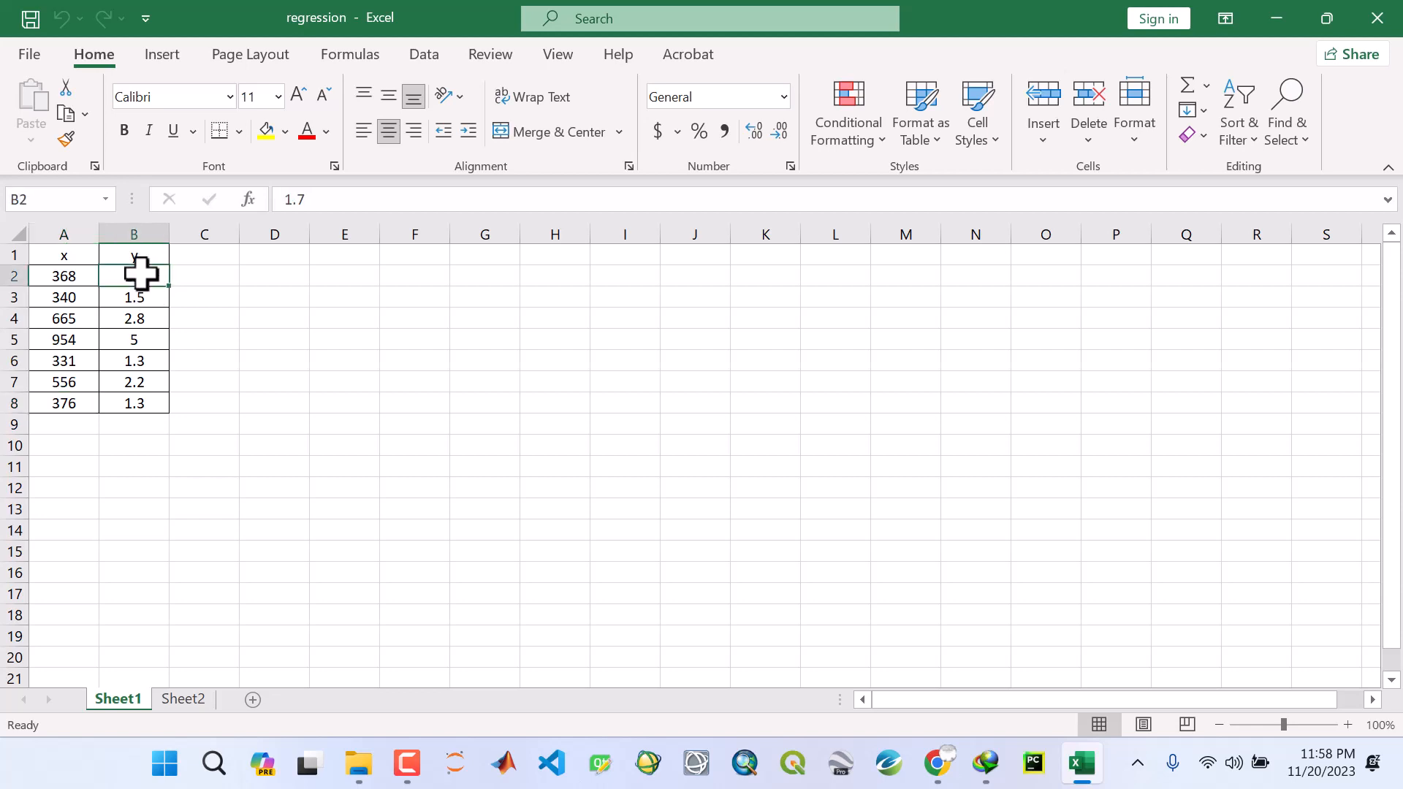
left_click(148, 402)
left_click(228, 465)
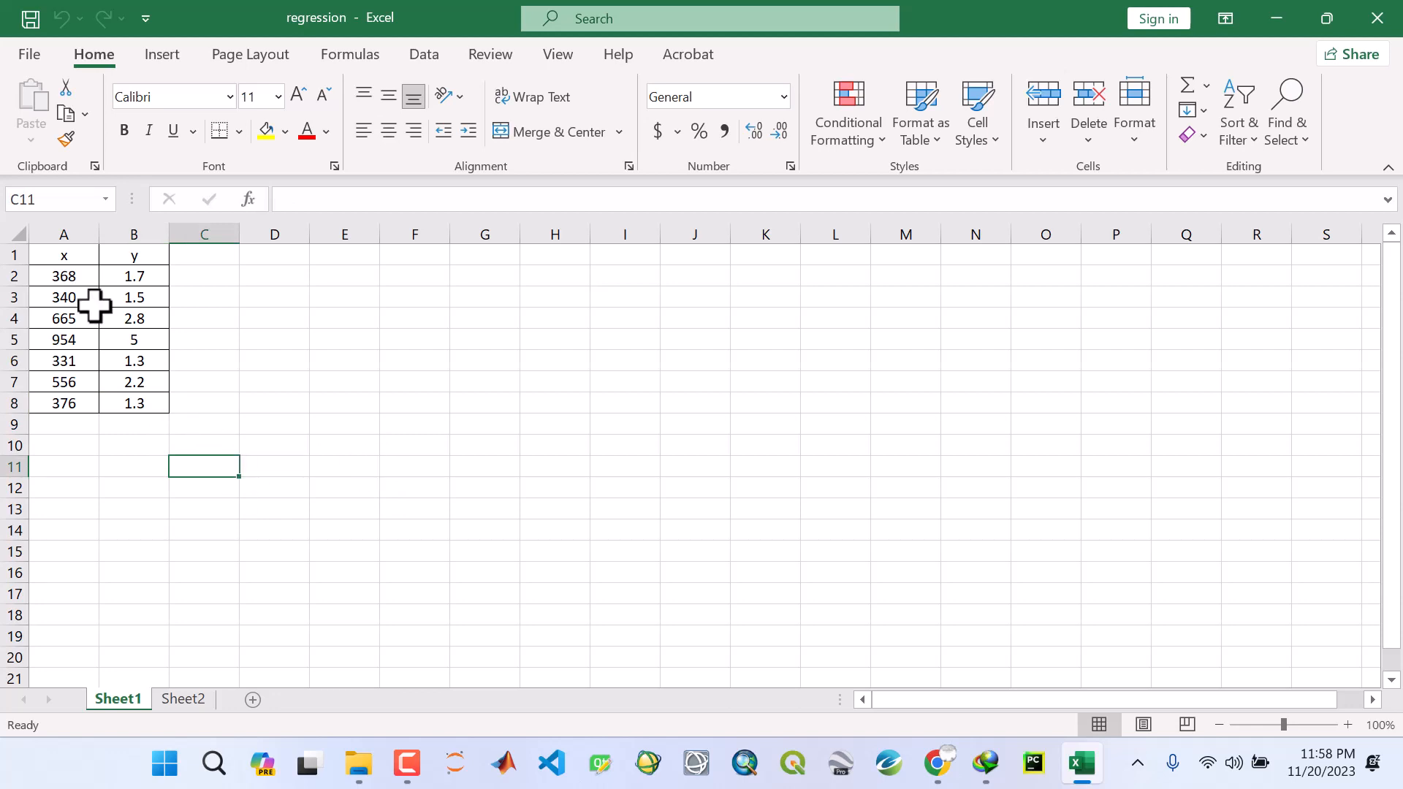
Insert a markers-only scatter chart of the x and y data in A1:B8 and move it closer to the table.
left_click_drag(61, 254, 145, 410)
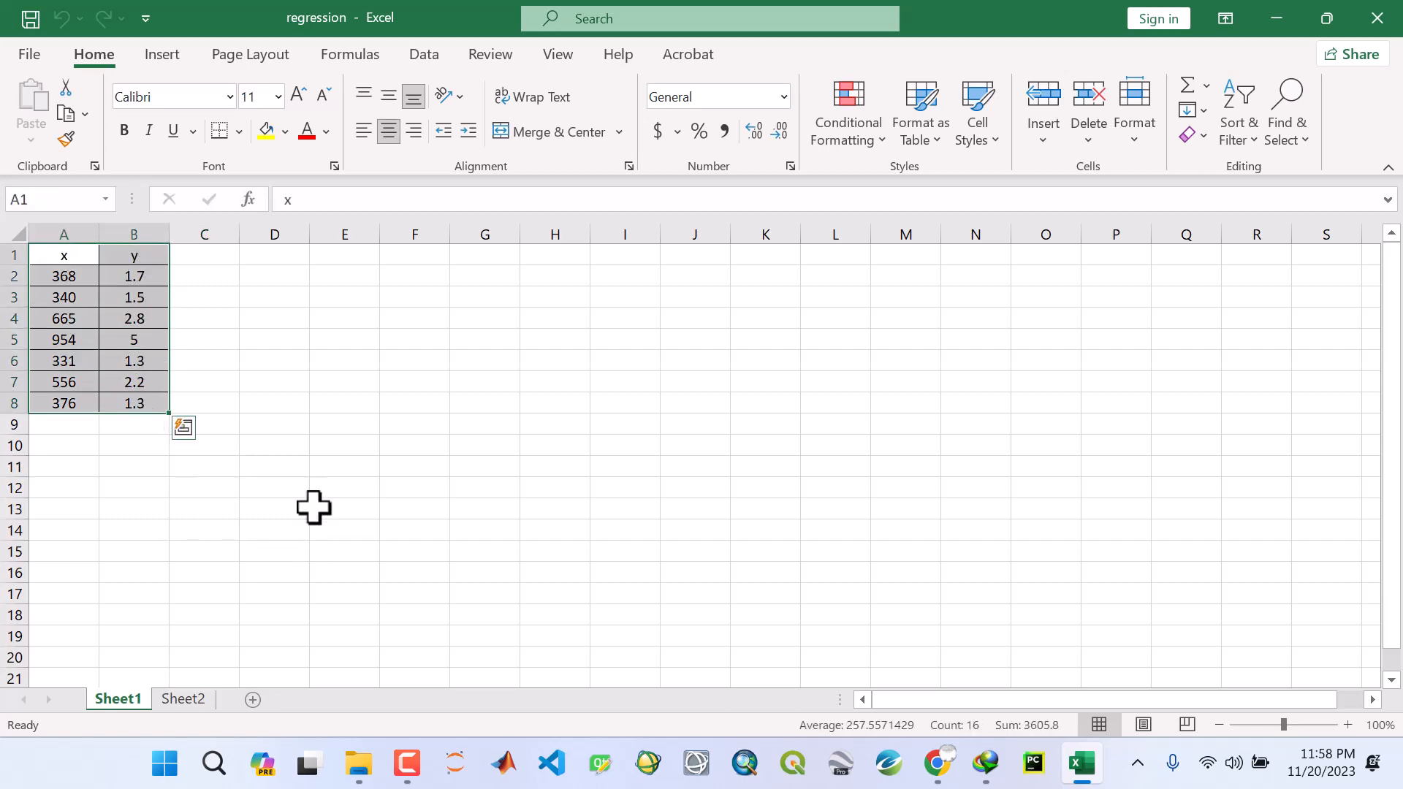
left_click(163, 55)
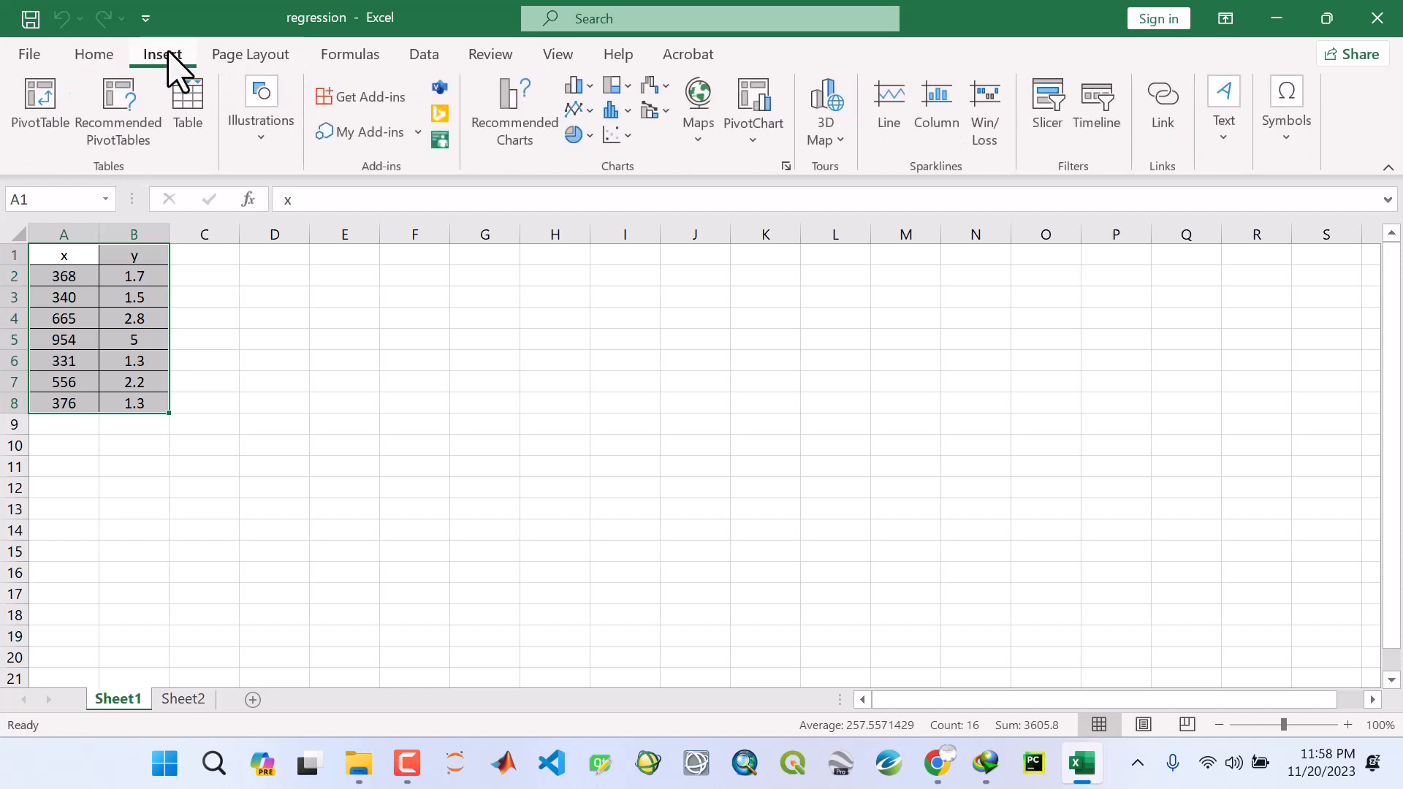
left_click(628, 136)
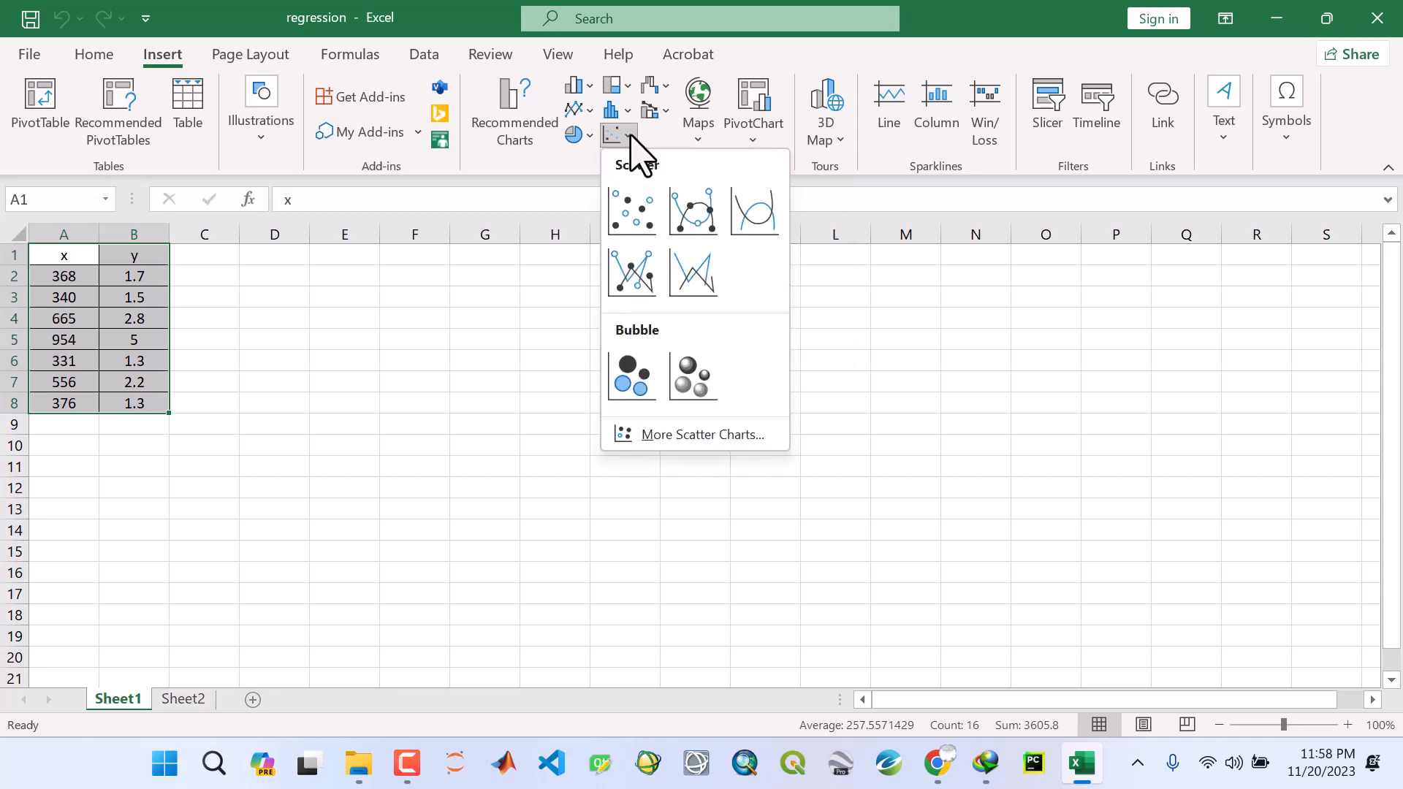
left_click(624, 219)
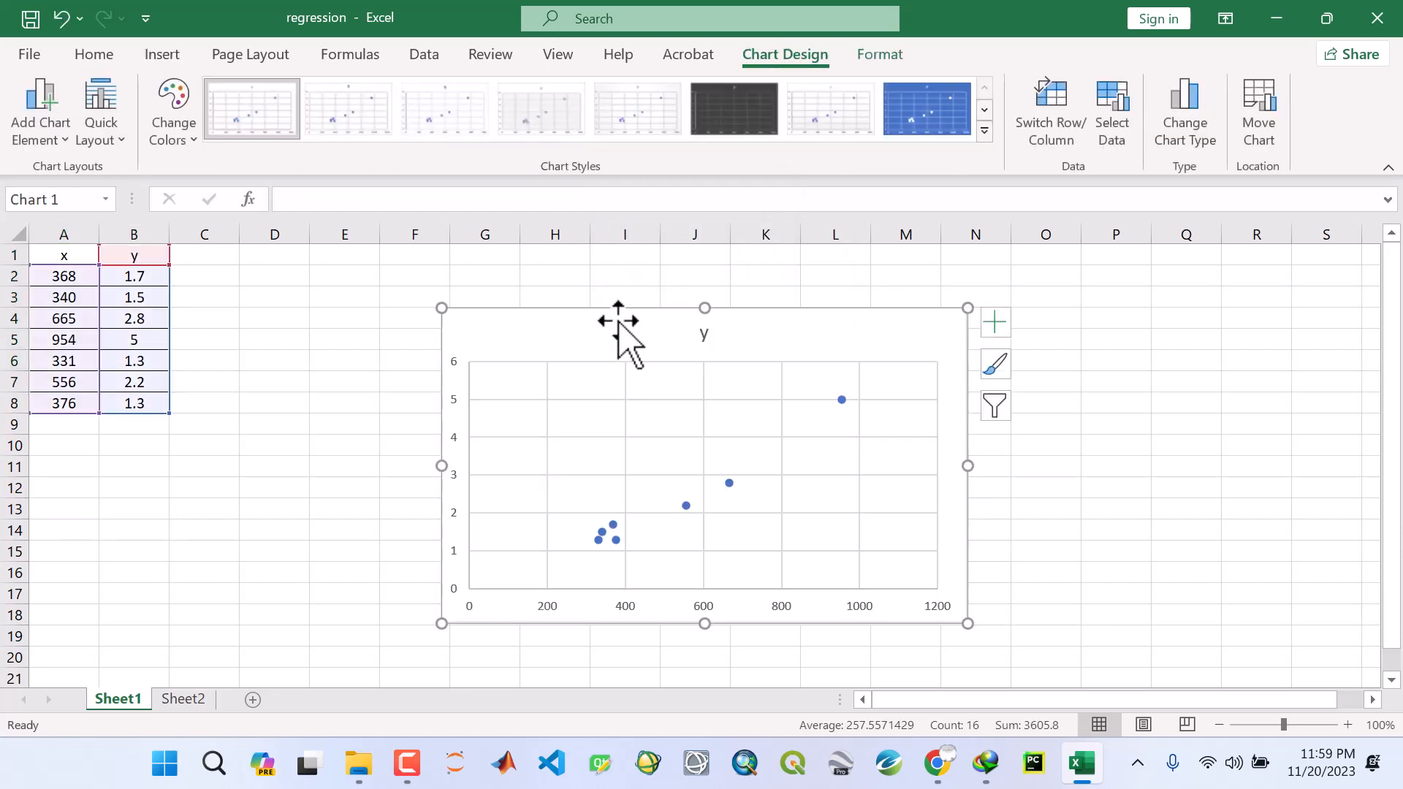
left_click_drag(620, 319, 544, 288)
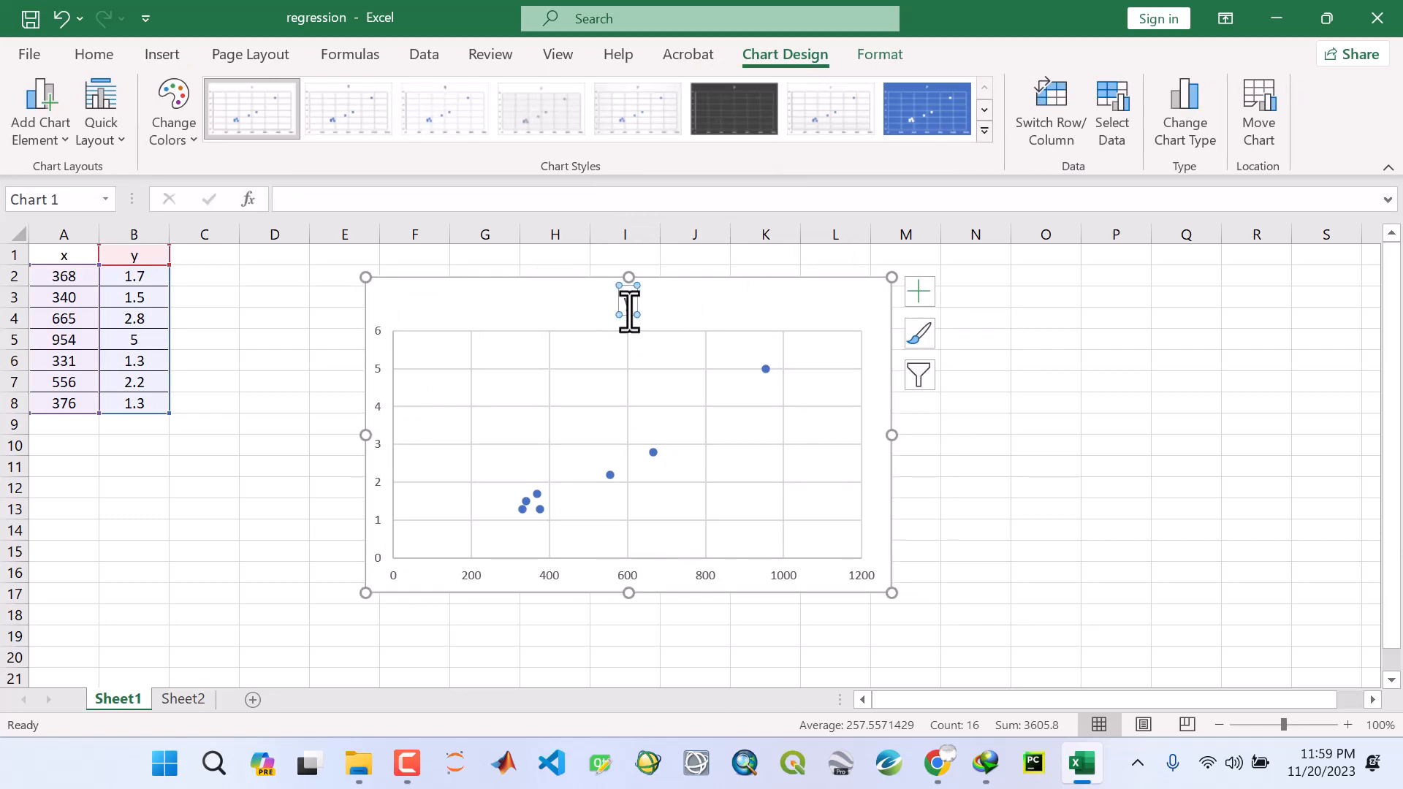
Delete the chart title and both the vertical and horizontal gridlines from the scatter chart.
key("Delete")
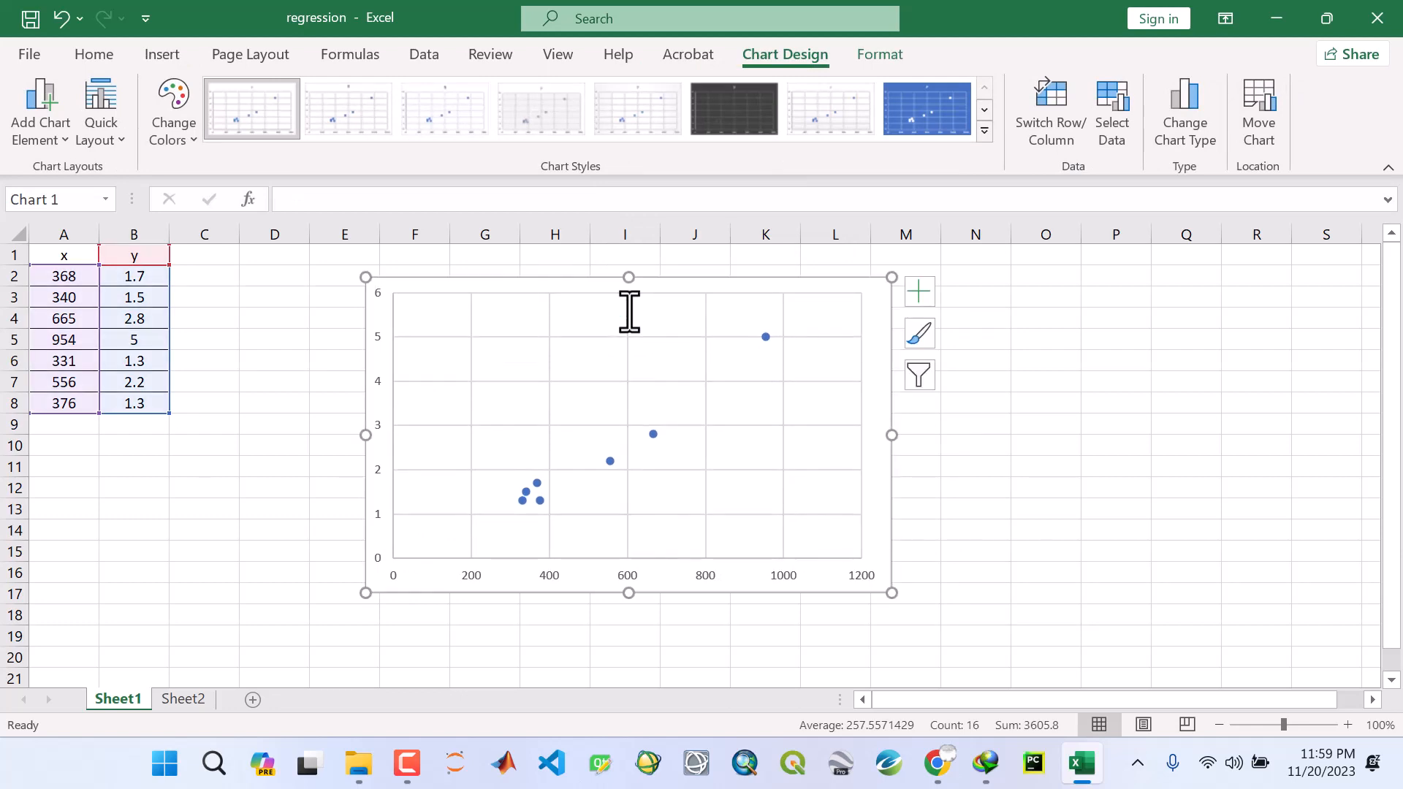
left_click(626, 352)
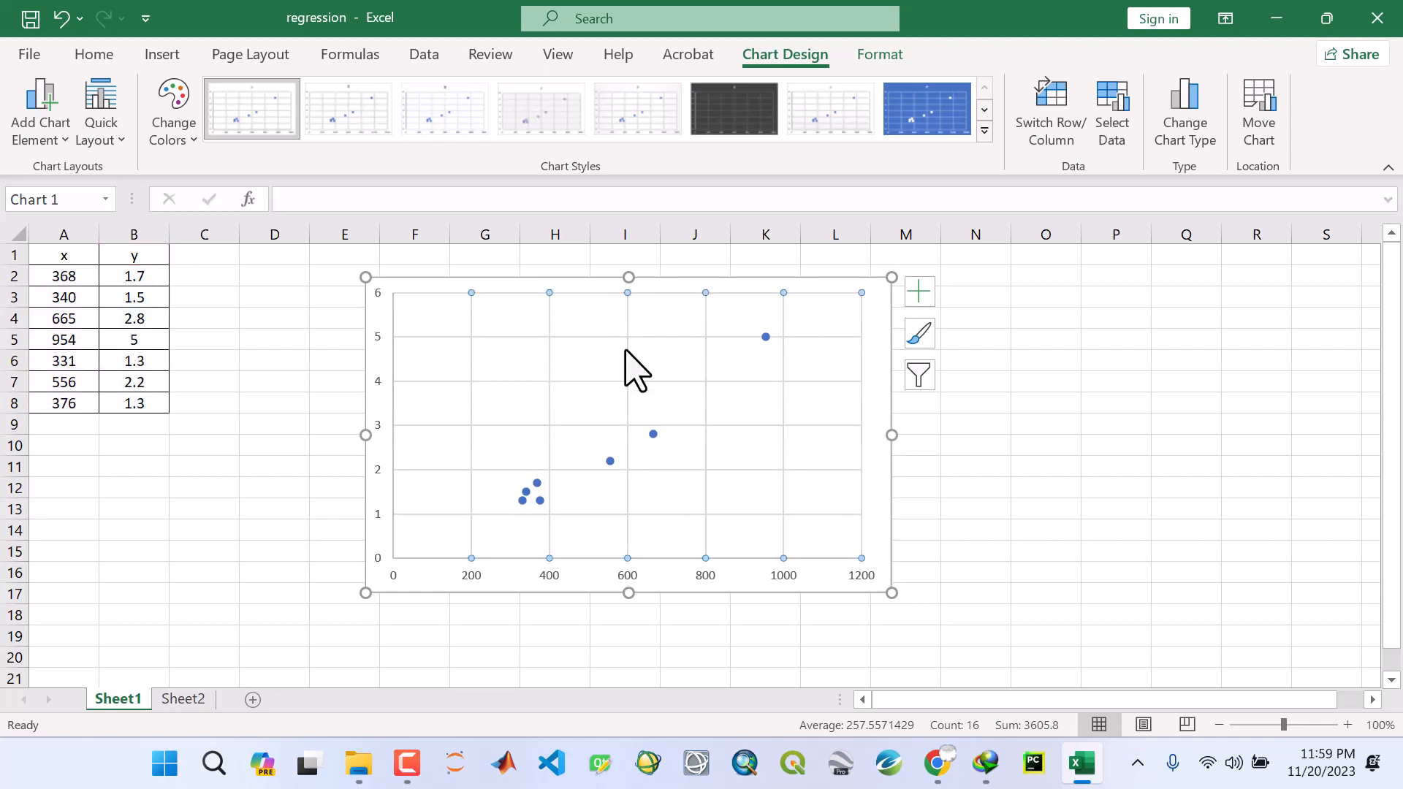
key("Delete")
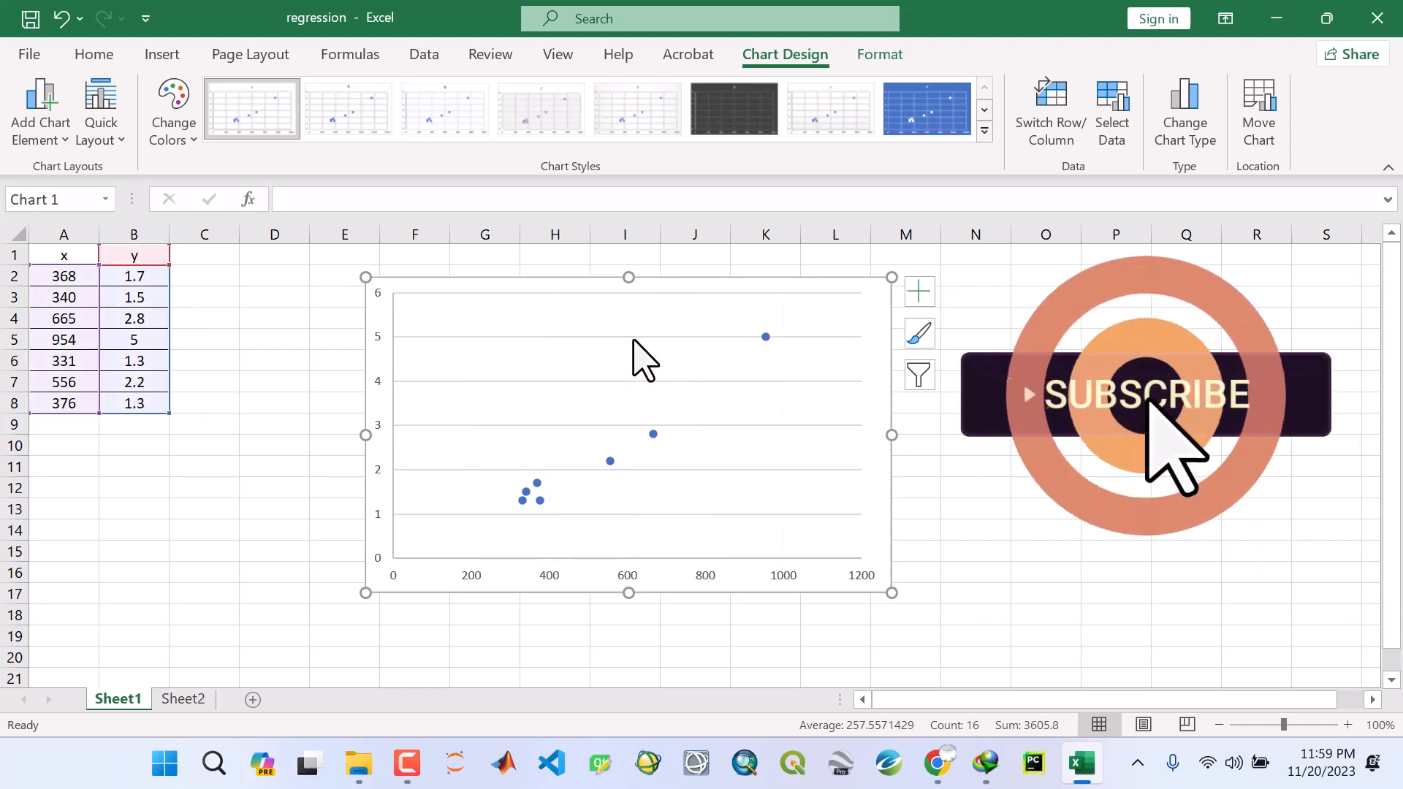
left_click(633, 338)
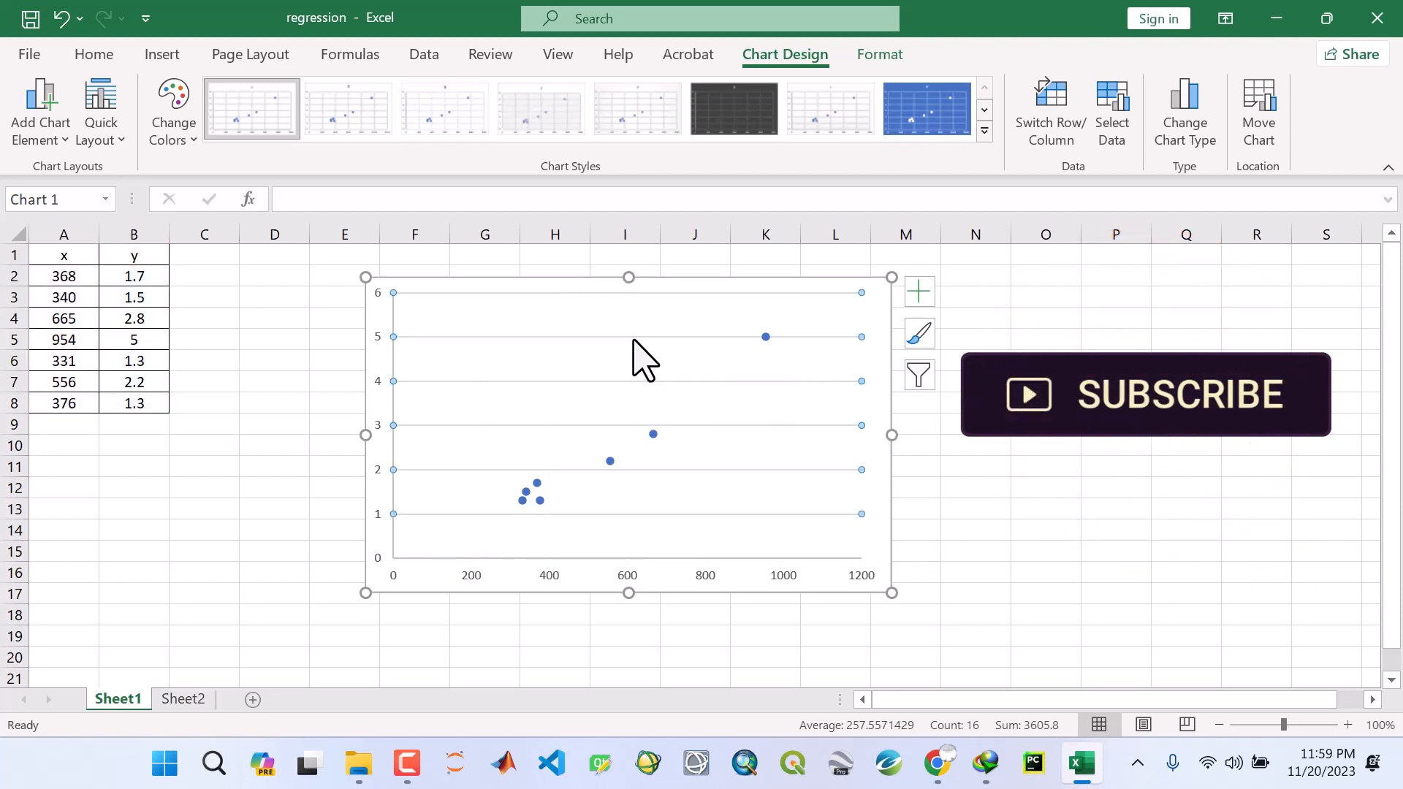
key("Delete")
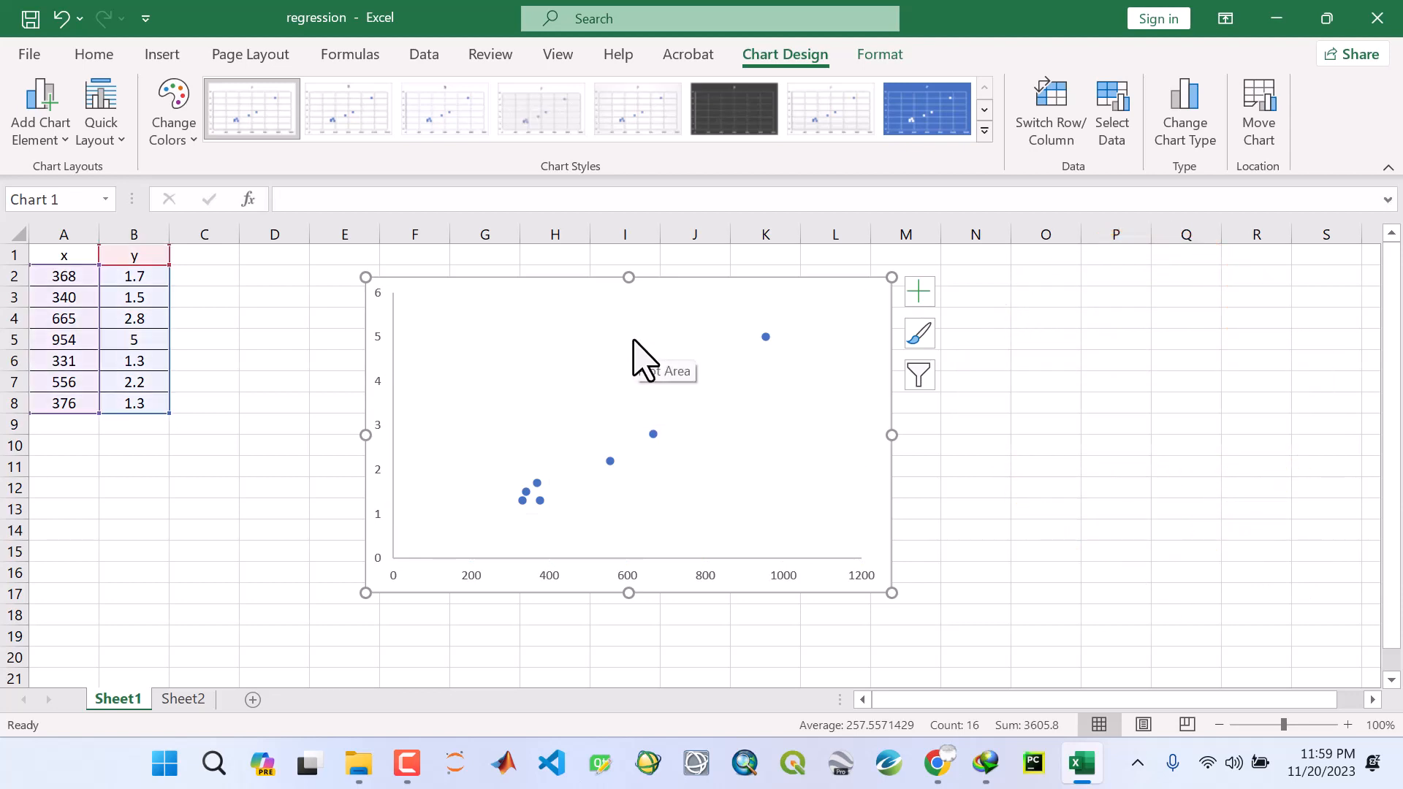
Set the marker border of the scatter chart's data series to No line.
left_click(652, 435)
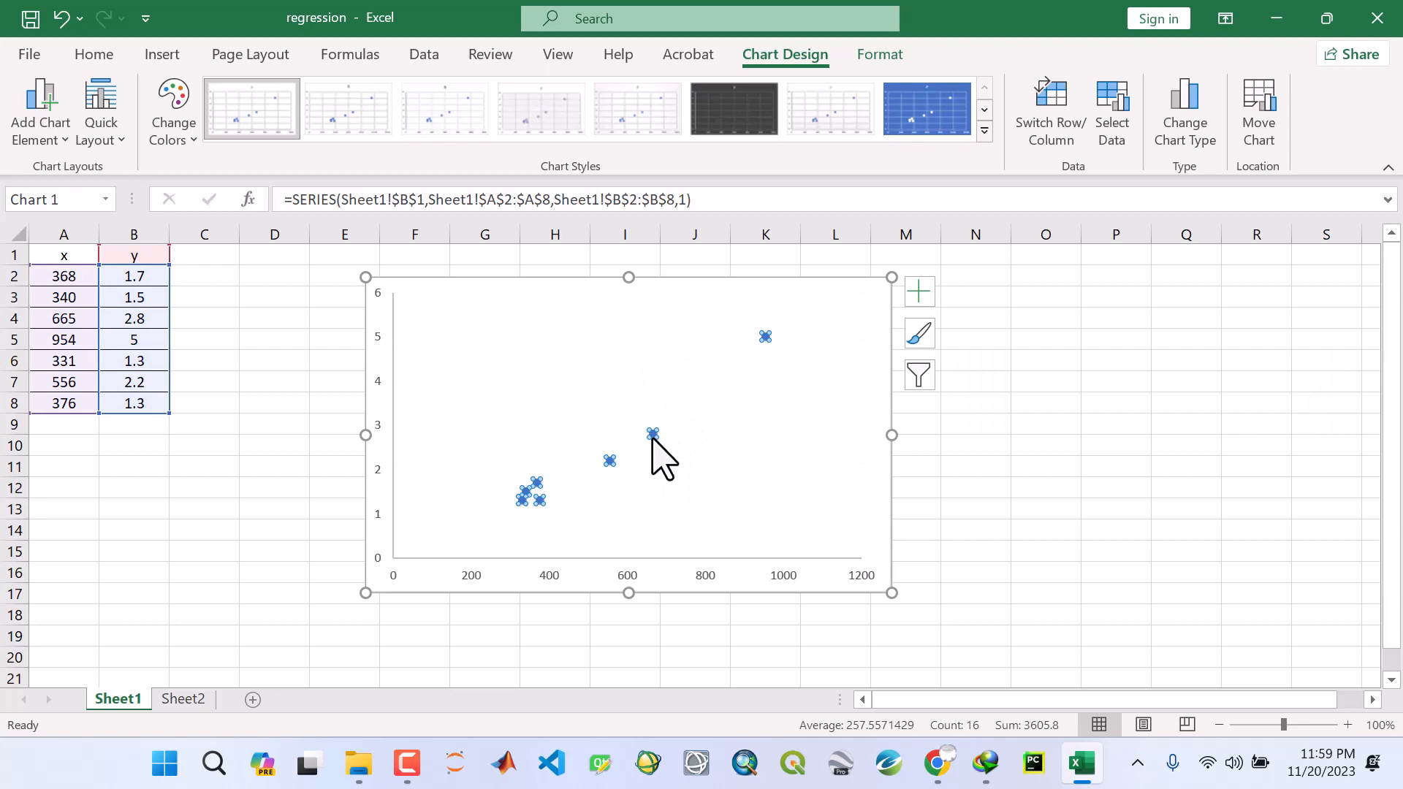
right_click(653, 433)
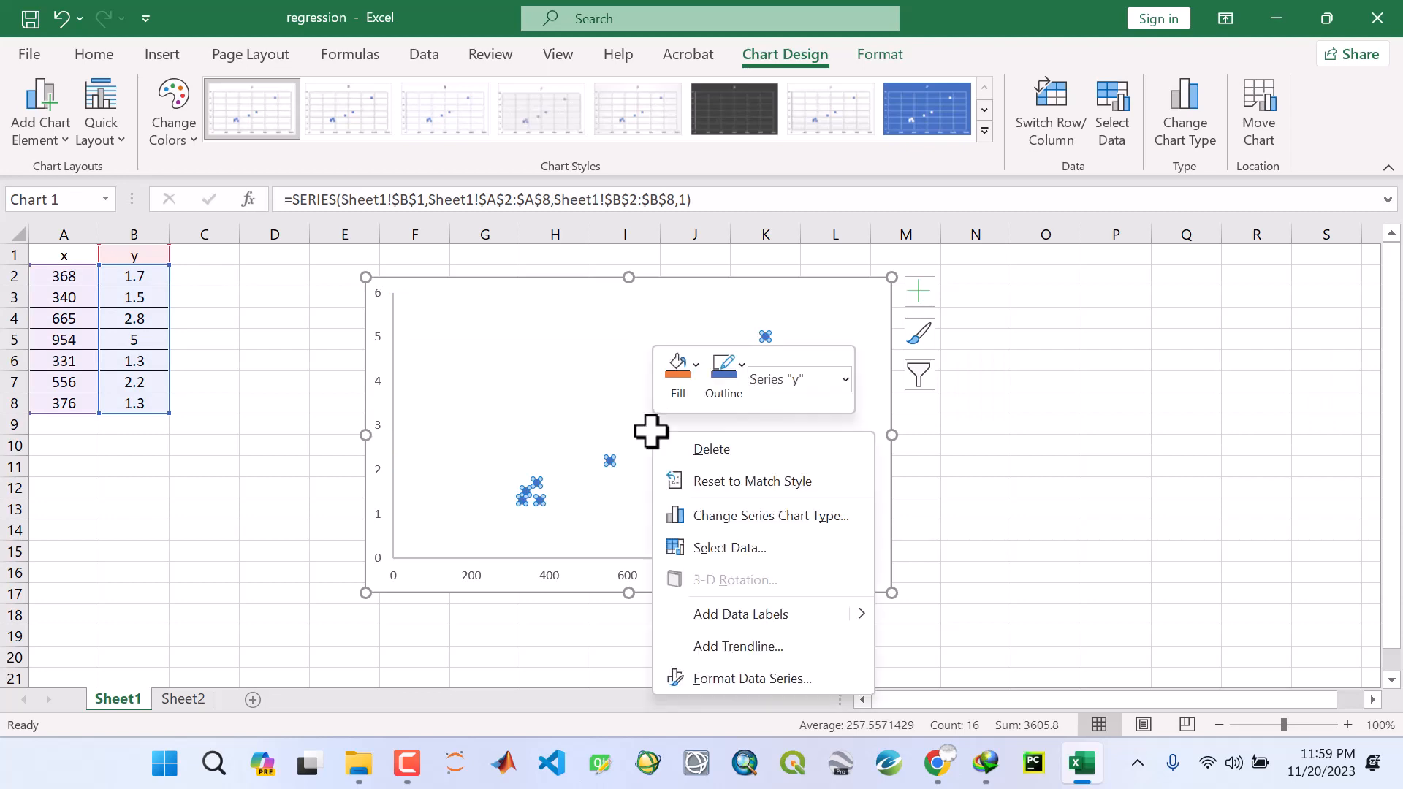
left_click(740, 678)
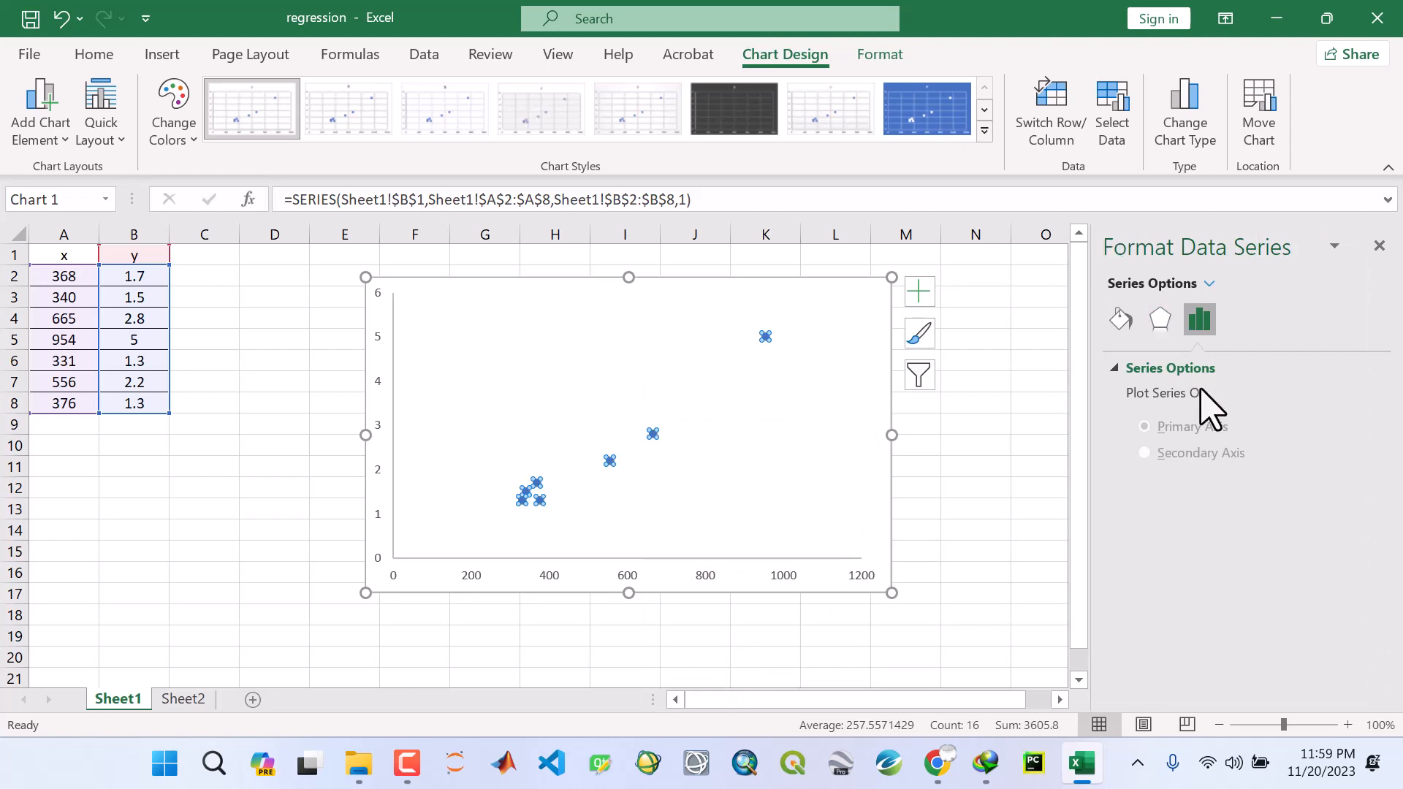
left_click(1162, 321)
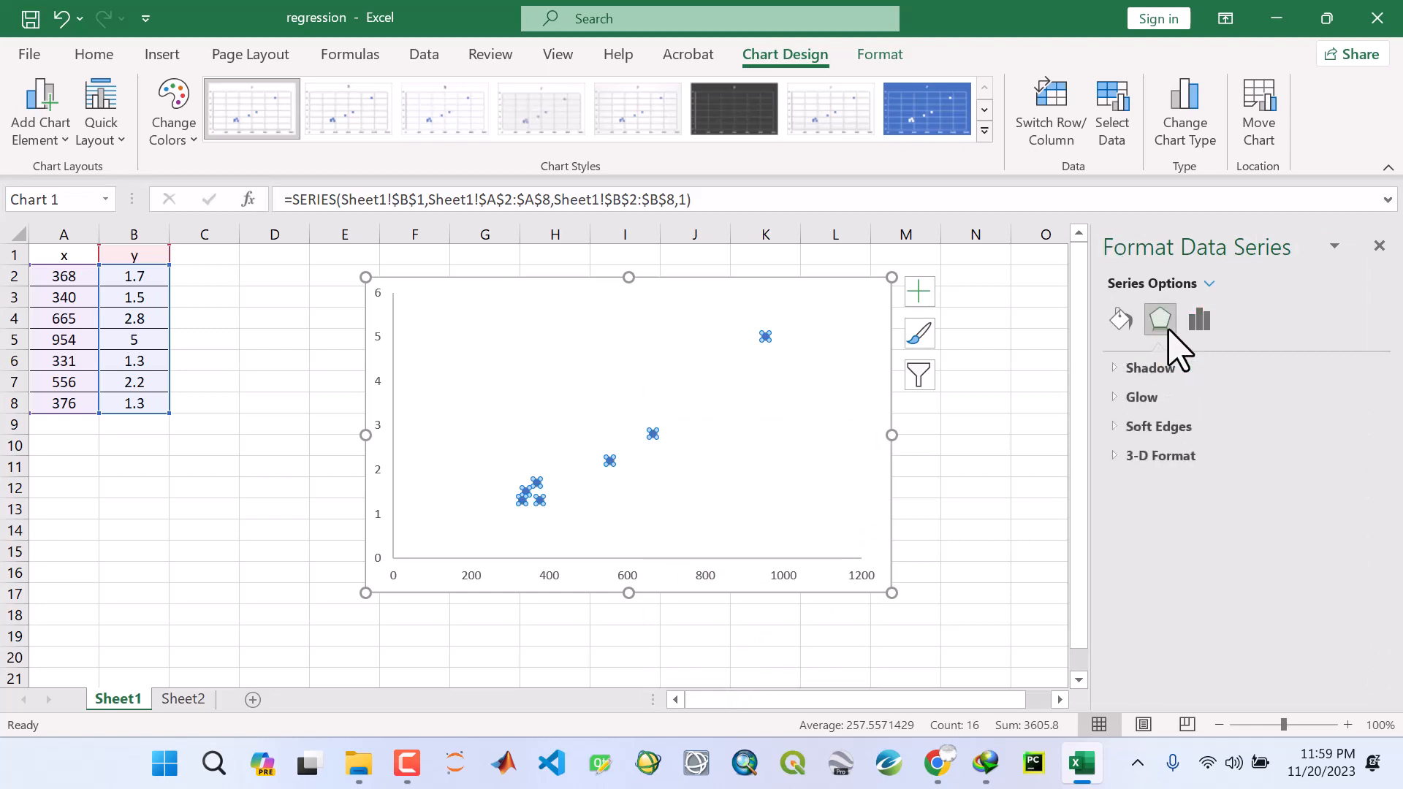
left_click(1120, 320)
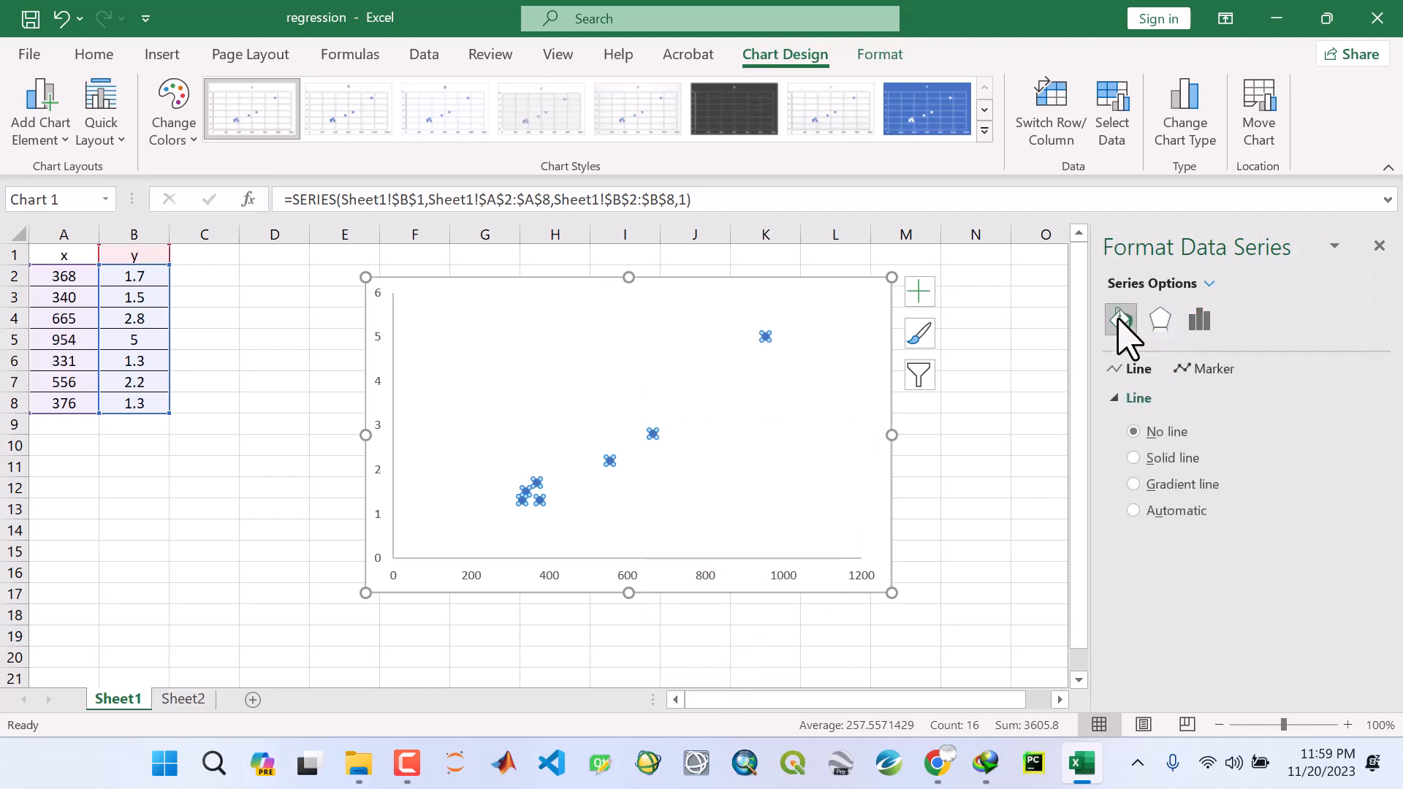
left_click(1201, 369)
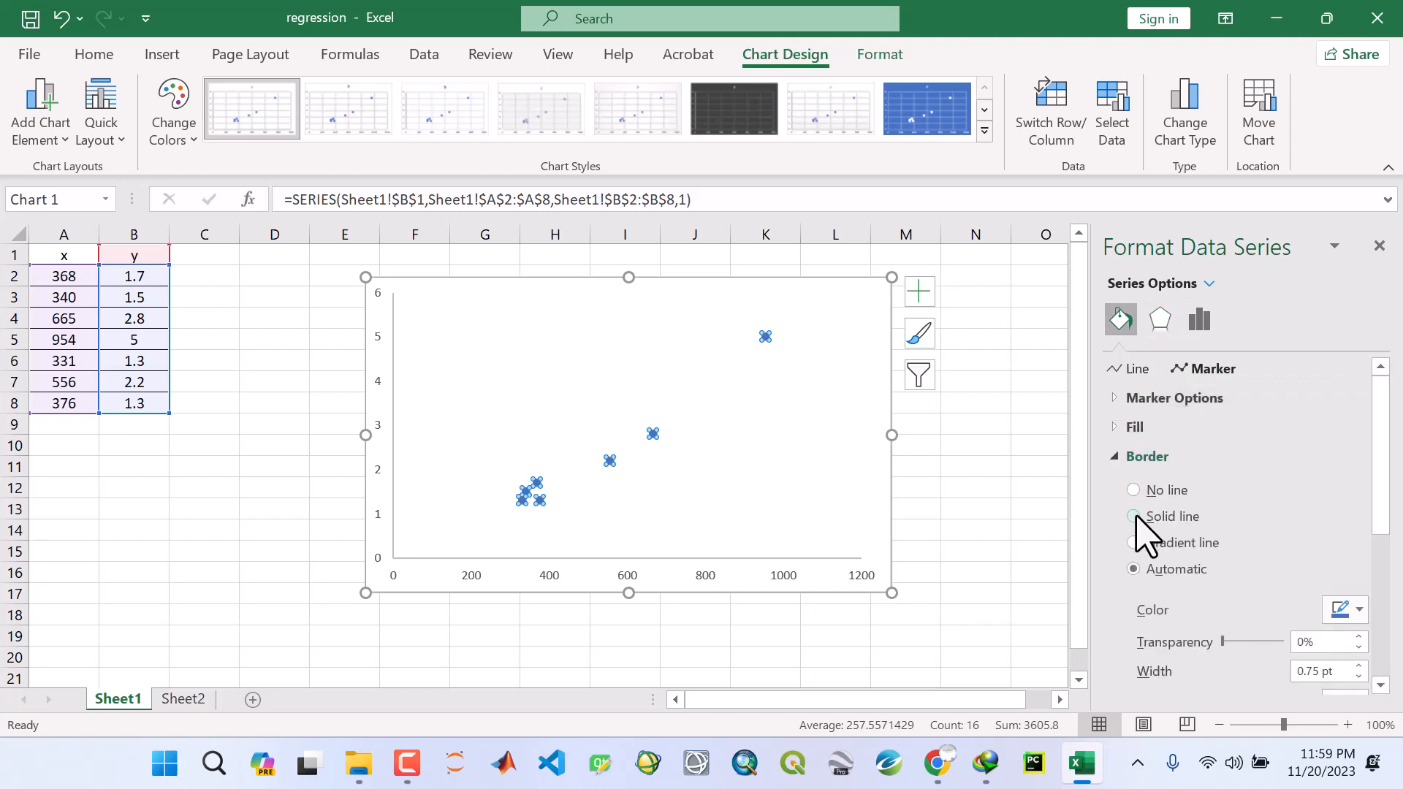
left_click(1134, 491)
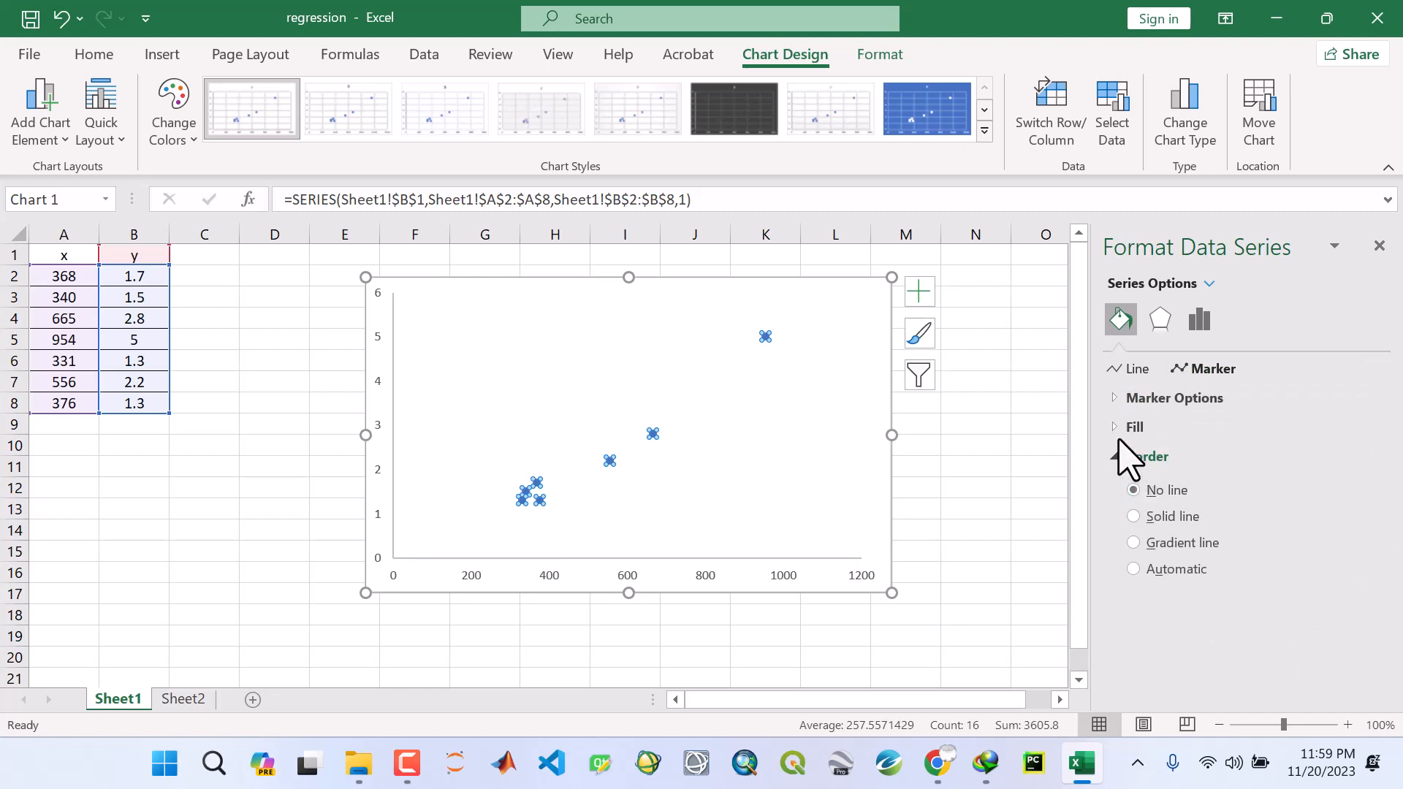
left_click(1116, 456)
Give the data series markers a solid black fill.
left_click(1119, 430)
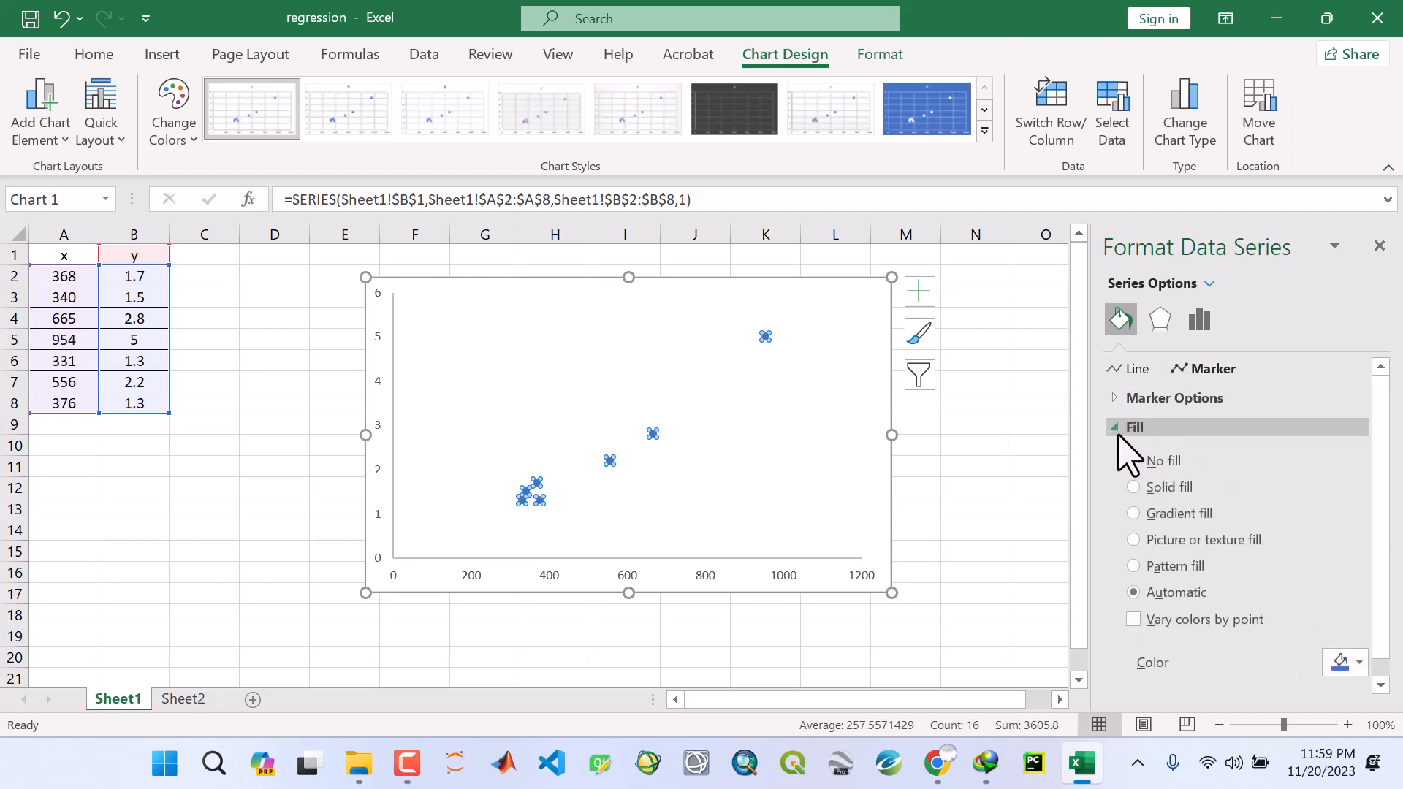
left_click(1133, 486)
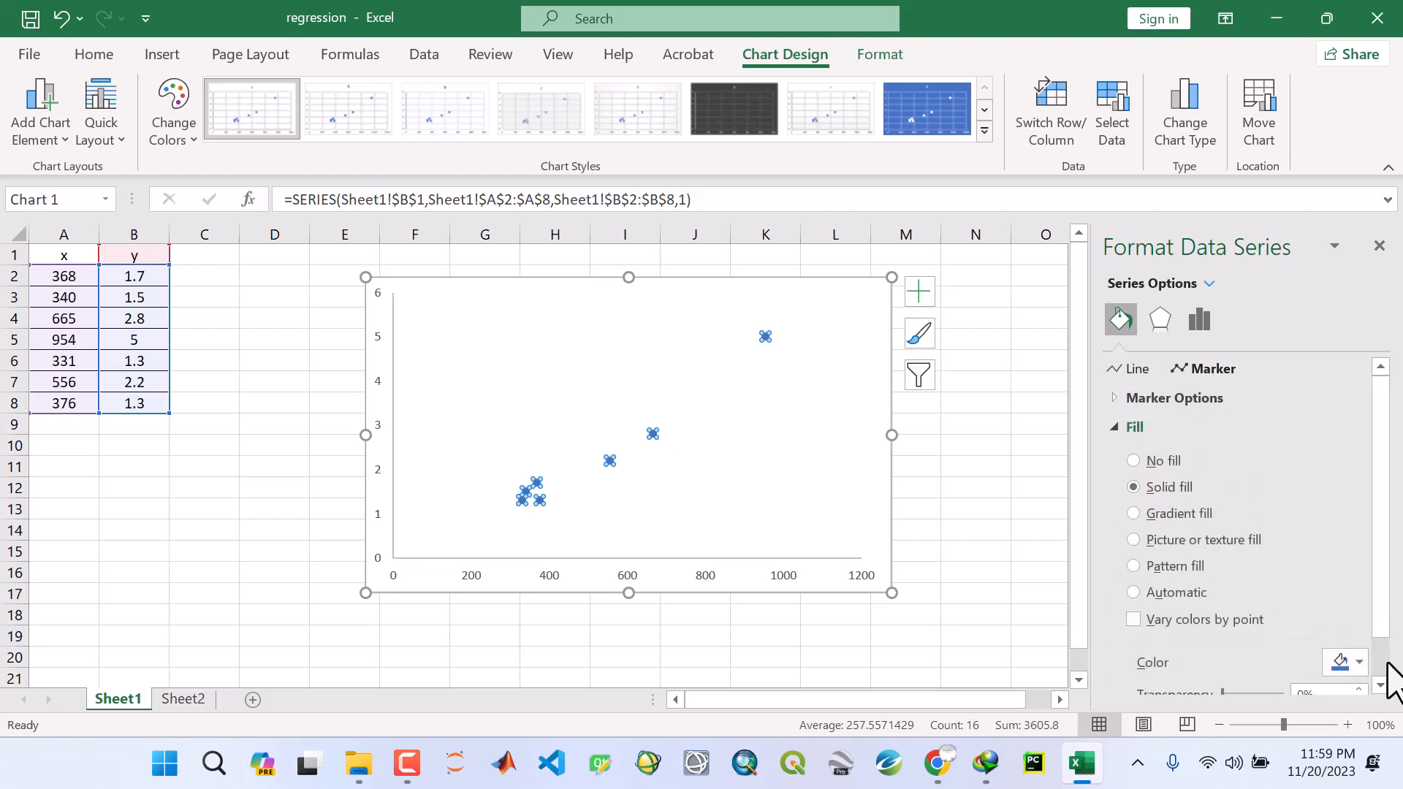
left_click(1358, 662)
left_click(1239, 541)
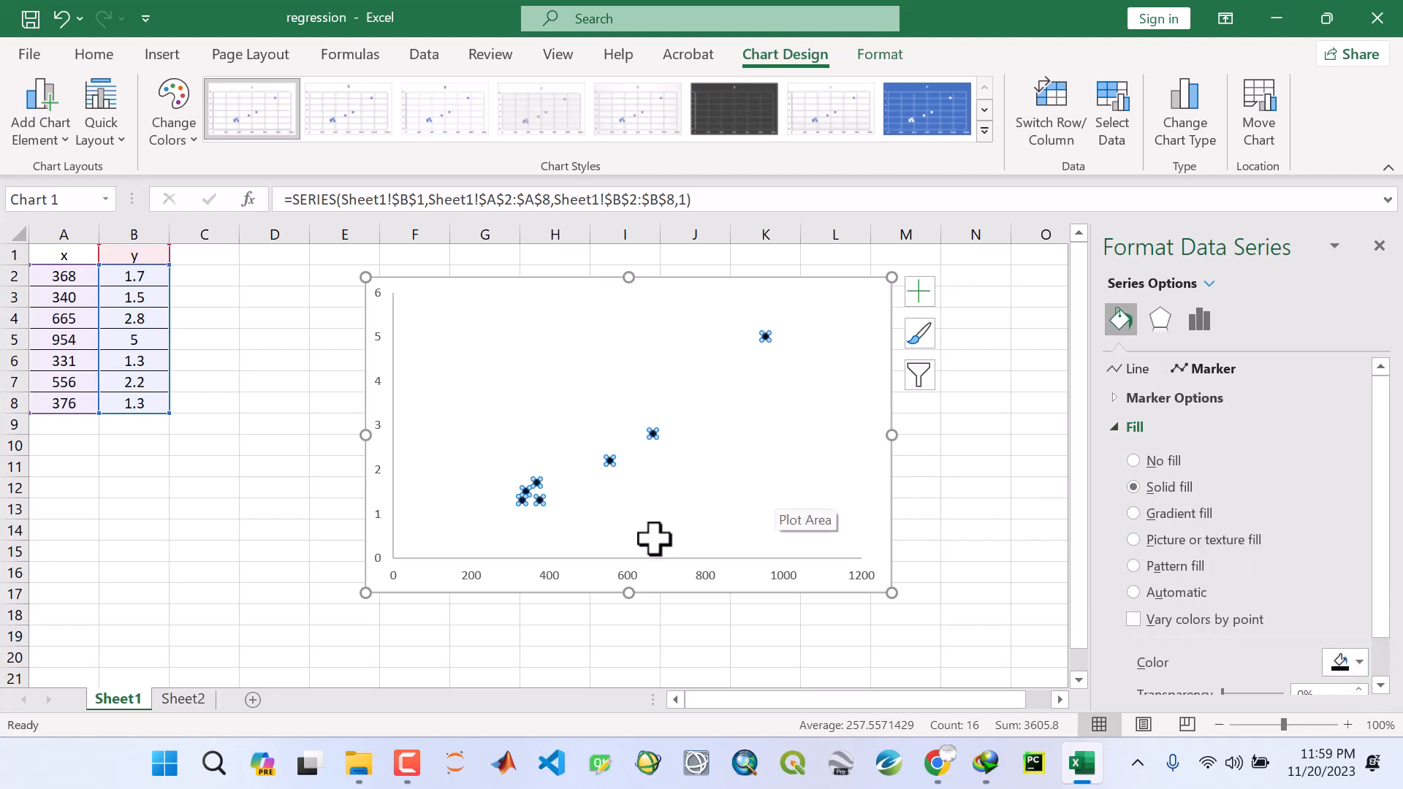
Set the major tick mark type of the chart's horizontal axis to Cross.
left_click(592, 560)
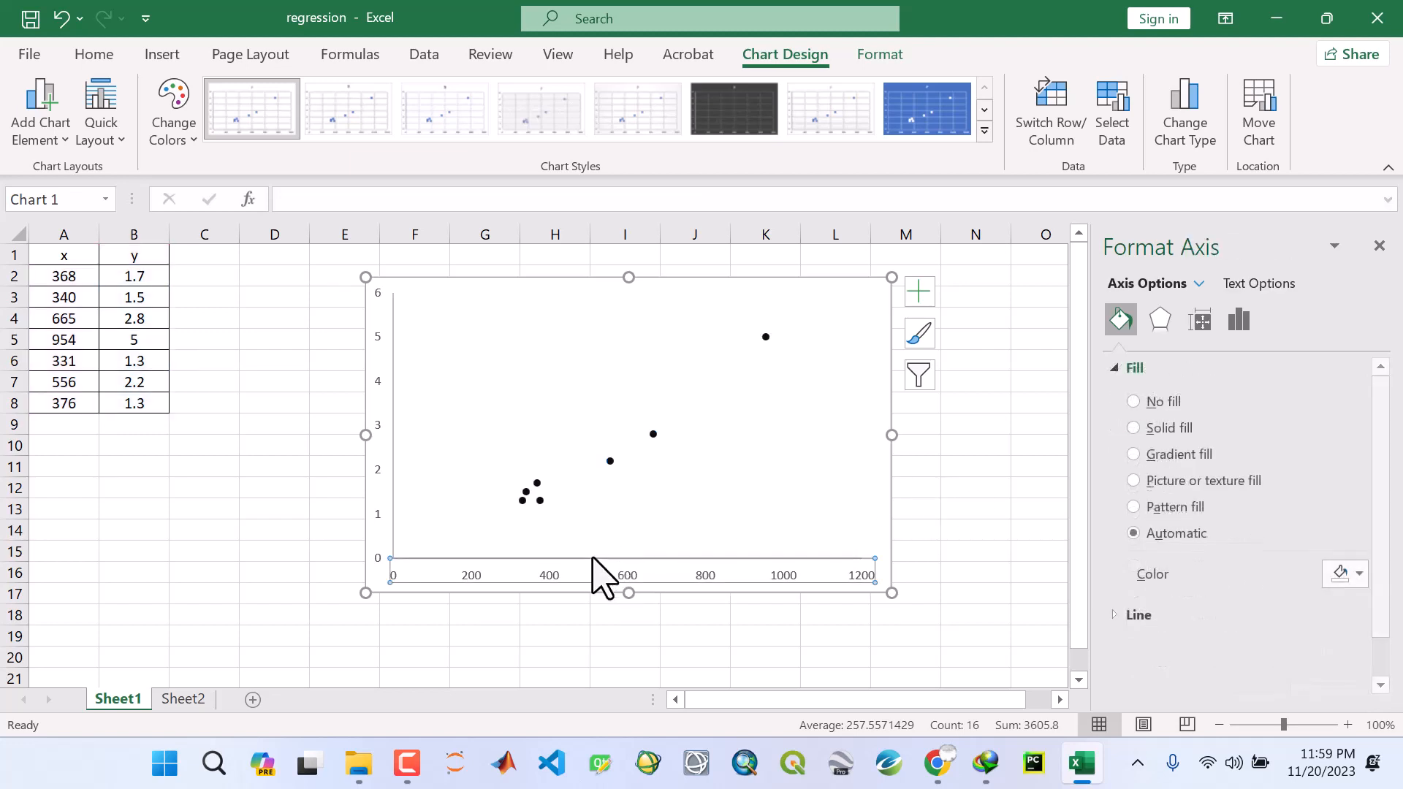
left_click(1235, 320)
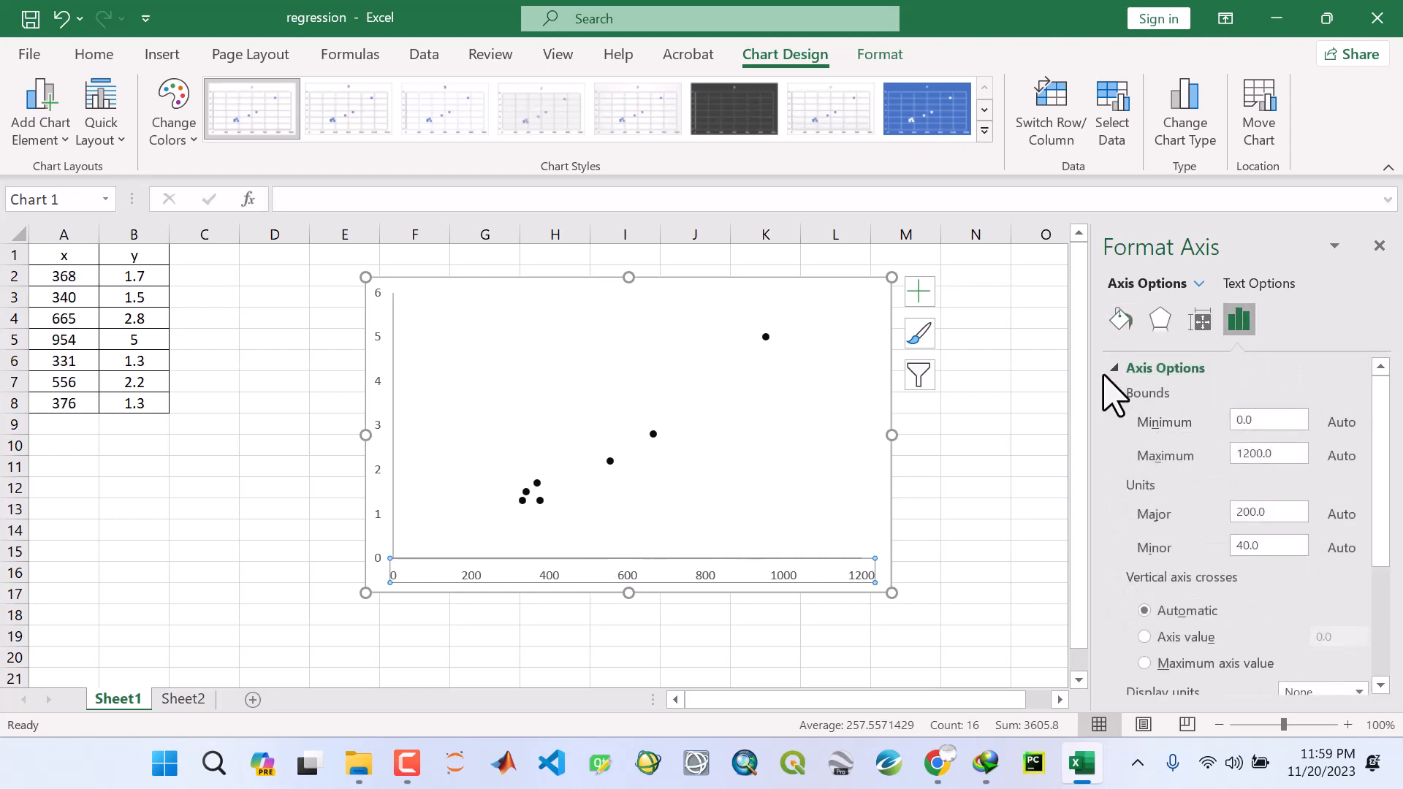
left_click(1112, 370)
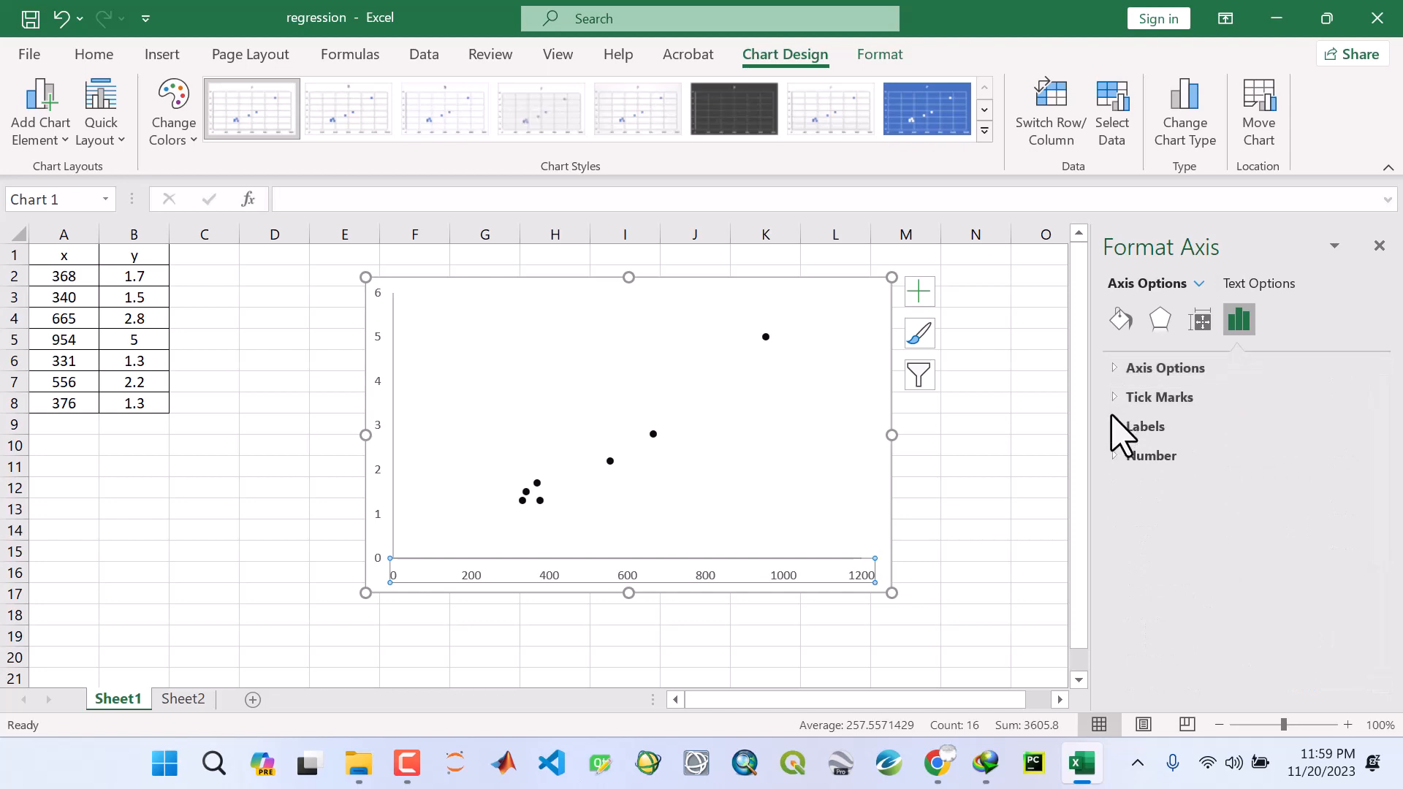
left_click(1120, 398)
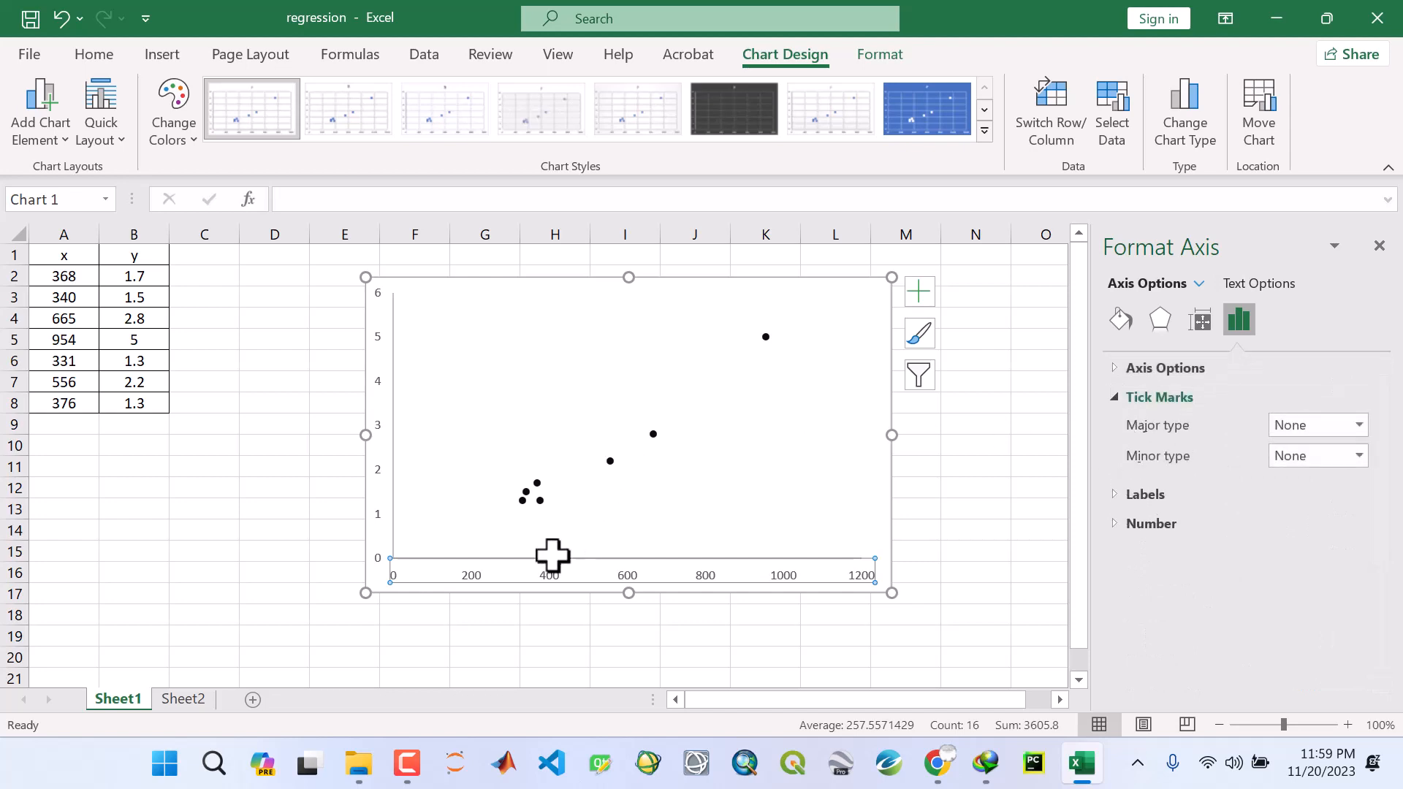
left_click(1359, 426)
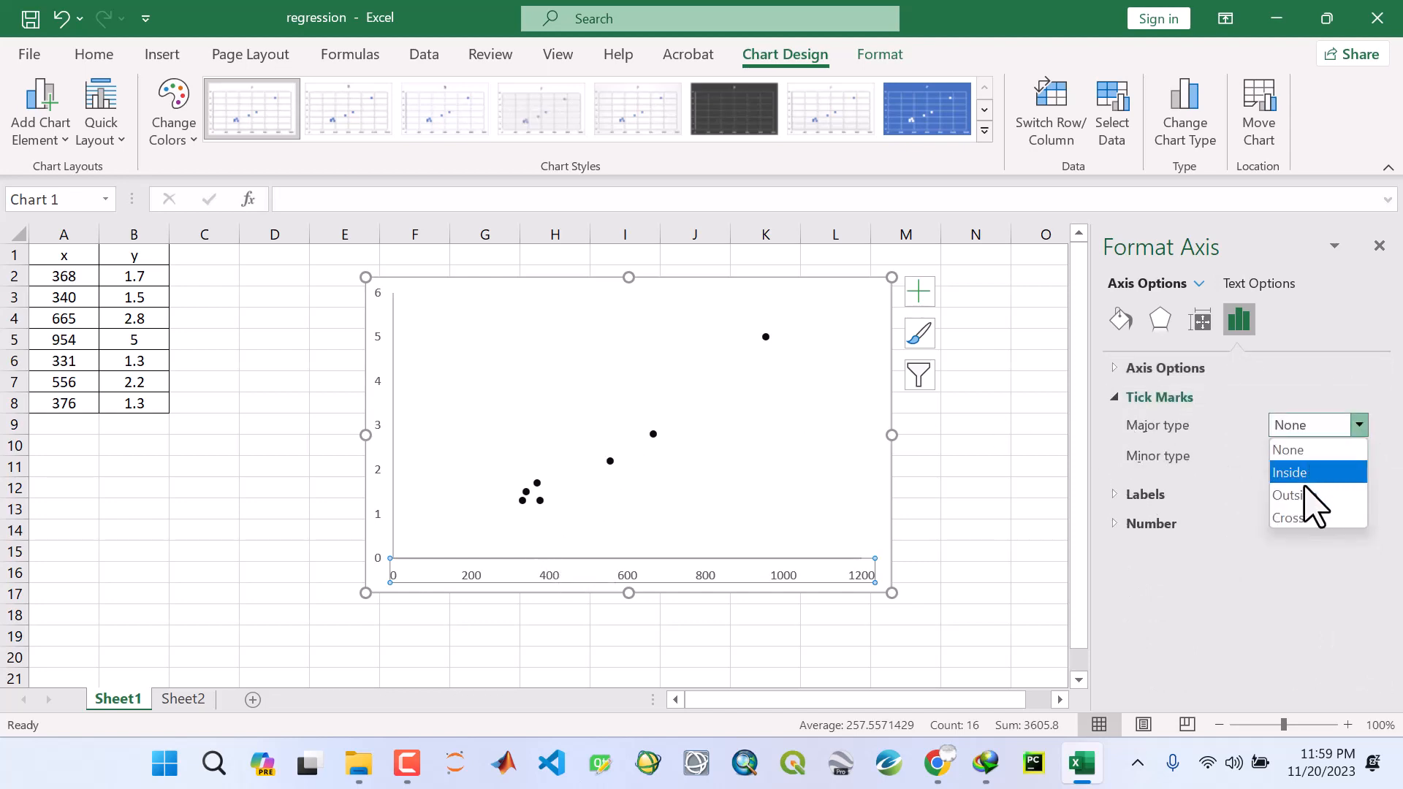
left_click(1296, 520)
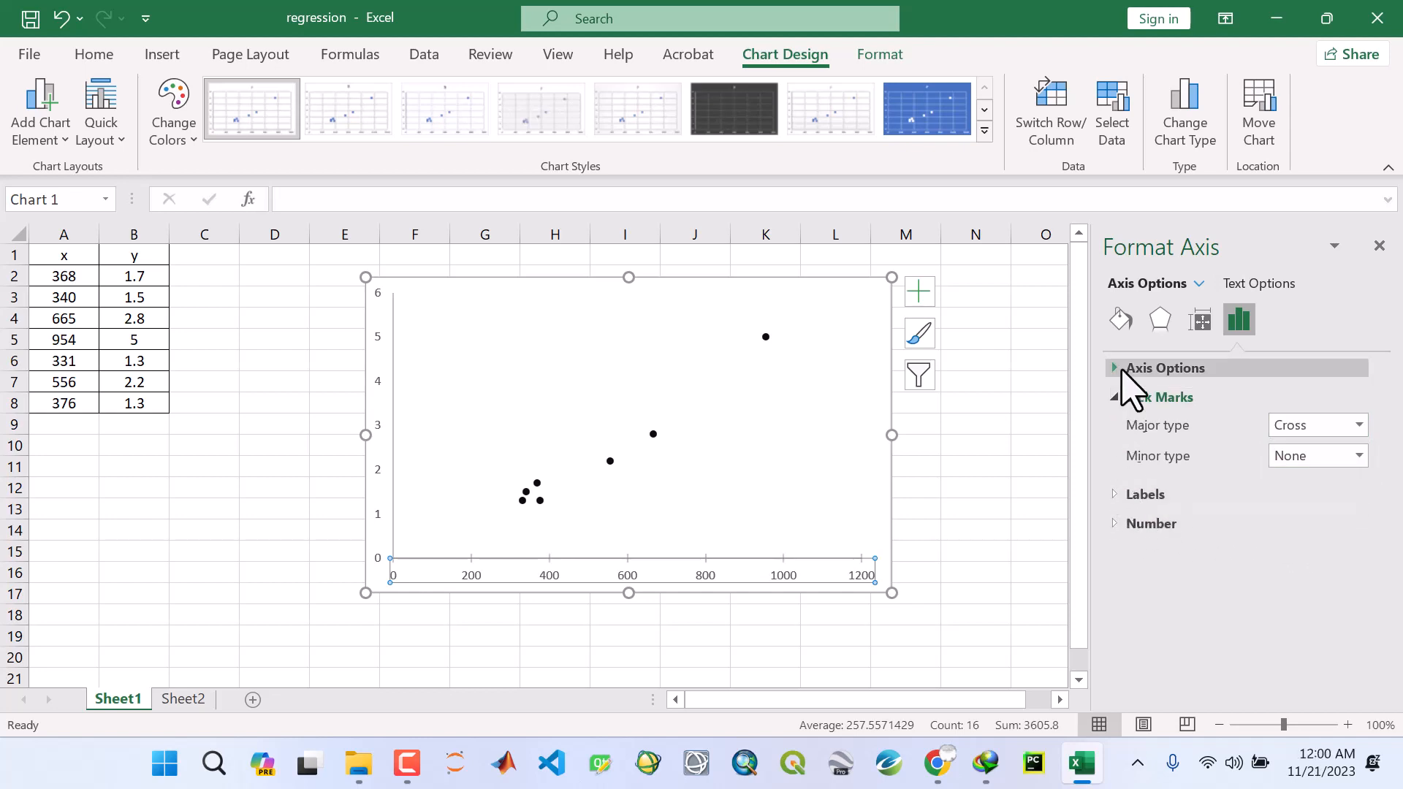
Change the horizontal axis line color to black.
left_click(1121, 322)
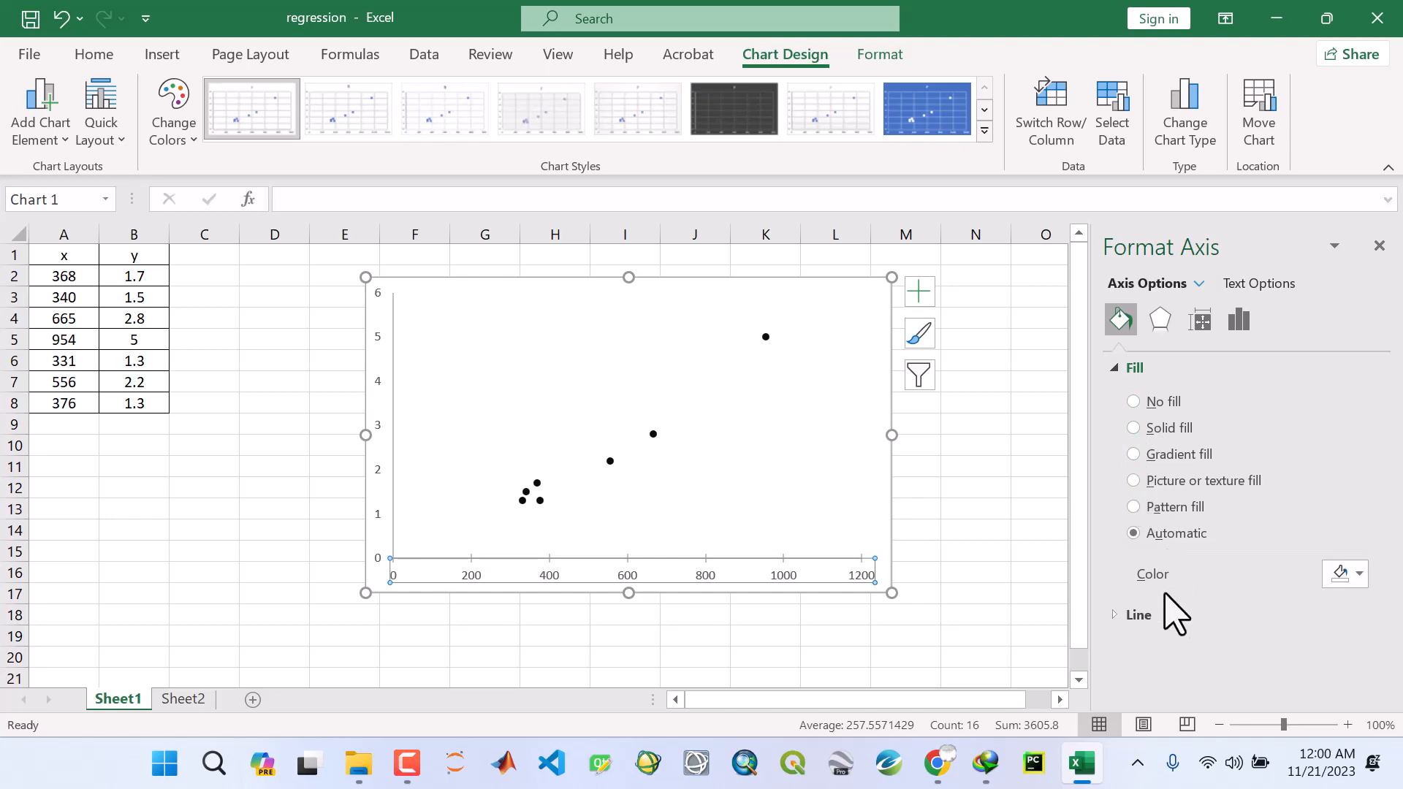
left_click(1116, 618)
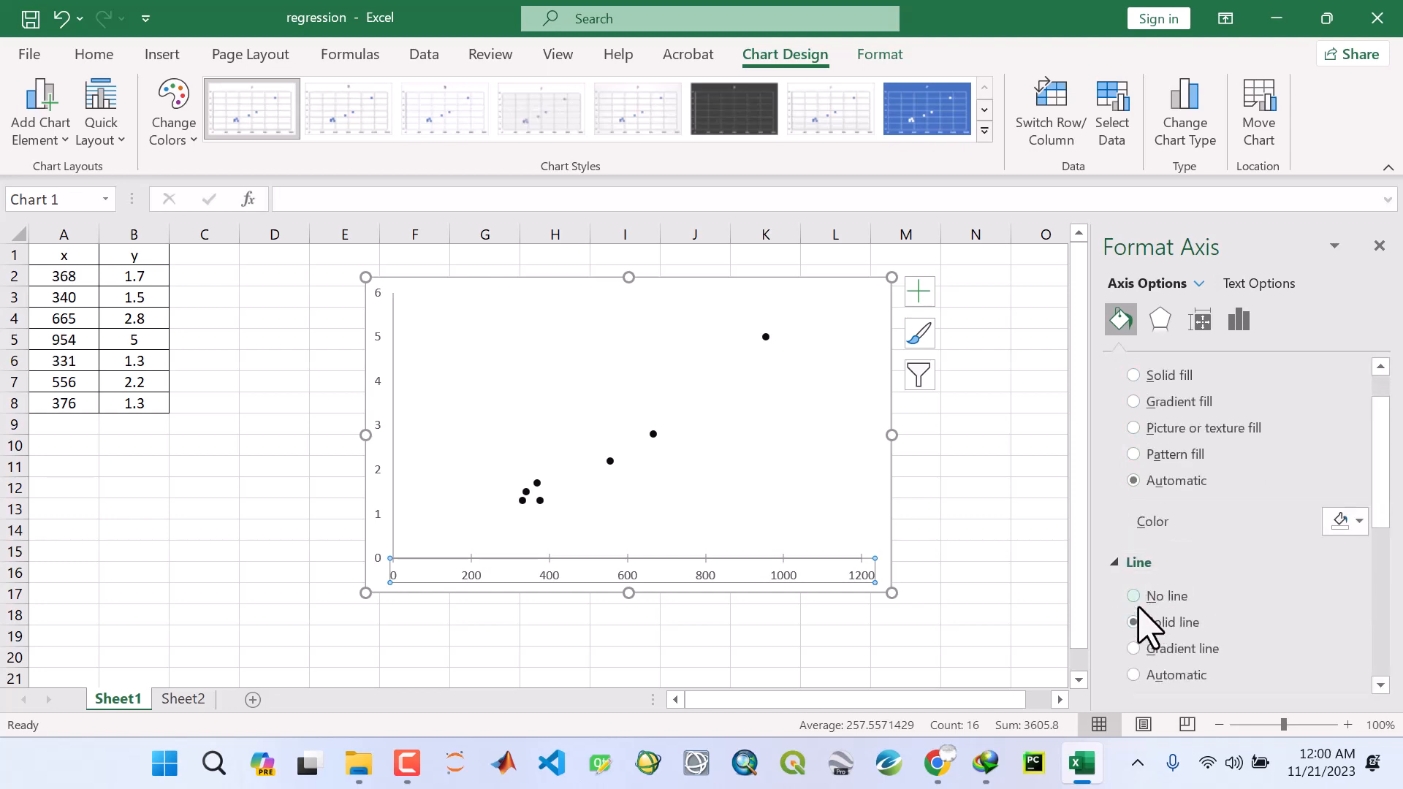
scroll(1169, 621, "down", 3)
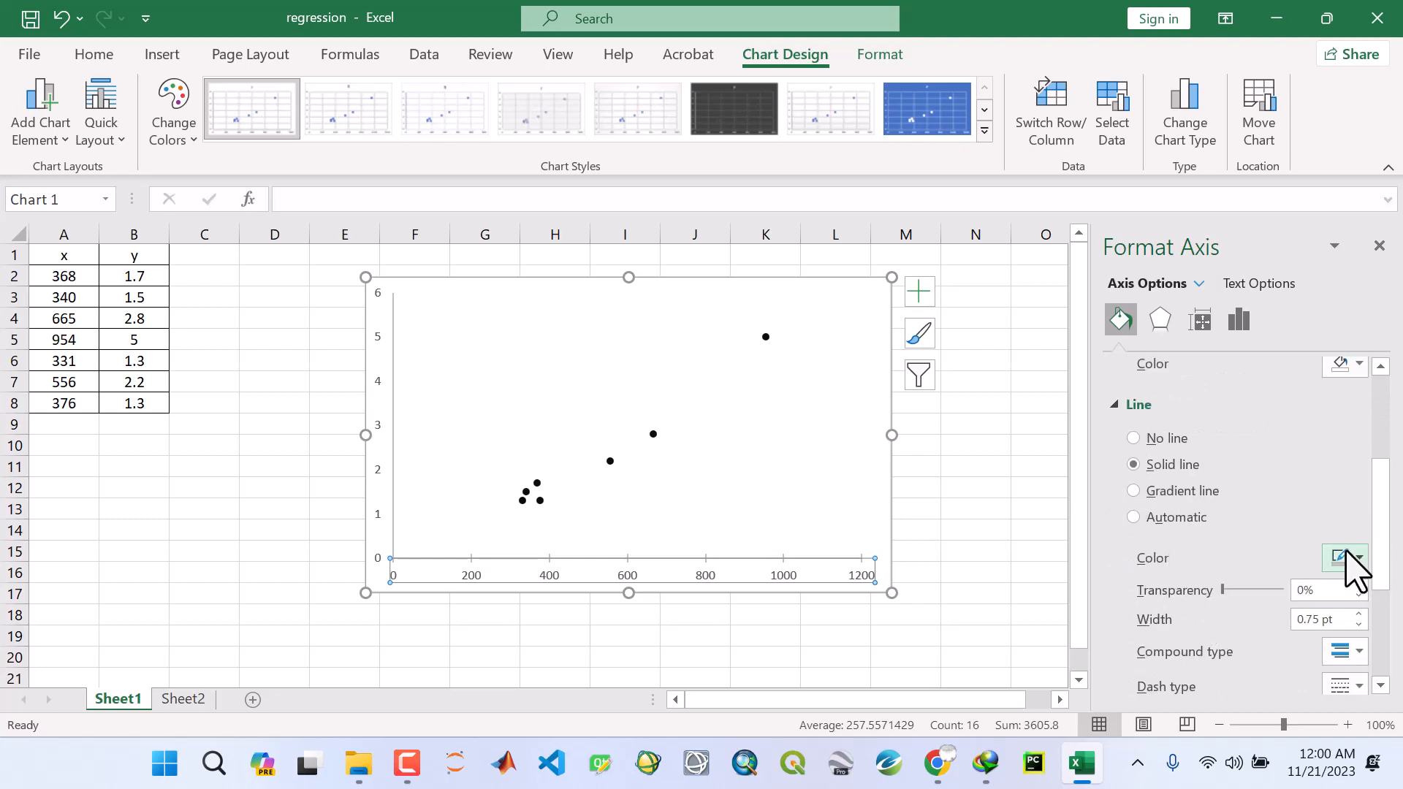
left_click(1351, 560)
left_click(1242, 446)
Add an arrowhead to the end of the horizontal axis line through its End Arrow type.
scroll(1233, 643, "down", 1)
scroll(1234, 643, "down", 3)
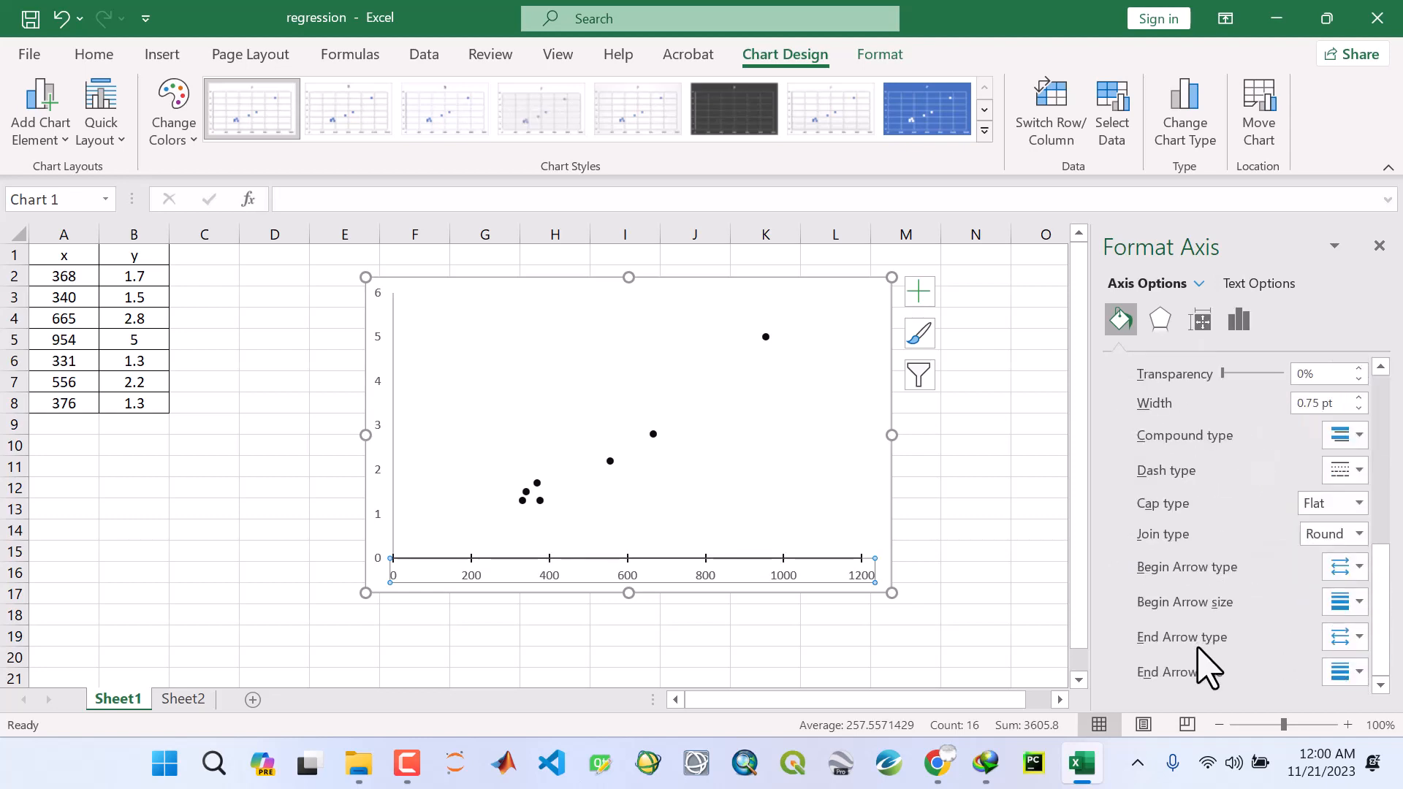
left_click(1353, 642)
left_click(1384, 670)
Change the font color of the horizontal axis labels to black.
right_click(633, 578)
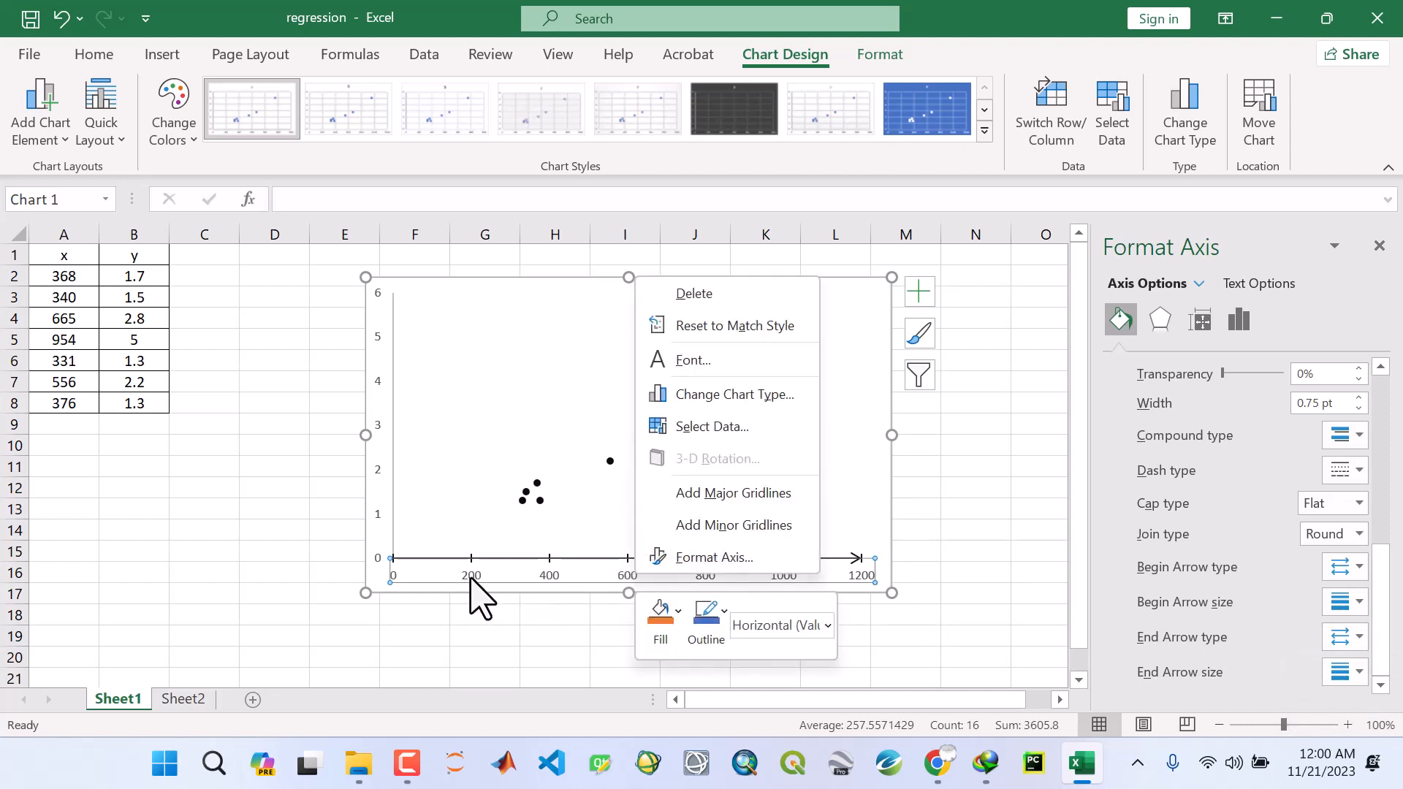
left_click(695, 359)
left_click(571, 336)
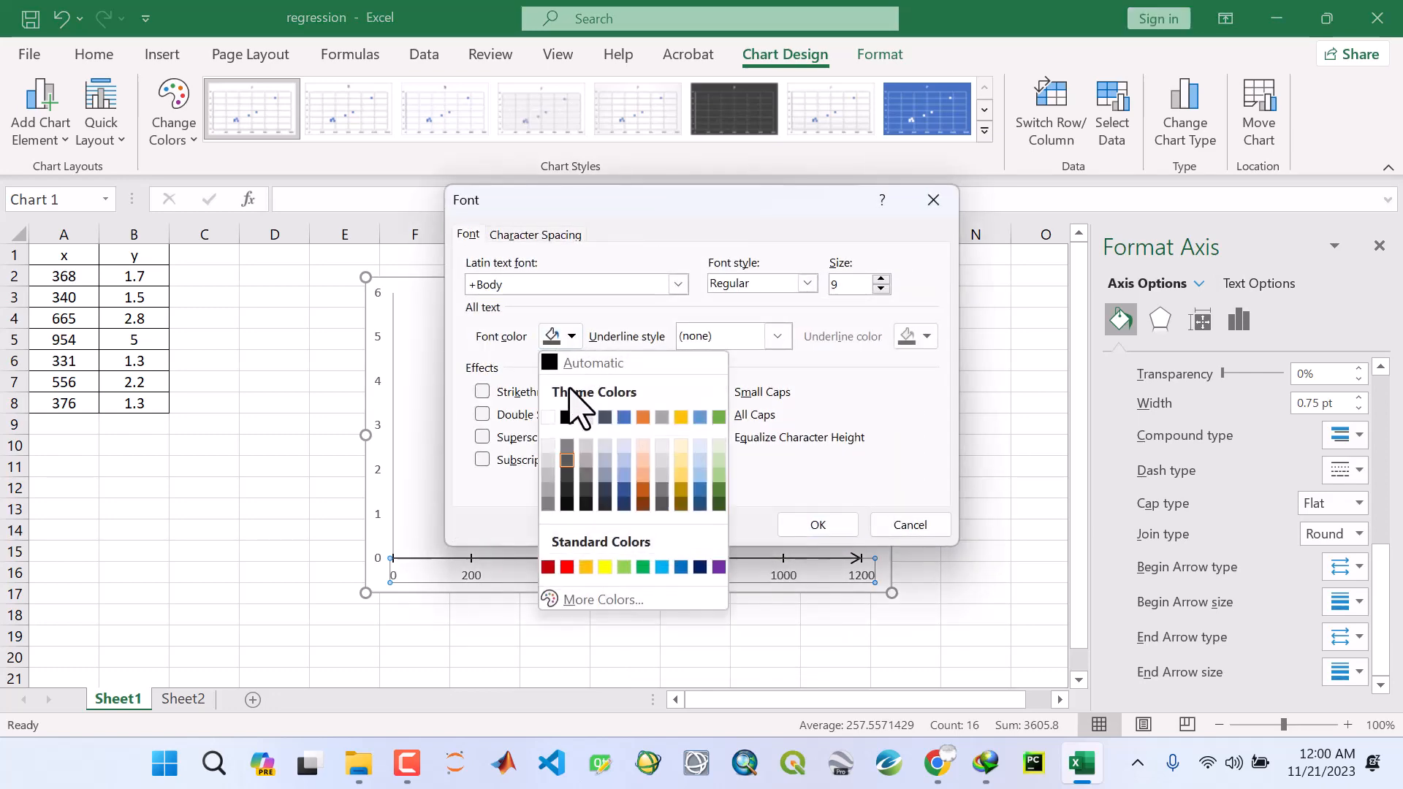
left_click(567, 506)
left_click(820, 526)
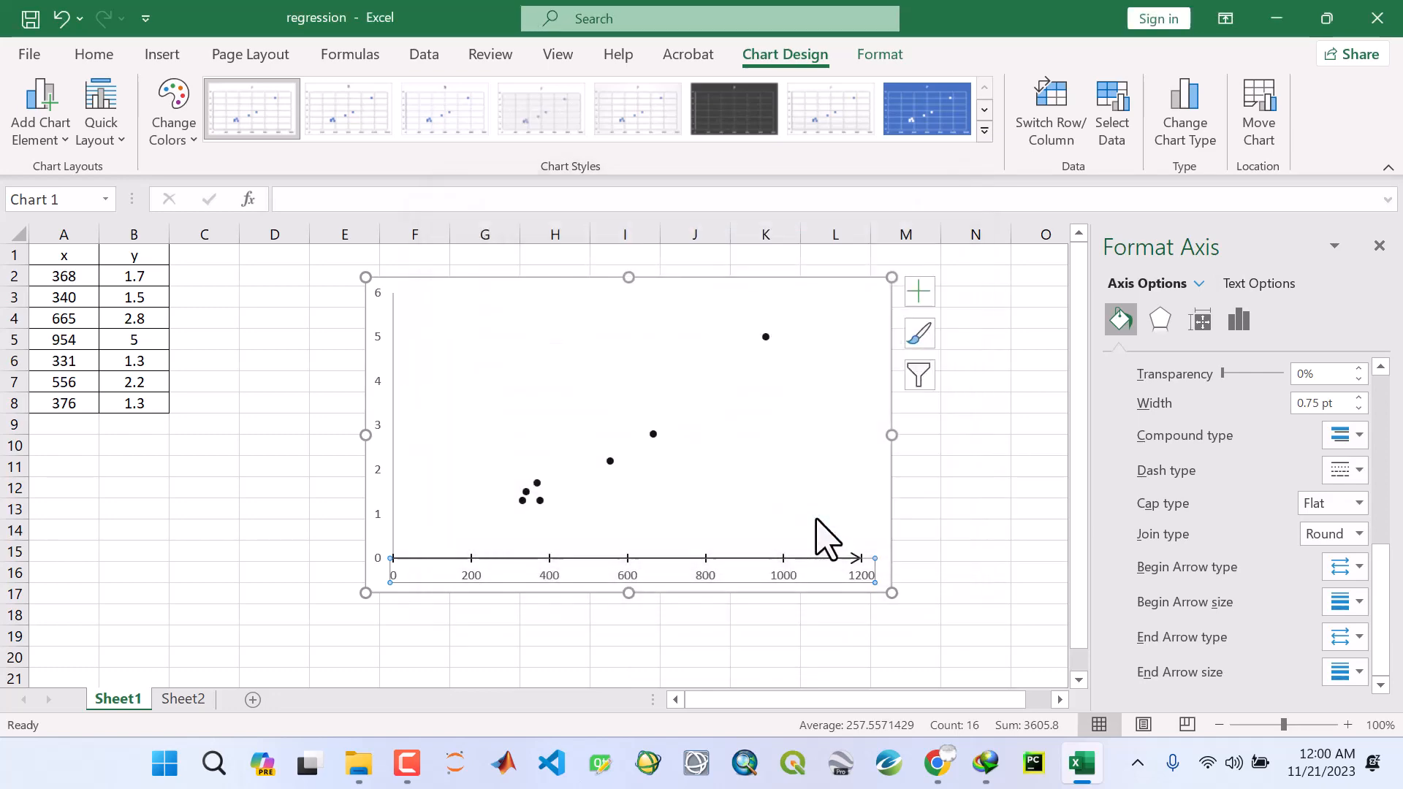
Give the chart's vertical axis a solid black line.
left_click(381, 461)
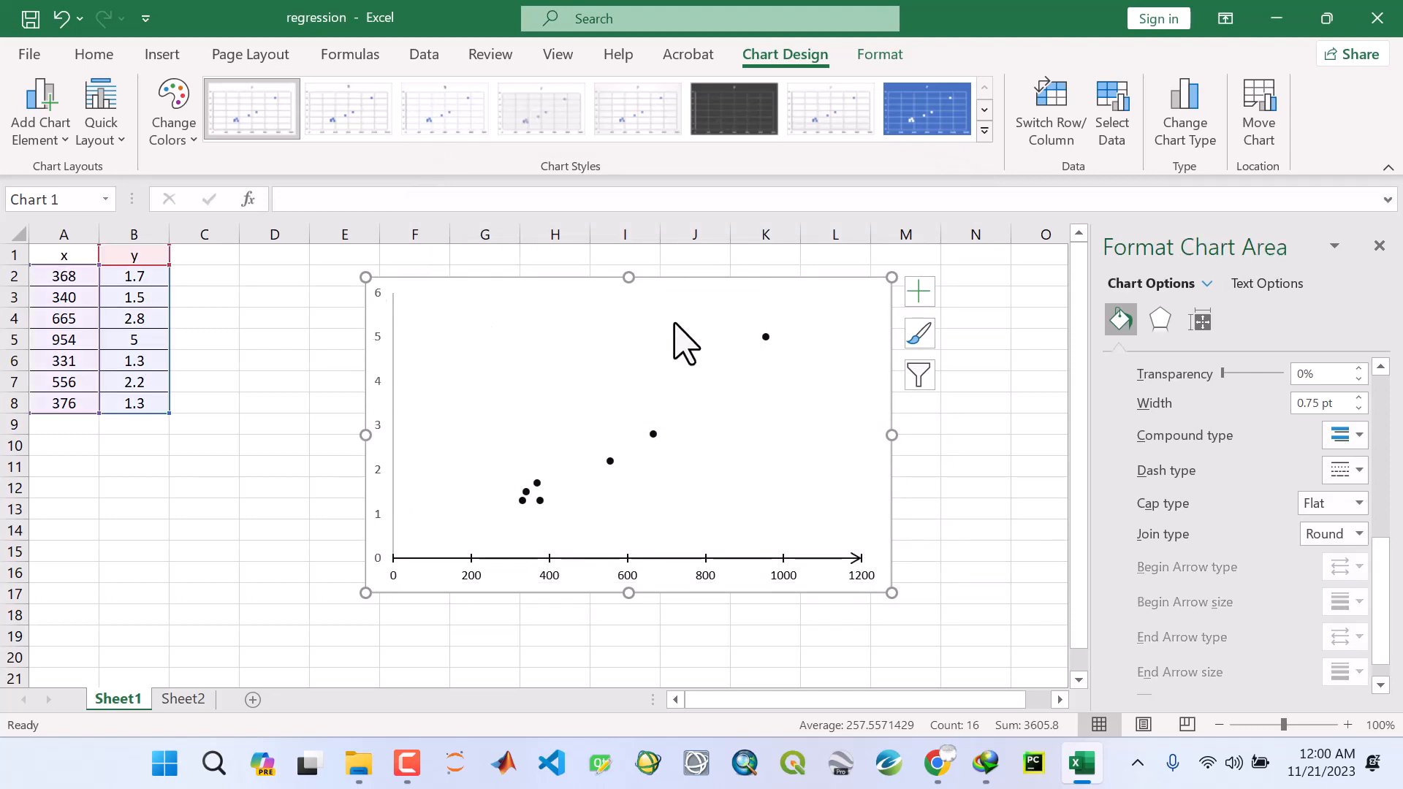
left_click(934, 485)
left_click(379, 364)
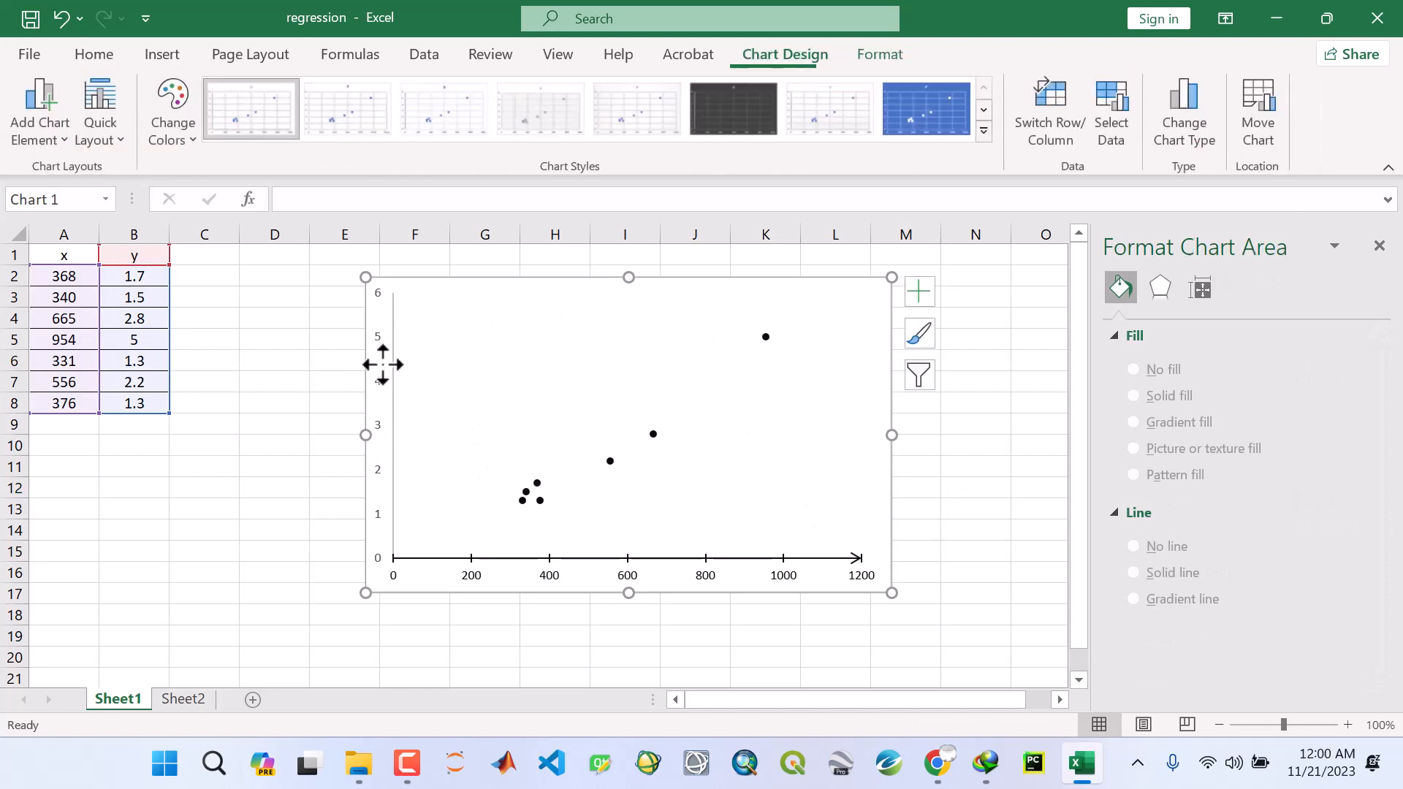
left_click(388, 342)
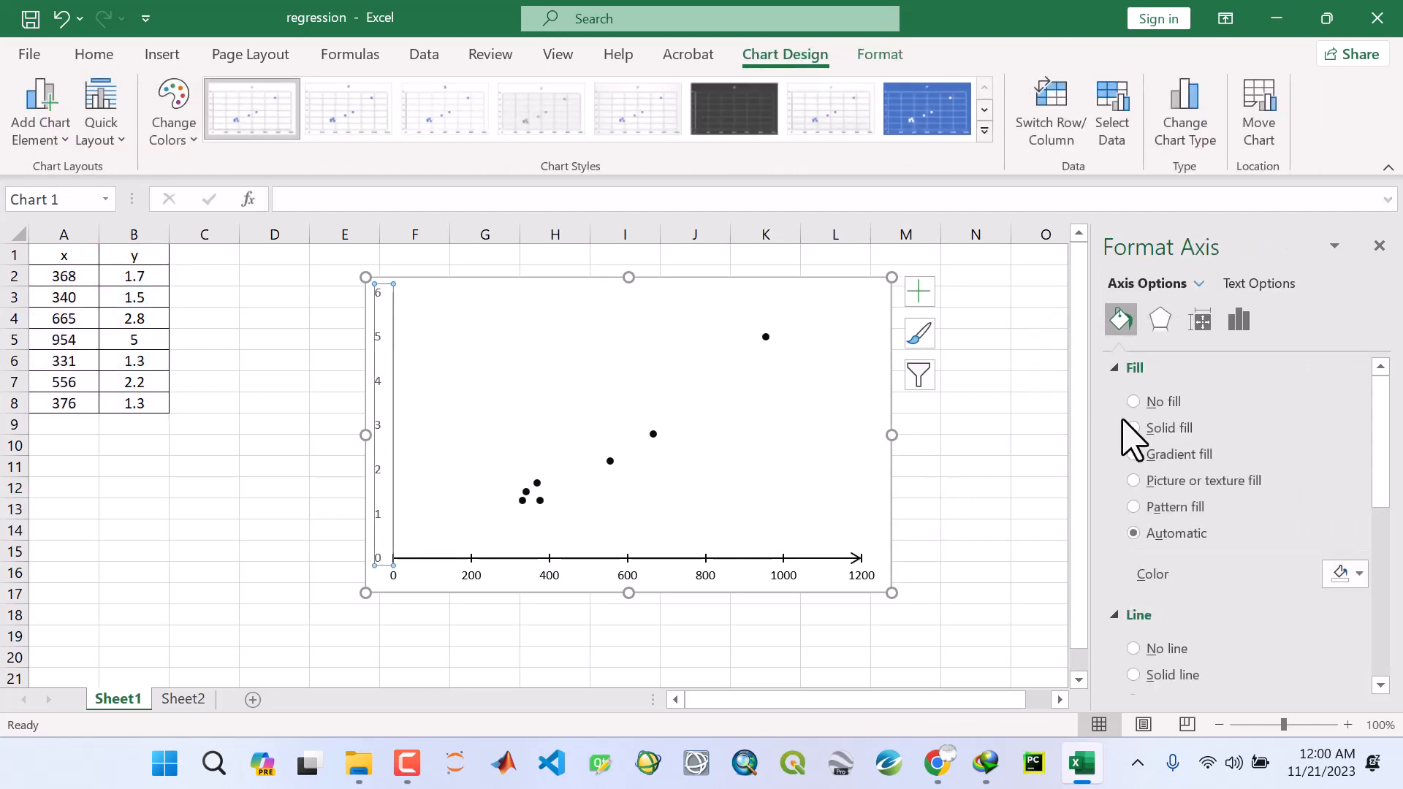
scroll(1215, 613, "down", 2)
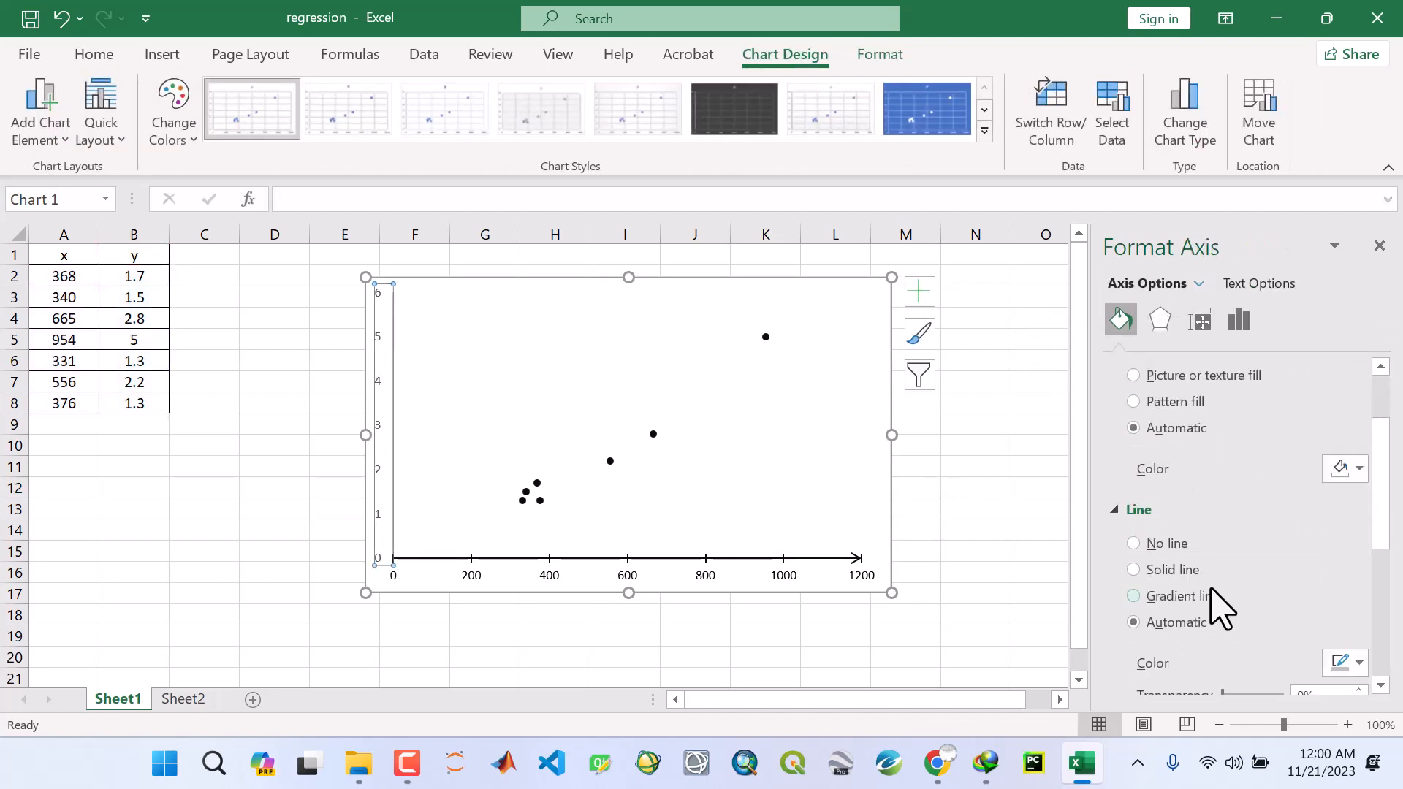
left_click(1134, 569)
left_click(1358, 662)
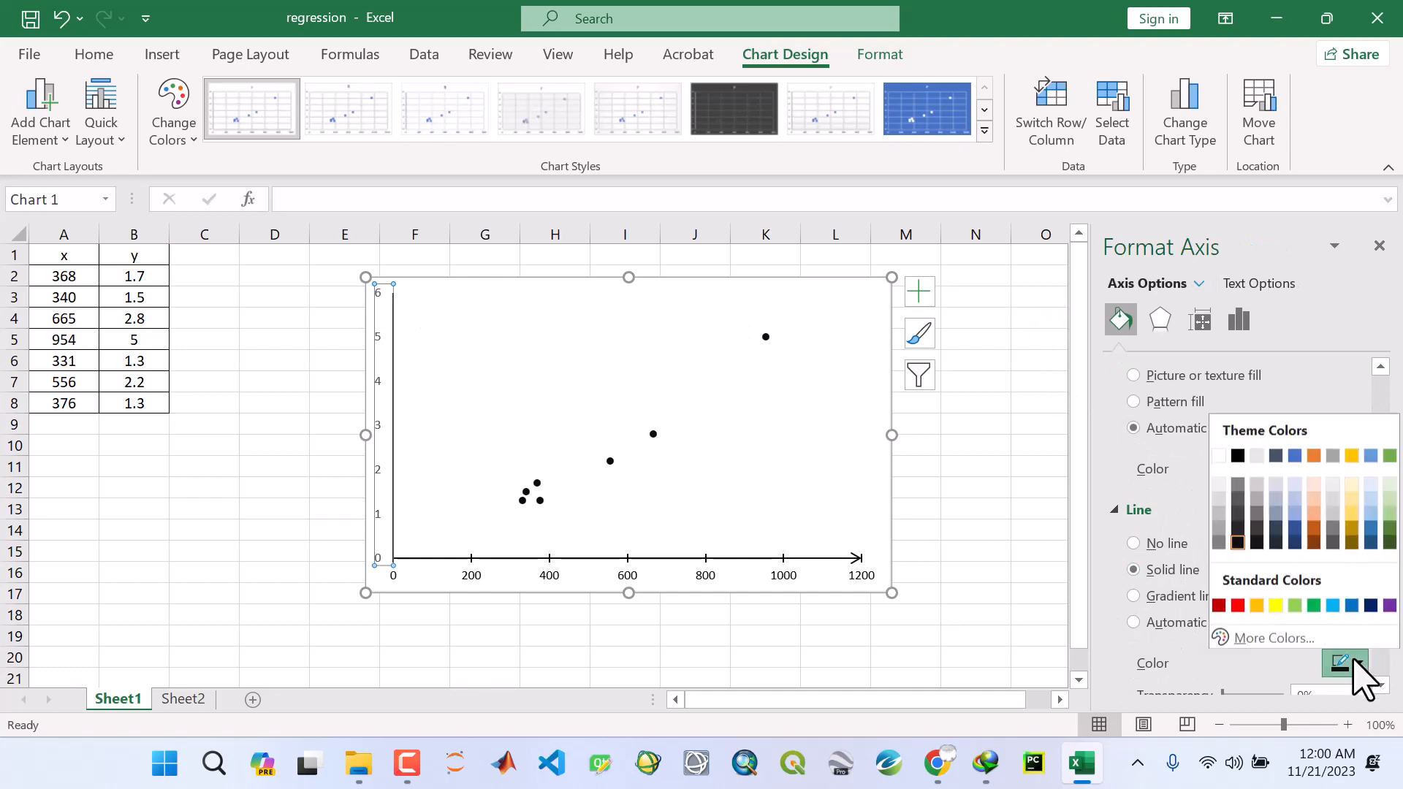
left_click(1238, 542)
Add an arrowhead to the upper end of the vertical axis line through its End Arrow type.
scroll(1219, 585, "down", 6)
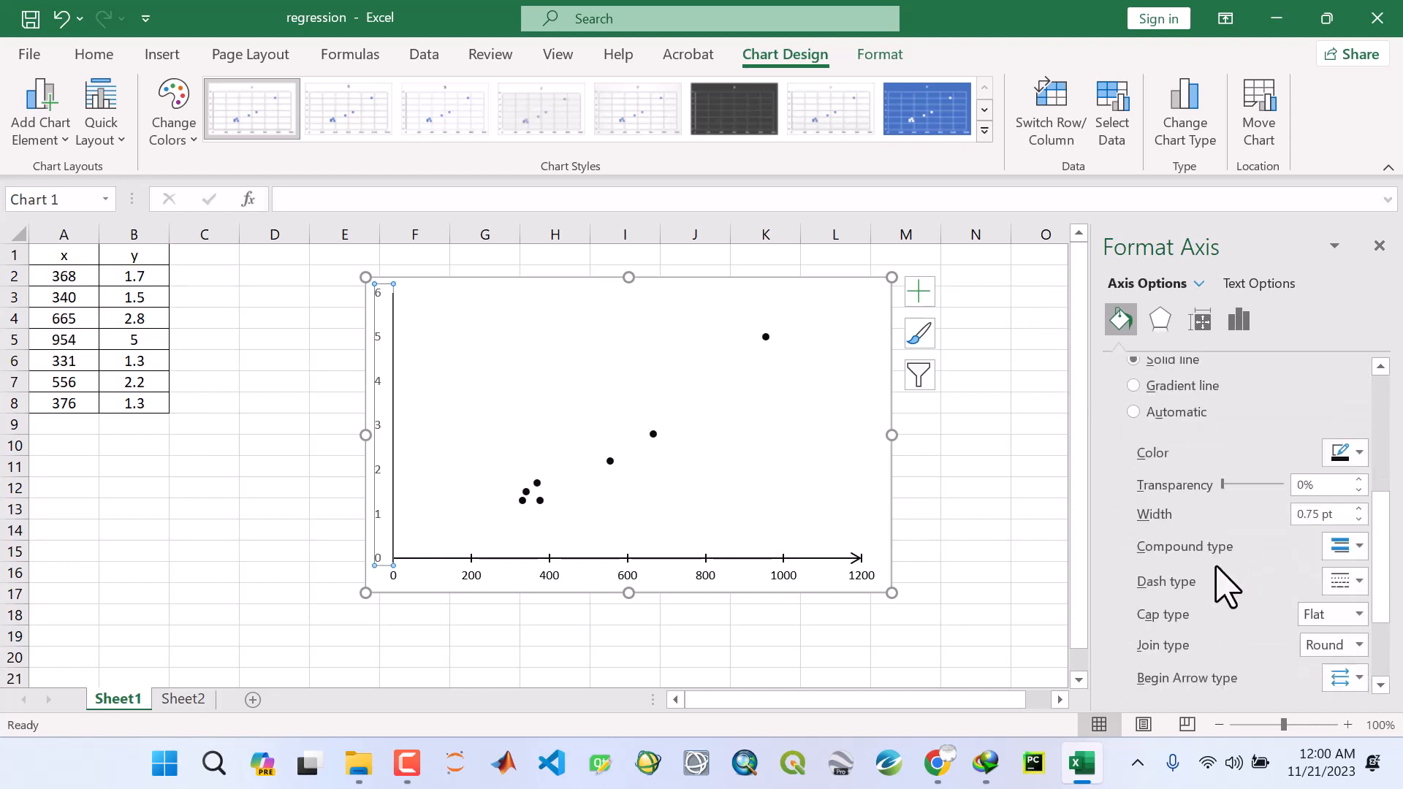
left_click(1345, 638)
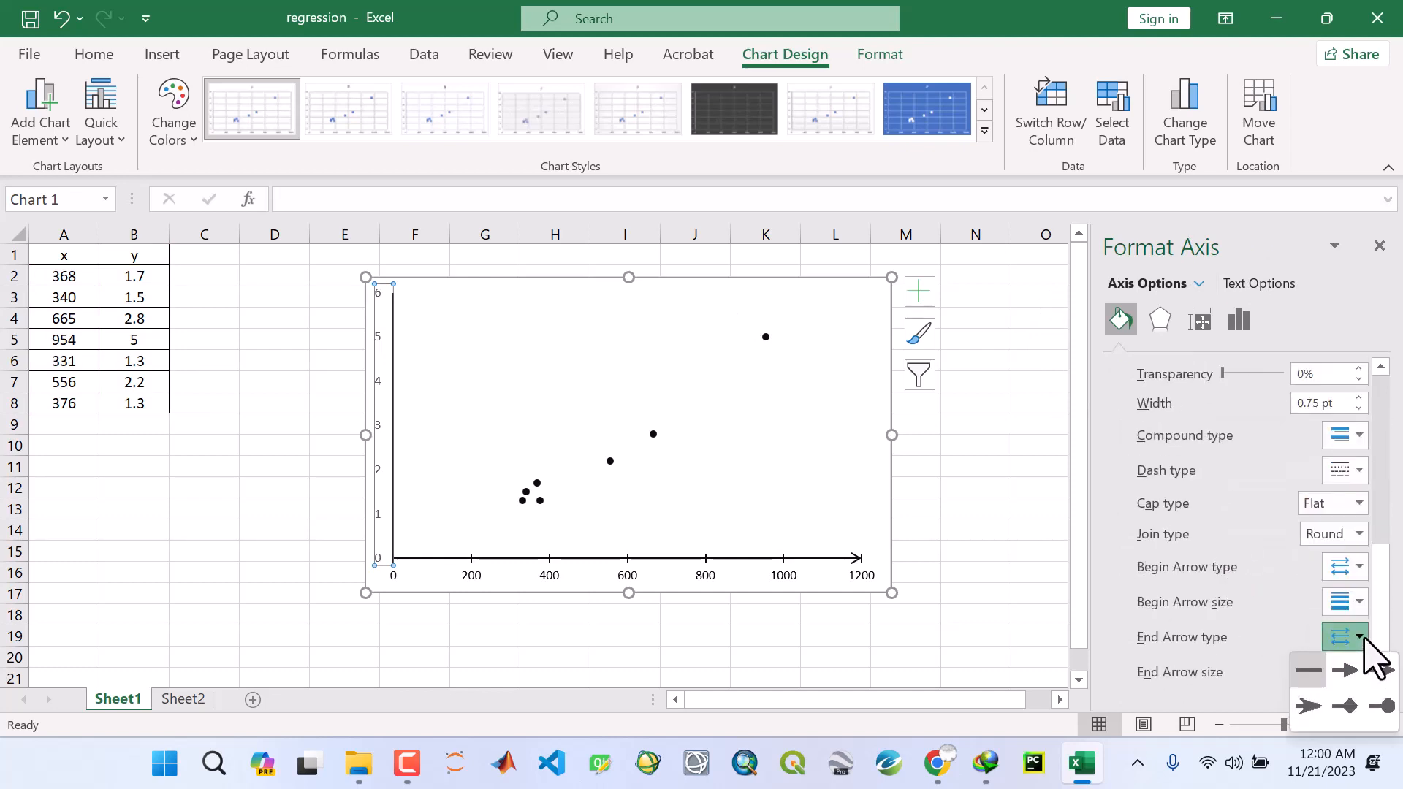
left_click(1377, 670)
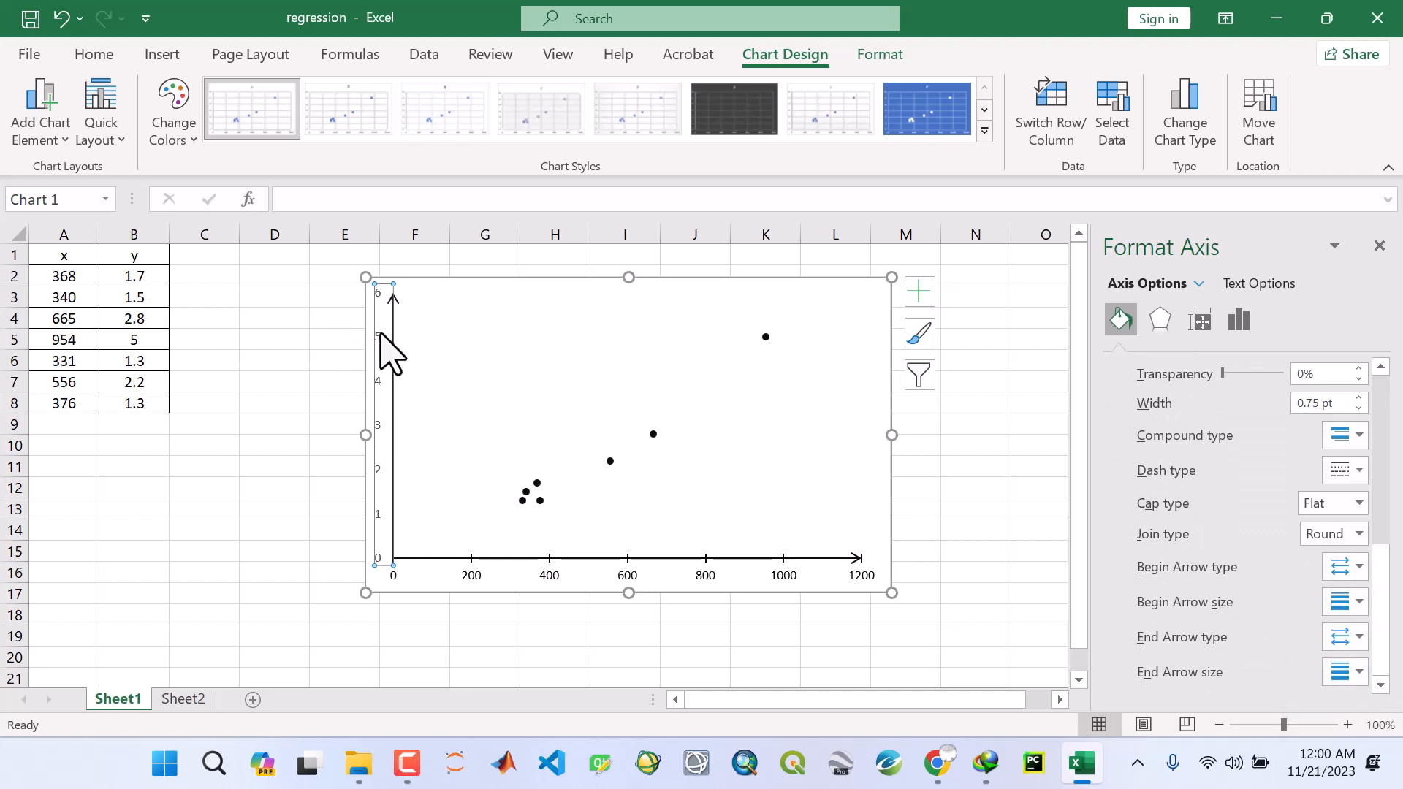
Set the major tick mark type of the vertical axis to Cross.
left_click(1234, 324)
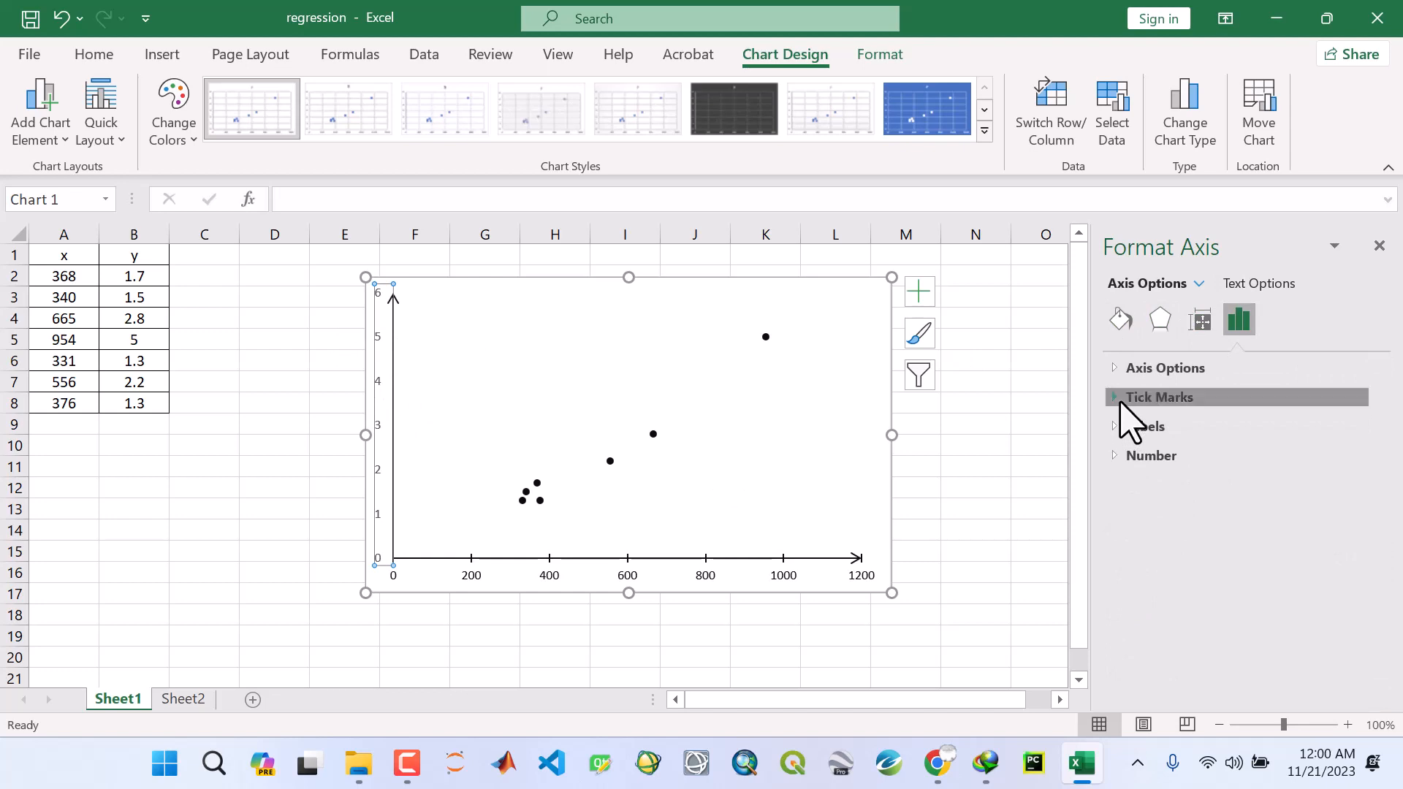
left_click(1124, 403)
left_click(1360, 425)
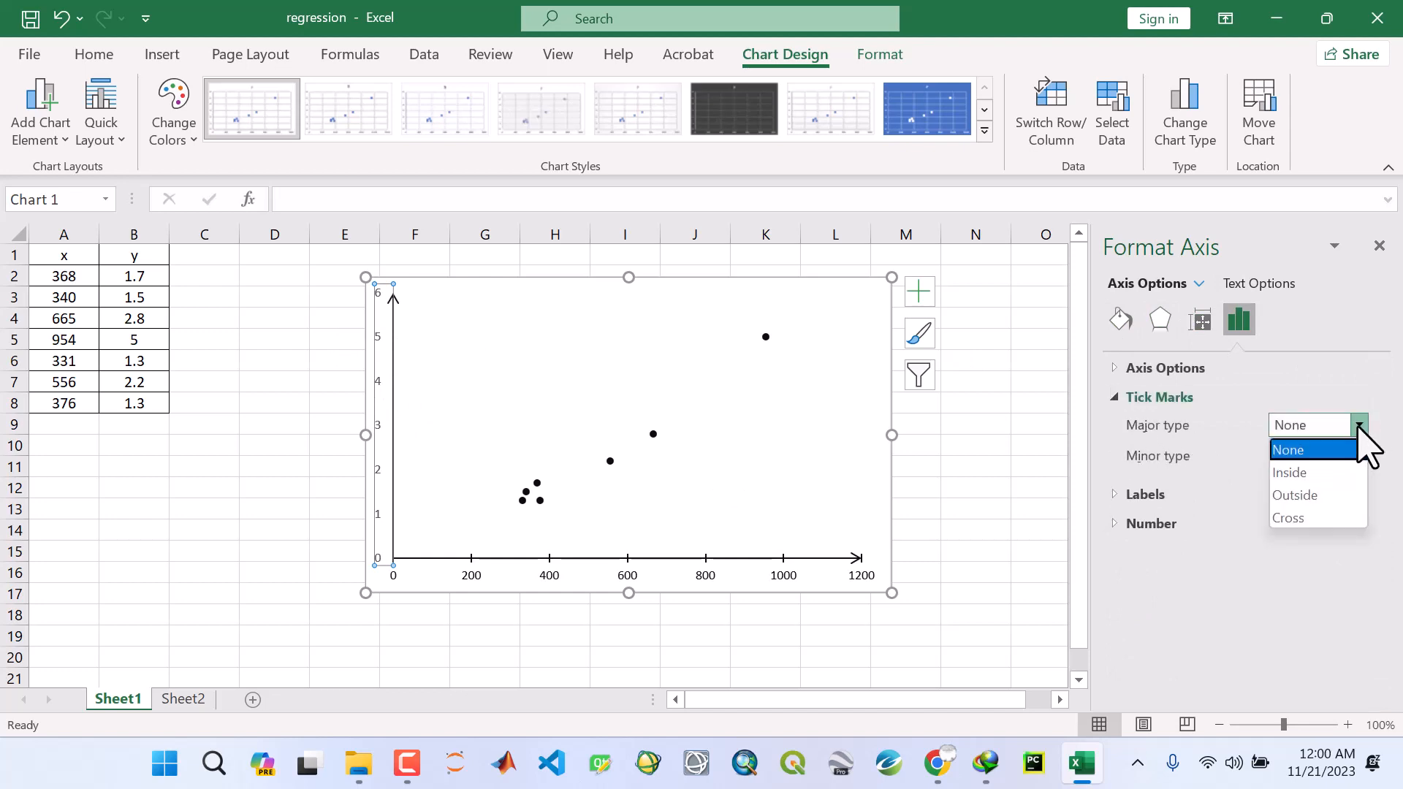
left_click(1300, 513)
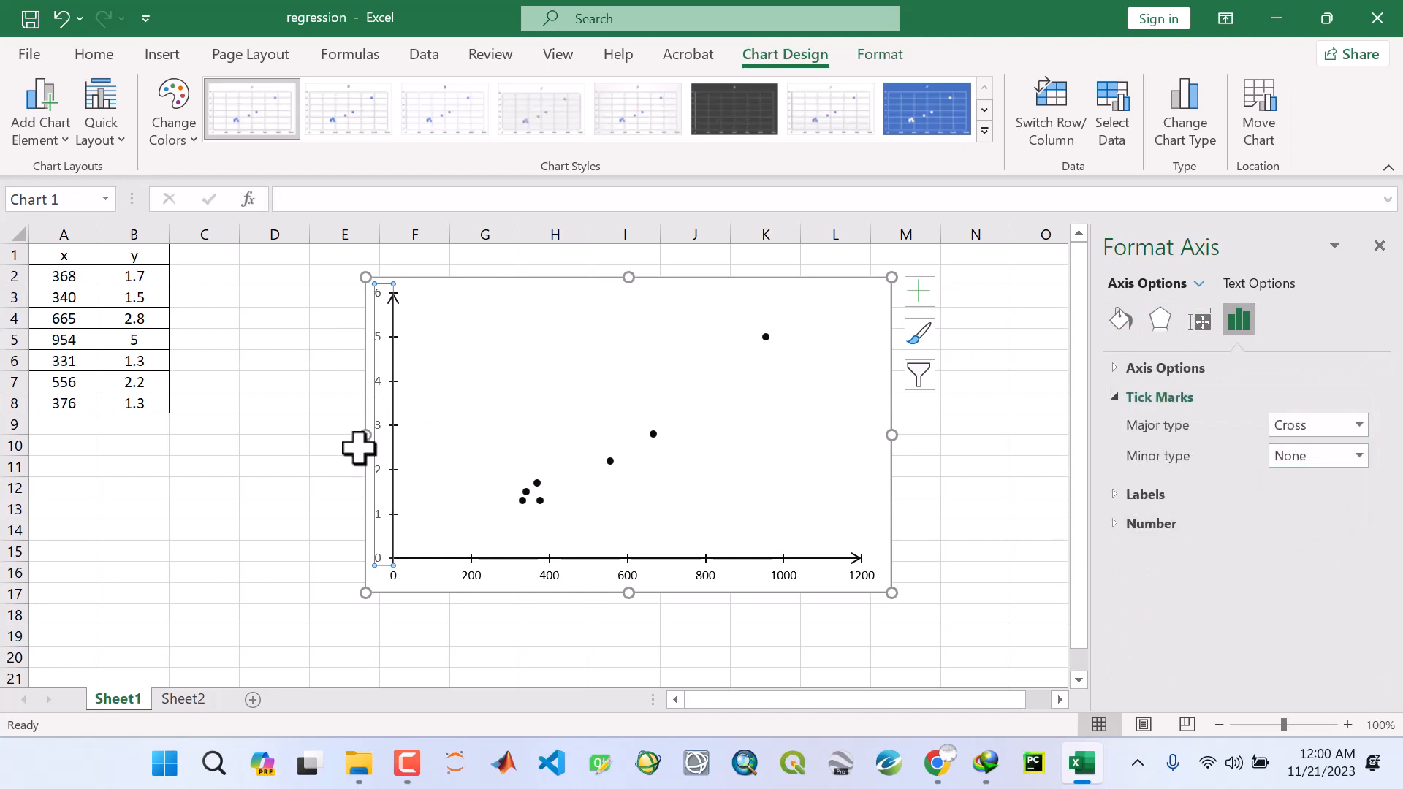
Change the font color of the vertical axis labels to black.
right_click(377, 338)
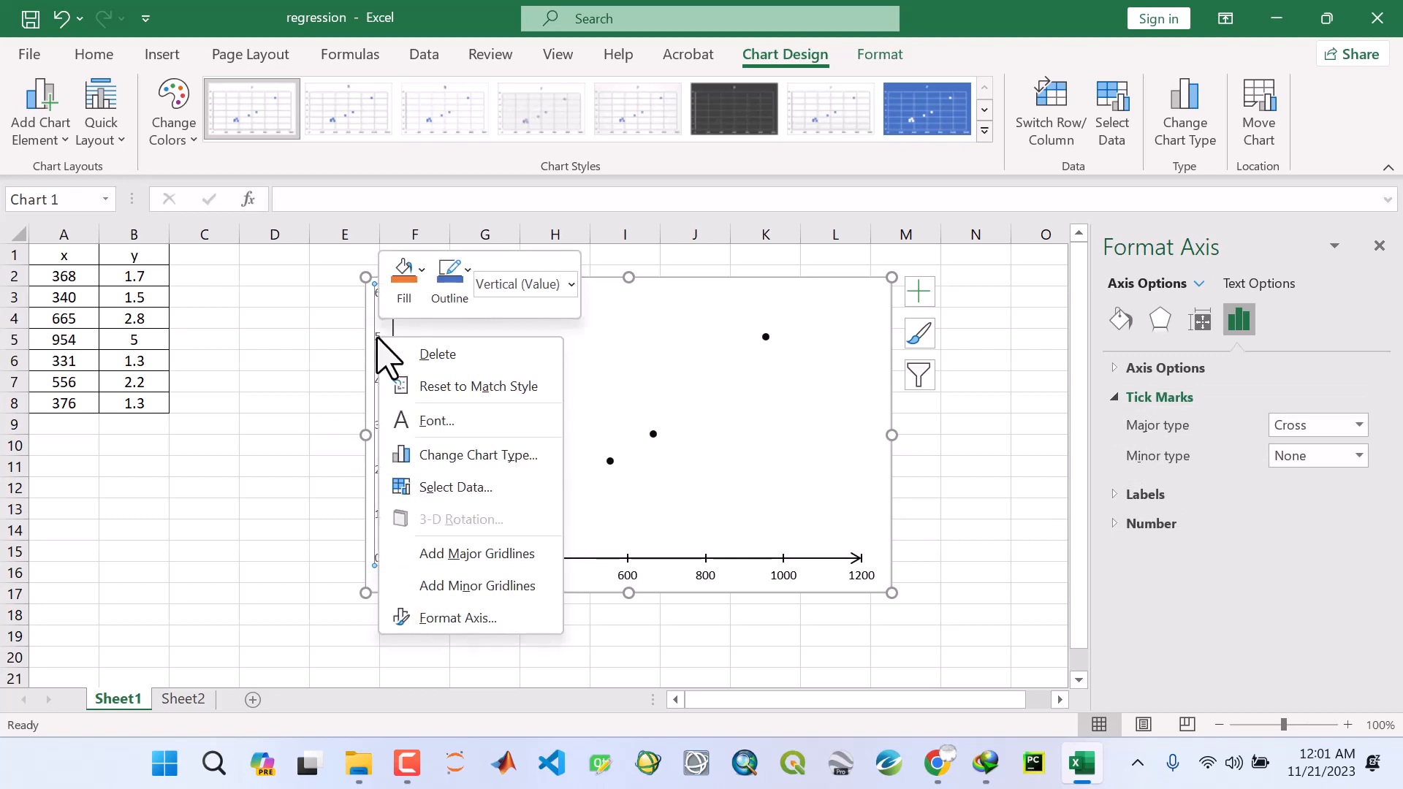
left_click(437, 421)
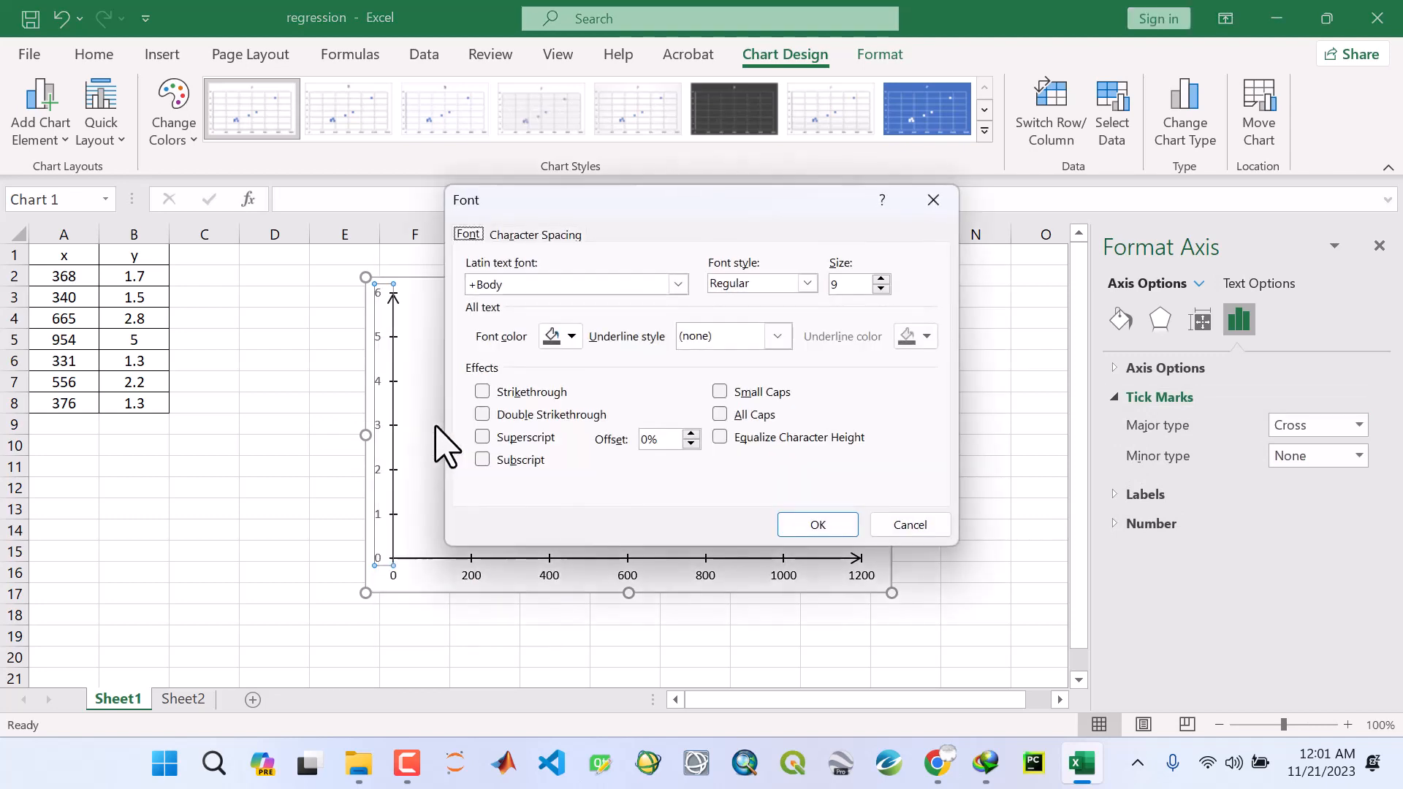
left_click(570, 336)
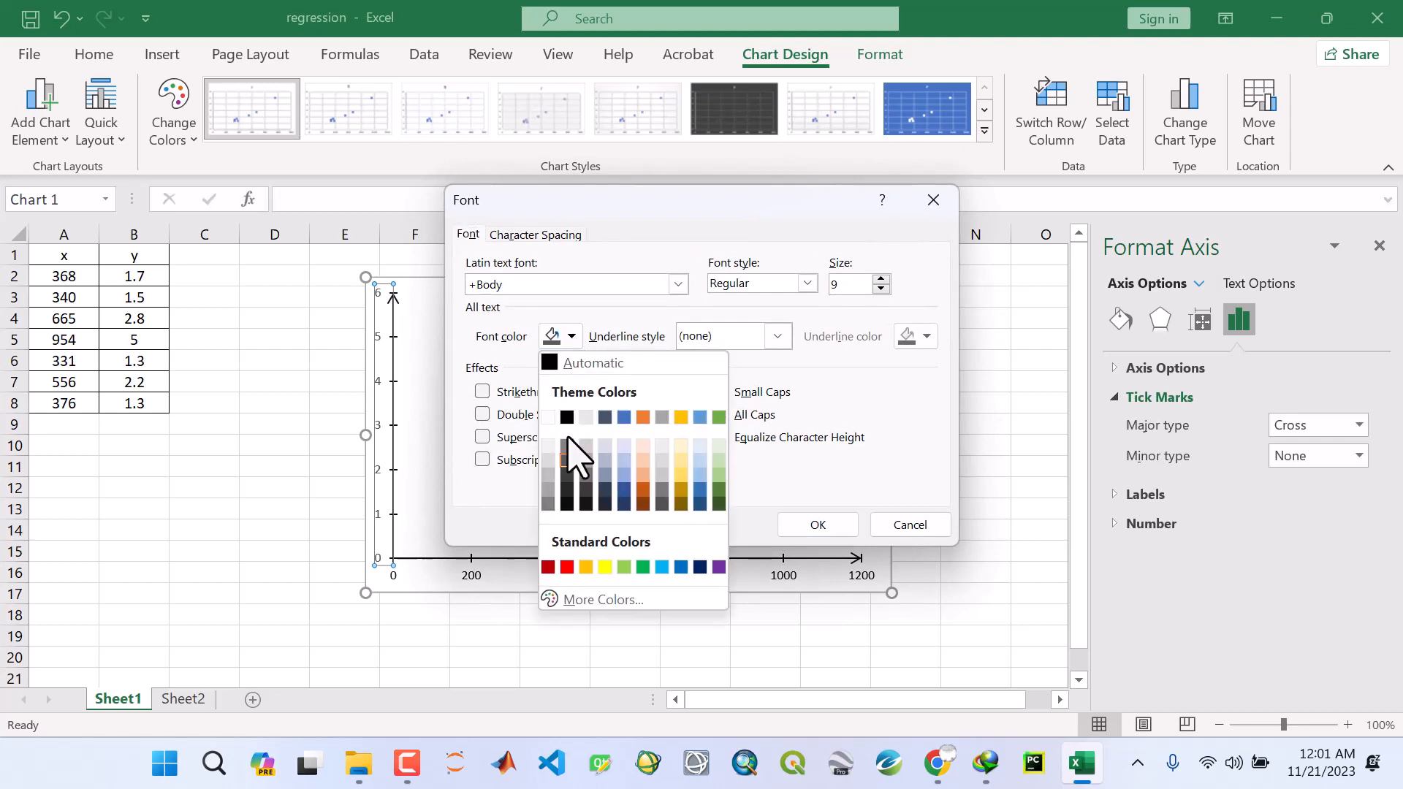
left_click(568, 504)
left_click(811, 527)
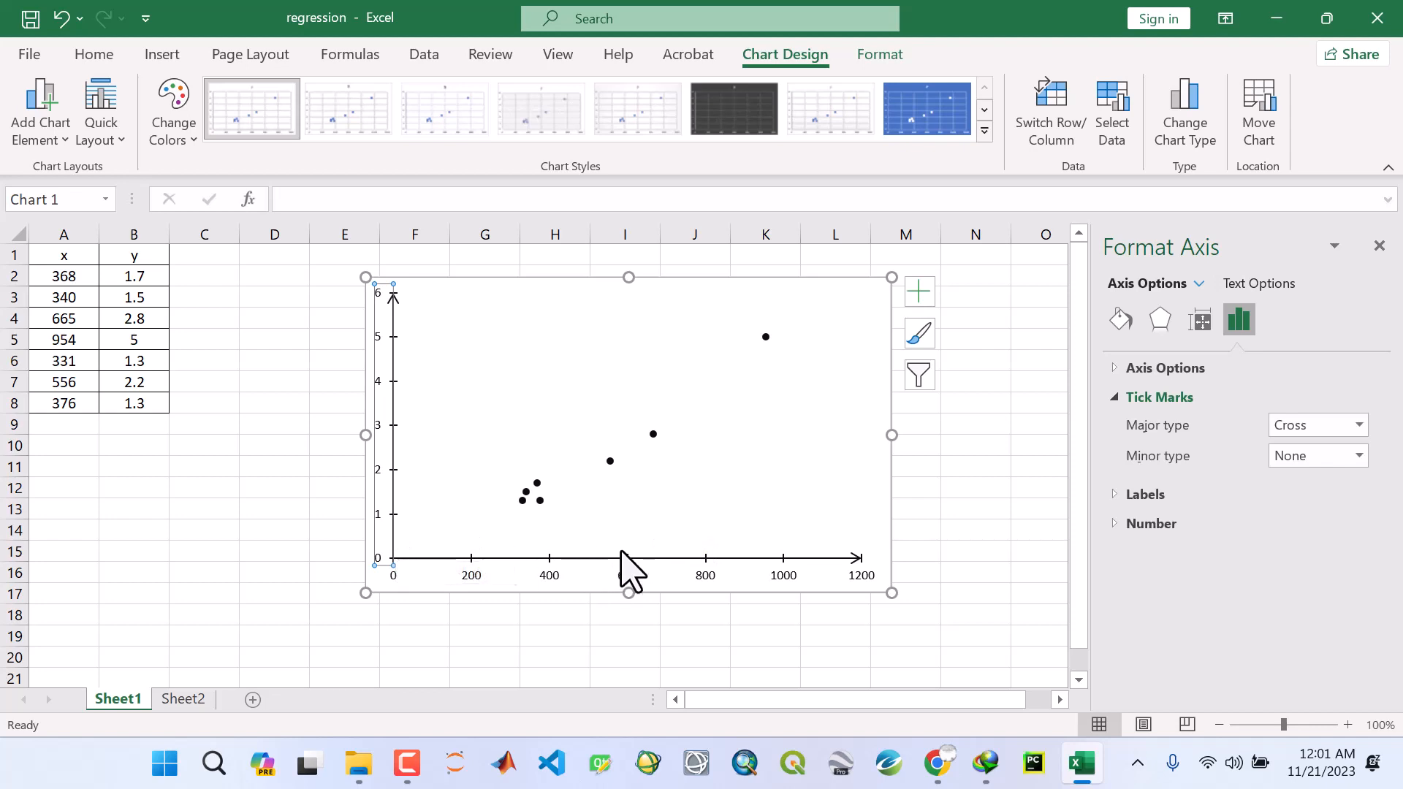
Shrink the plot area slightly from its left, right and lower edges to leave more margin inside the chart.
left_click(778, 526)
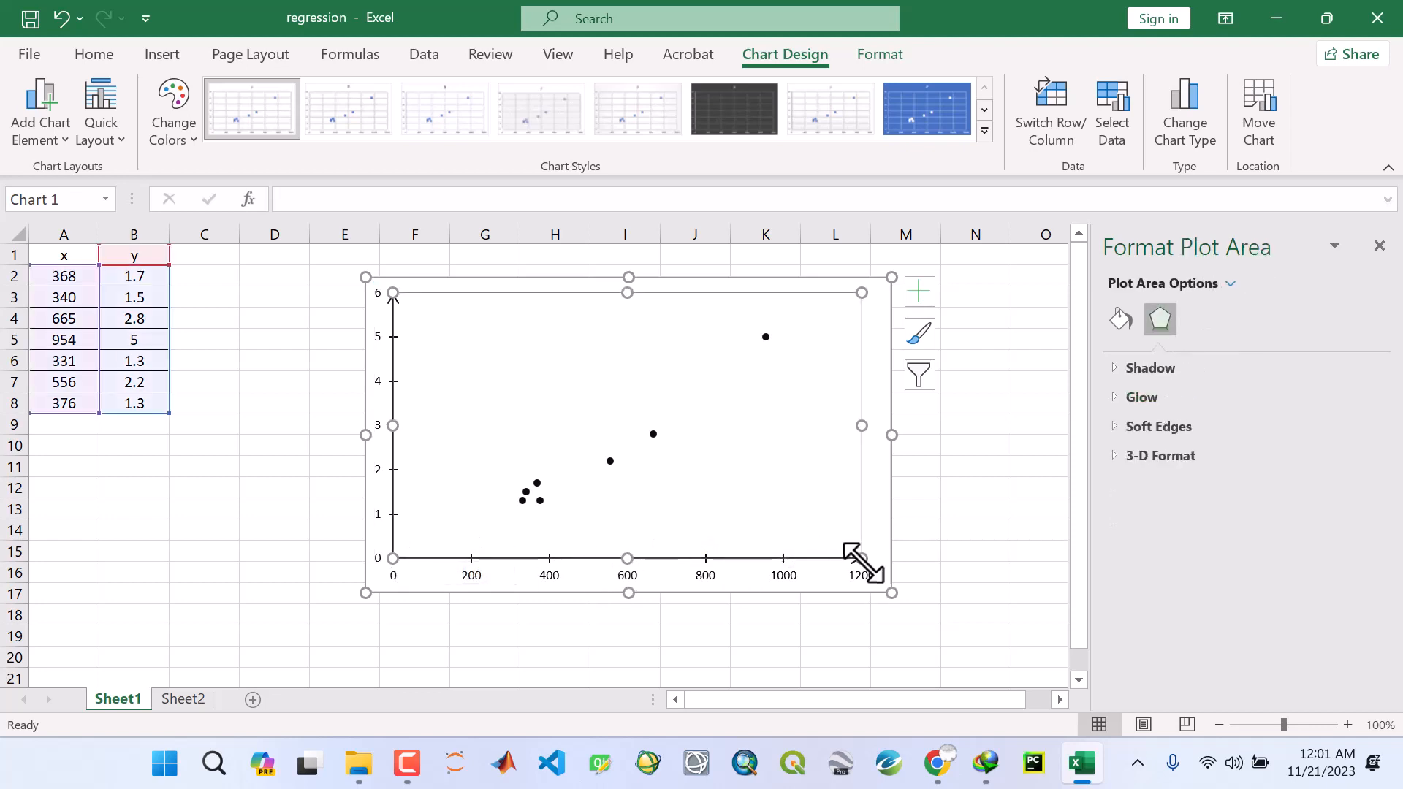
mouse_move(863, 559)
left_mouse_down()
mouse_move(841, 550)
mouse_move(853, 550)
left_mouse_up()
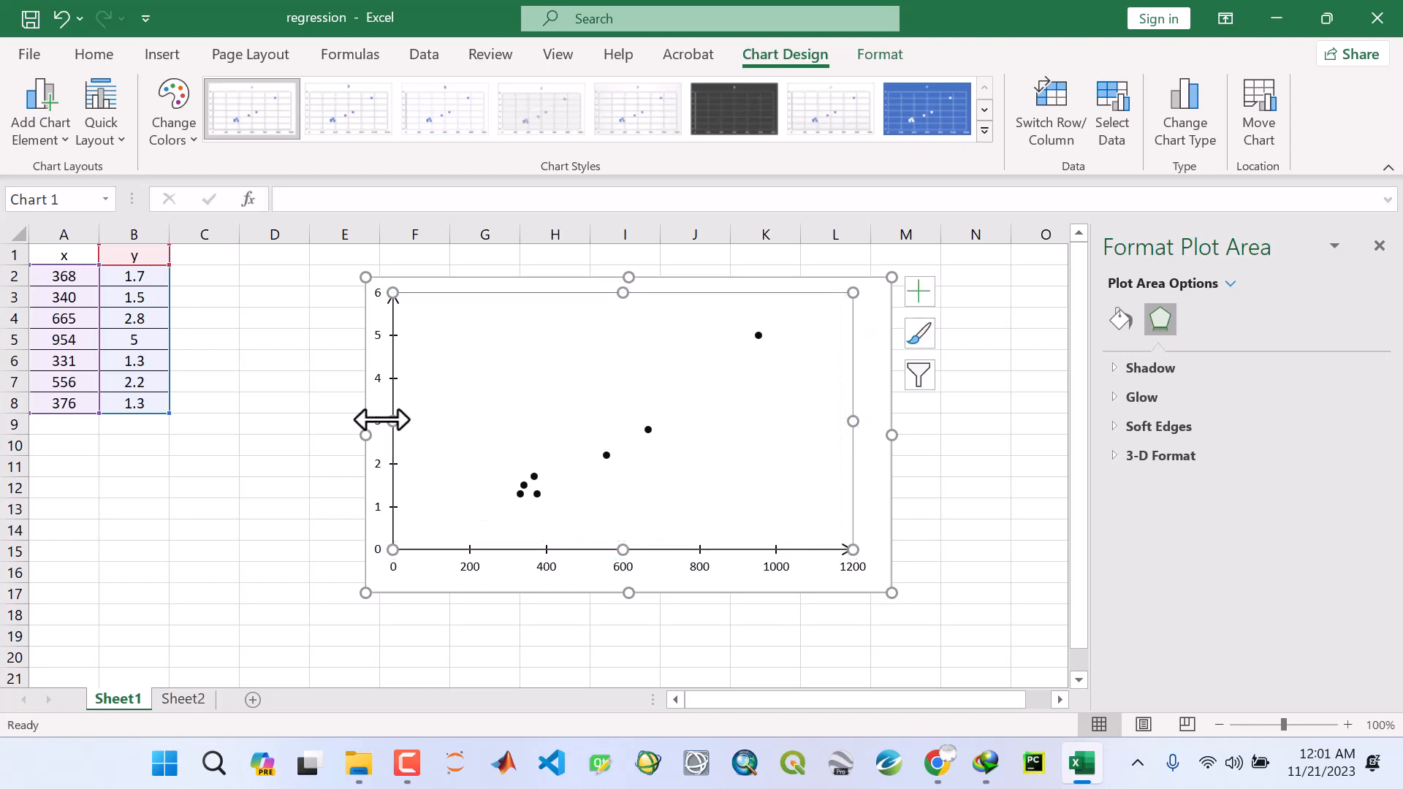
left_click_drag(393, 421, 404, 420)
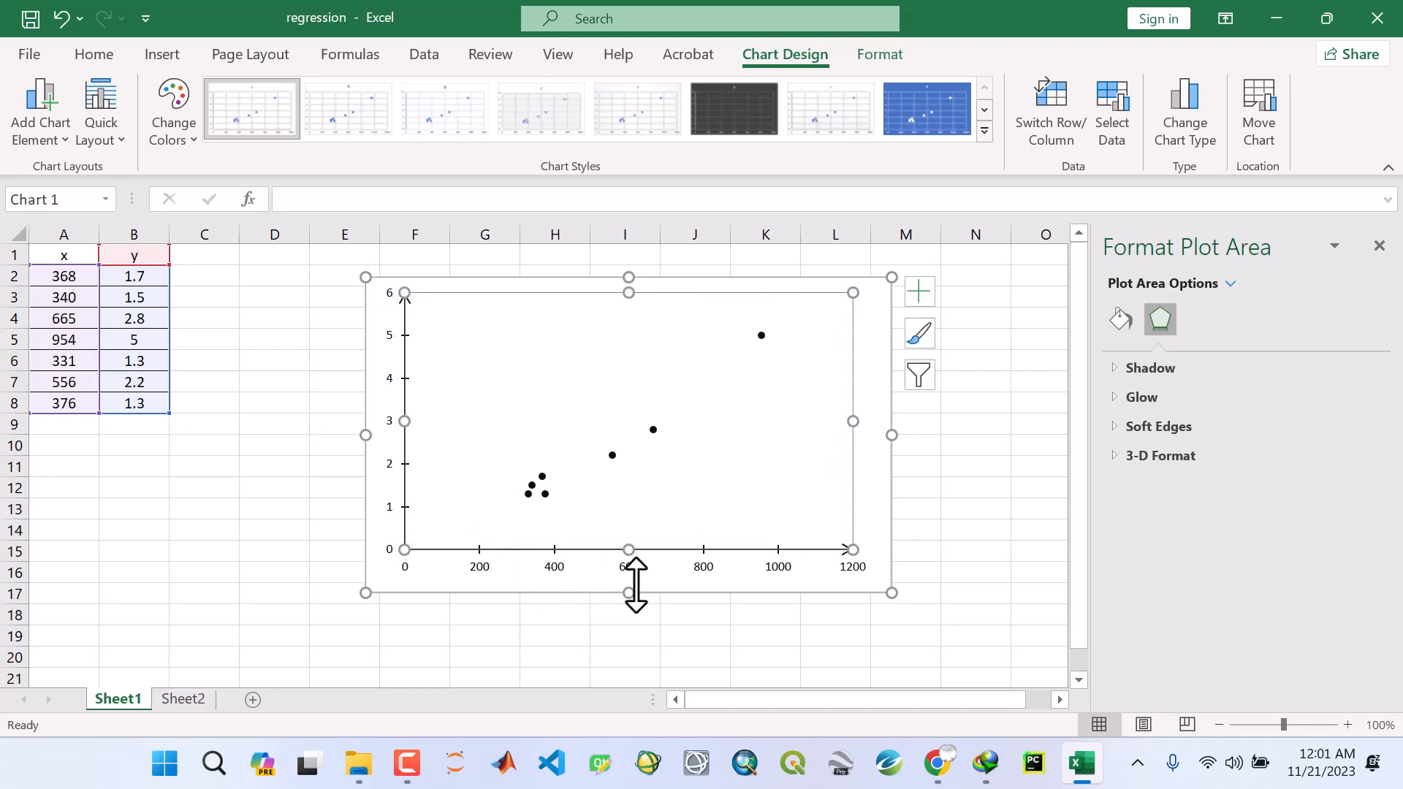
left_click_drag(631, 552, 630, 551)
left_click(878, 527)
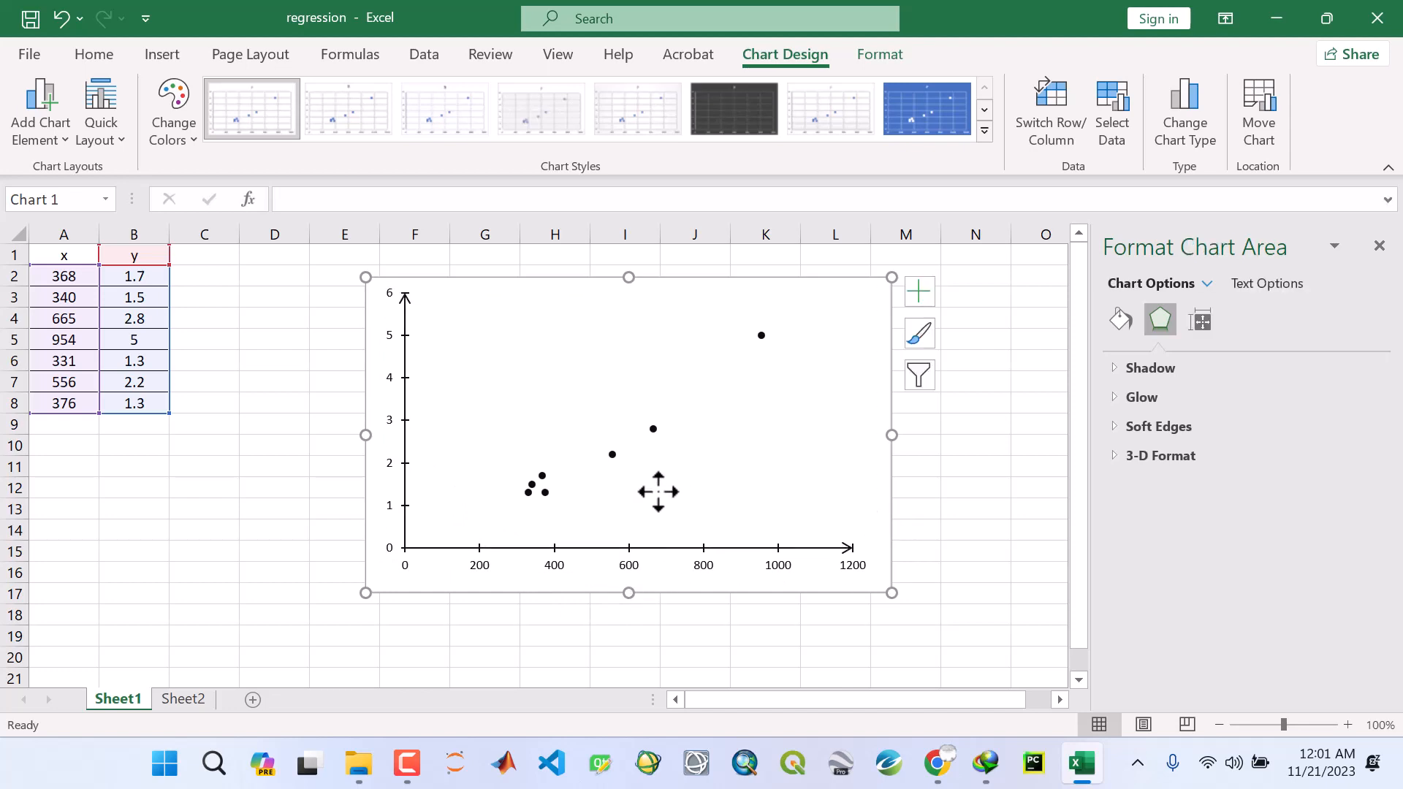
Add a linear trendline to the data series and display its equation and R-squared value on the chart.
left_click(762, 336)
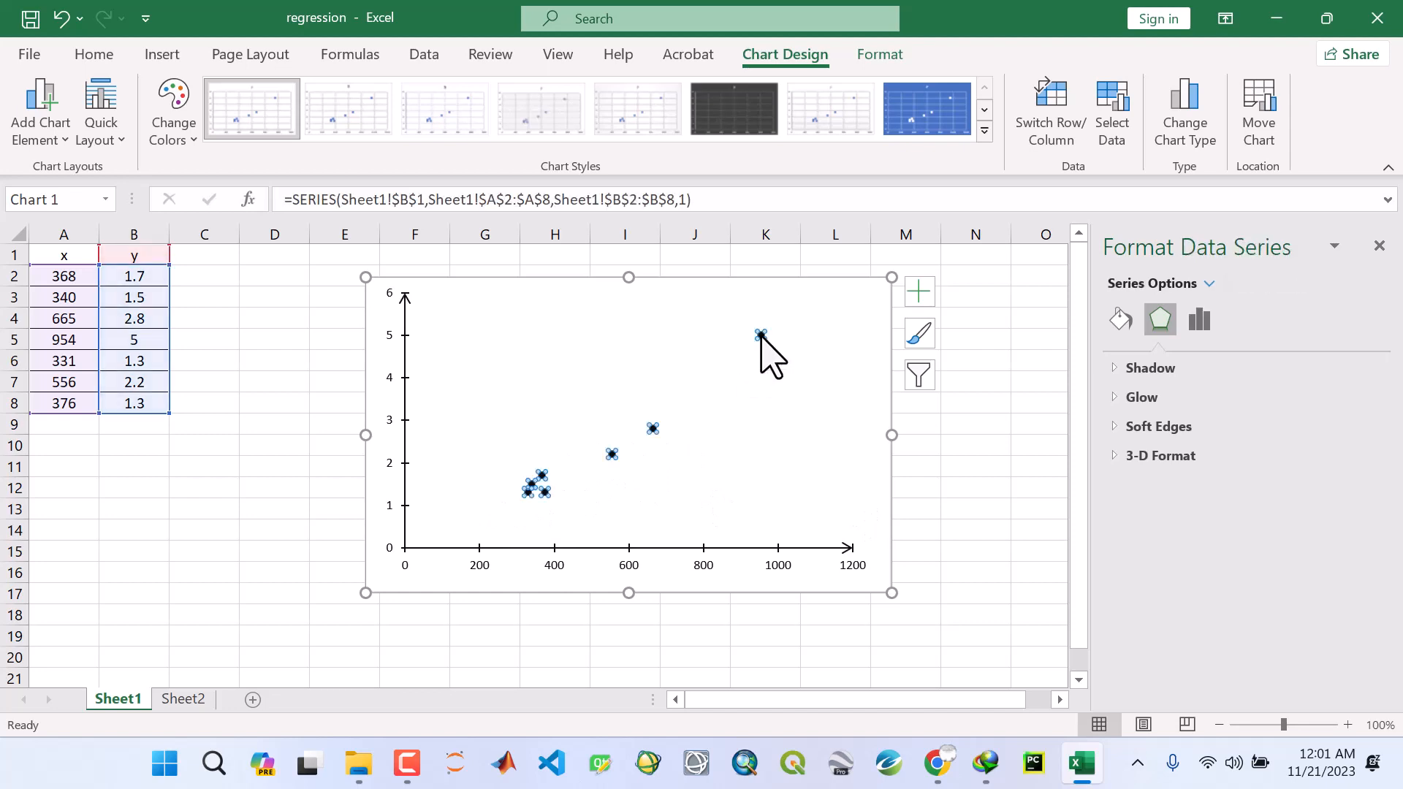
right_click(761, 334)
left_click(808, 547)
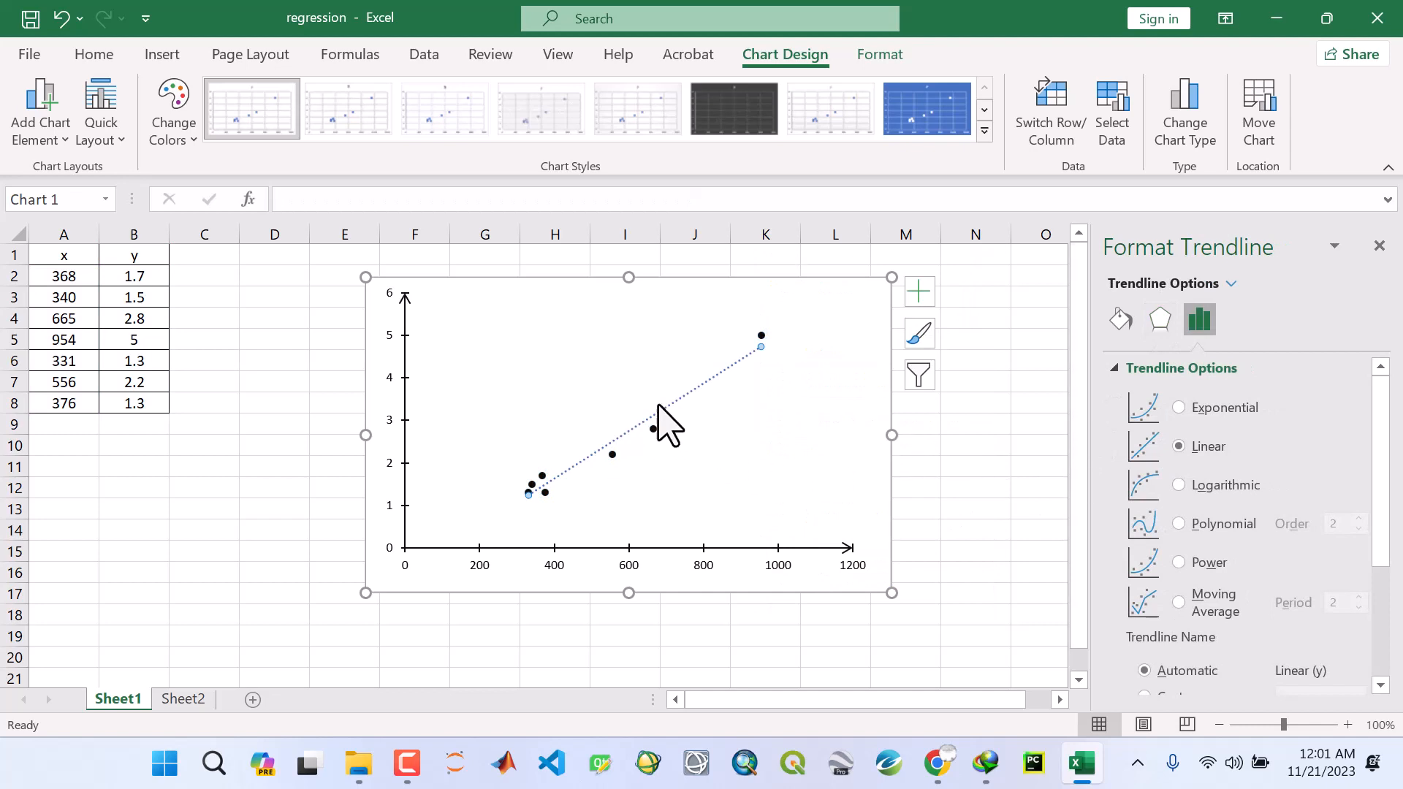
left_click_drag(1381, 538, 1400, 672)
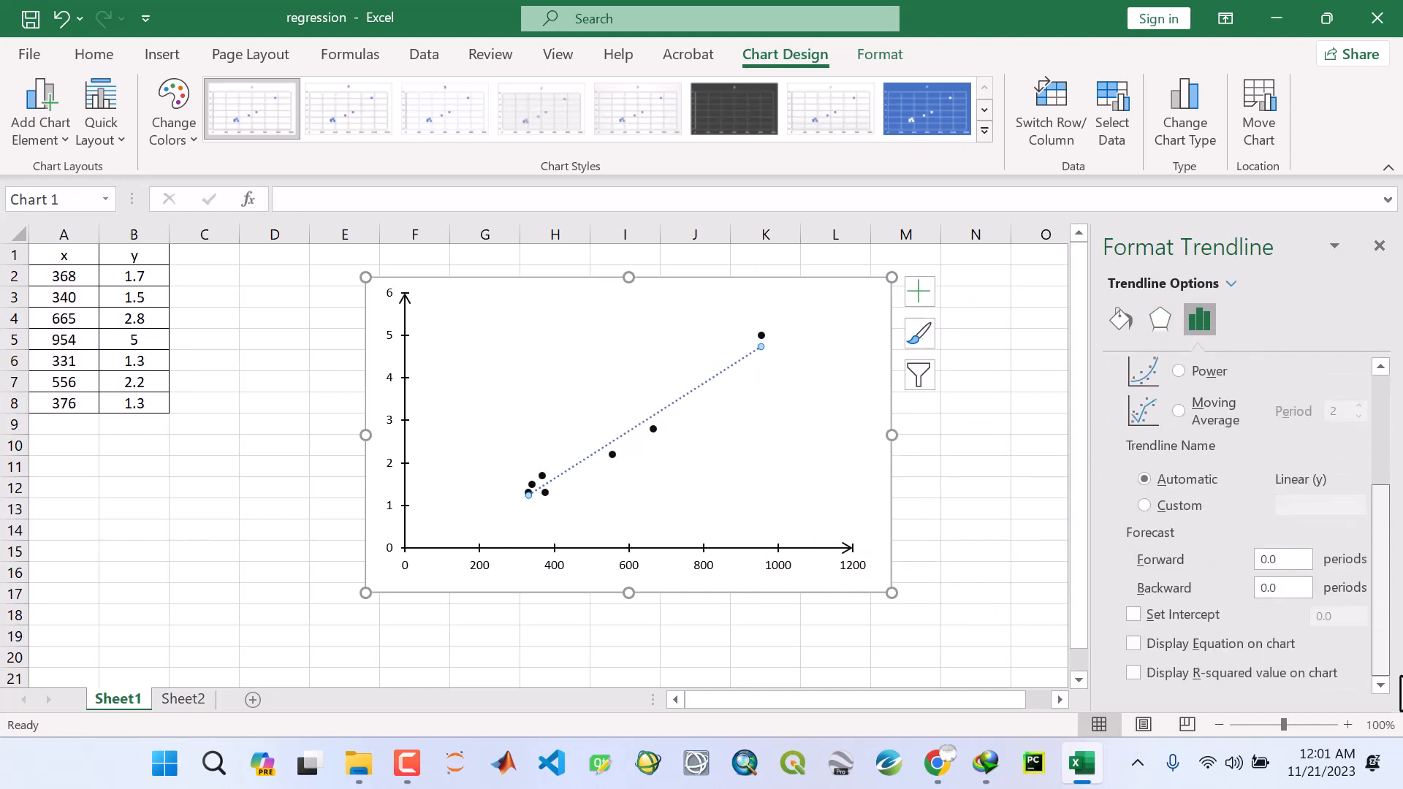
left_click(1134, 672)
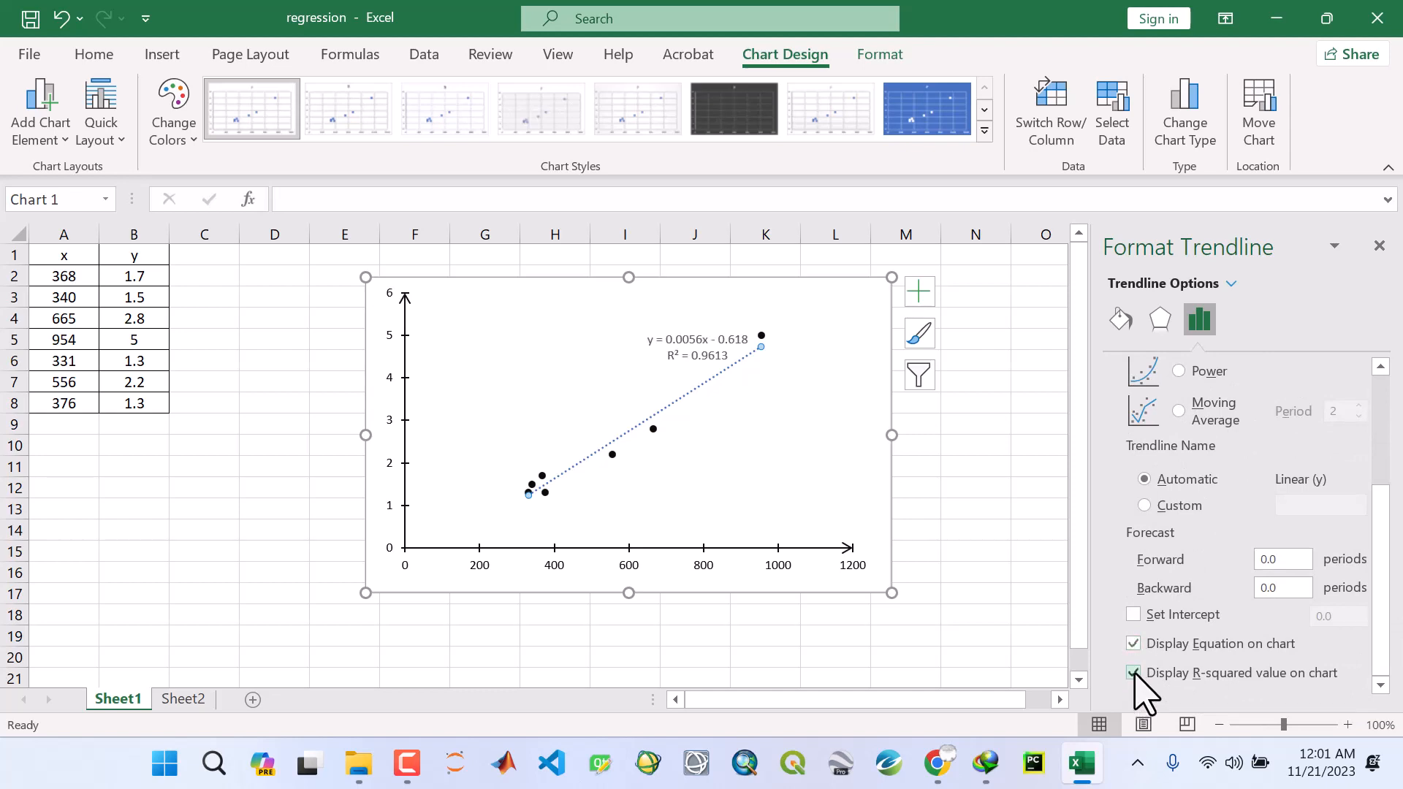
Move the trendline equation label to the empty upper-left part of the plot area, beside the vertical axis.
left_click(703, 351)
left_click_drag(721, 322, 619, 329)
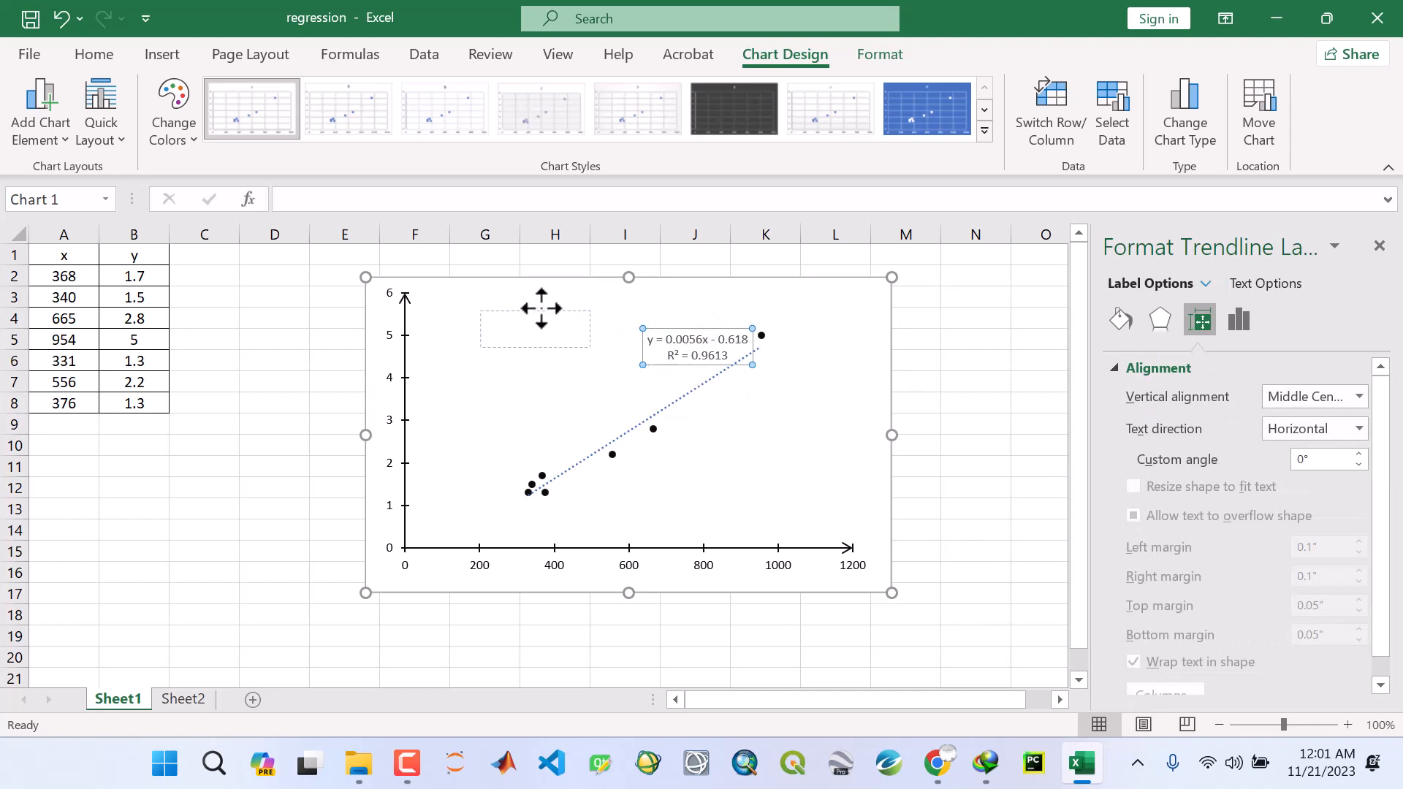
left_click_drag(520, 312, 521, 313)
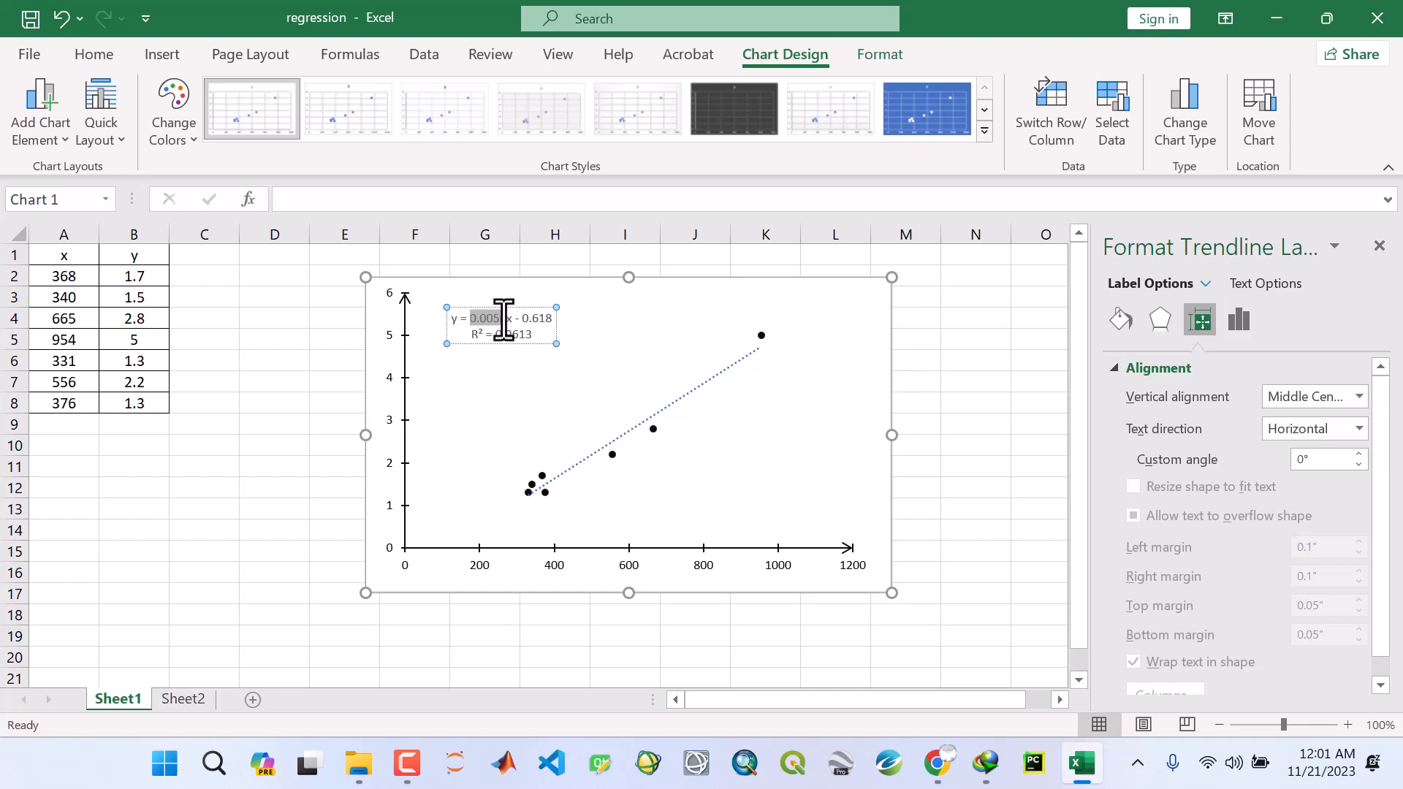
Highlight the slope coefficient and the intercept term in the trendline equation label to examine them.
left_click_drag(504, 319, 507, 319)
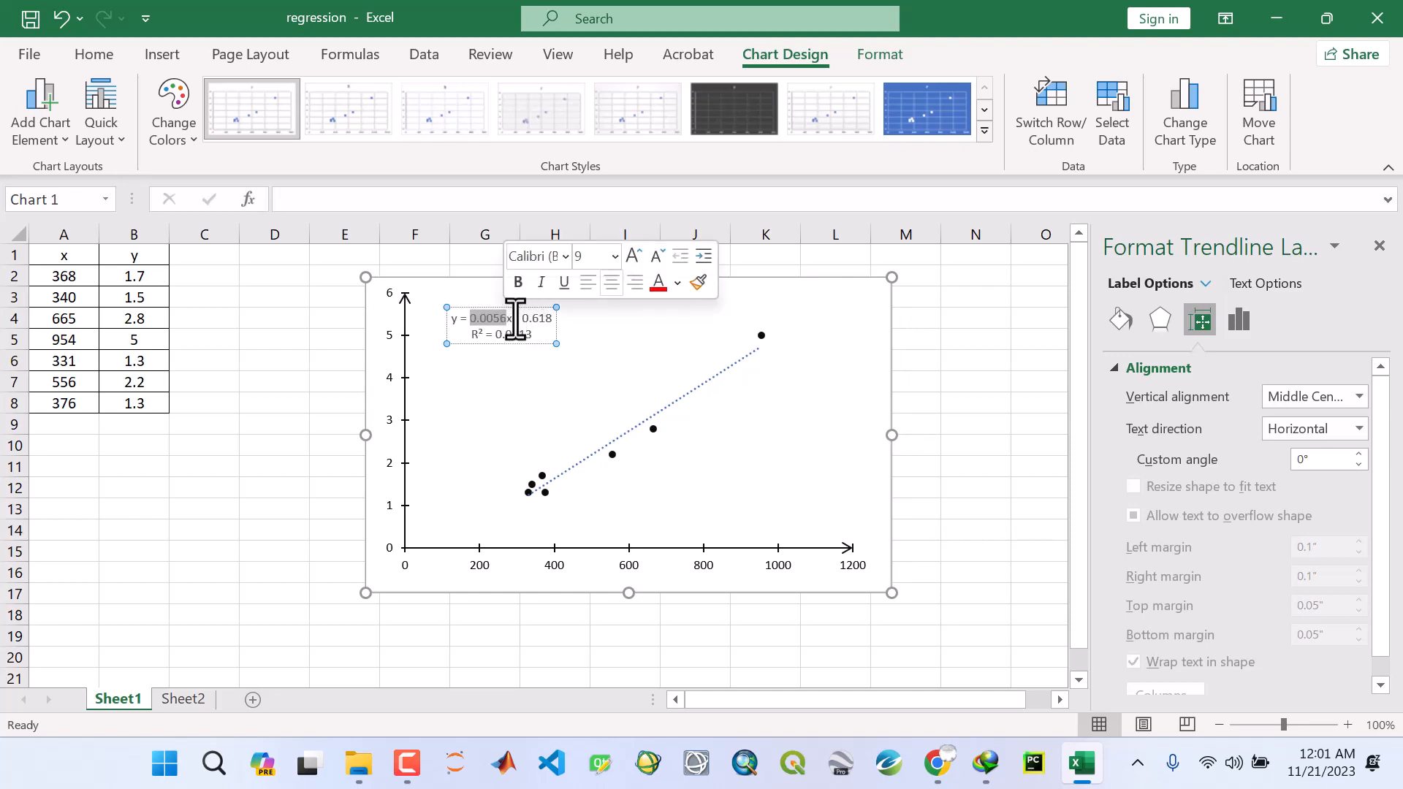
double_click(534, 315)
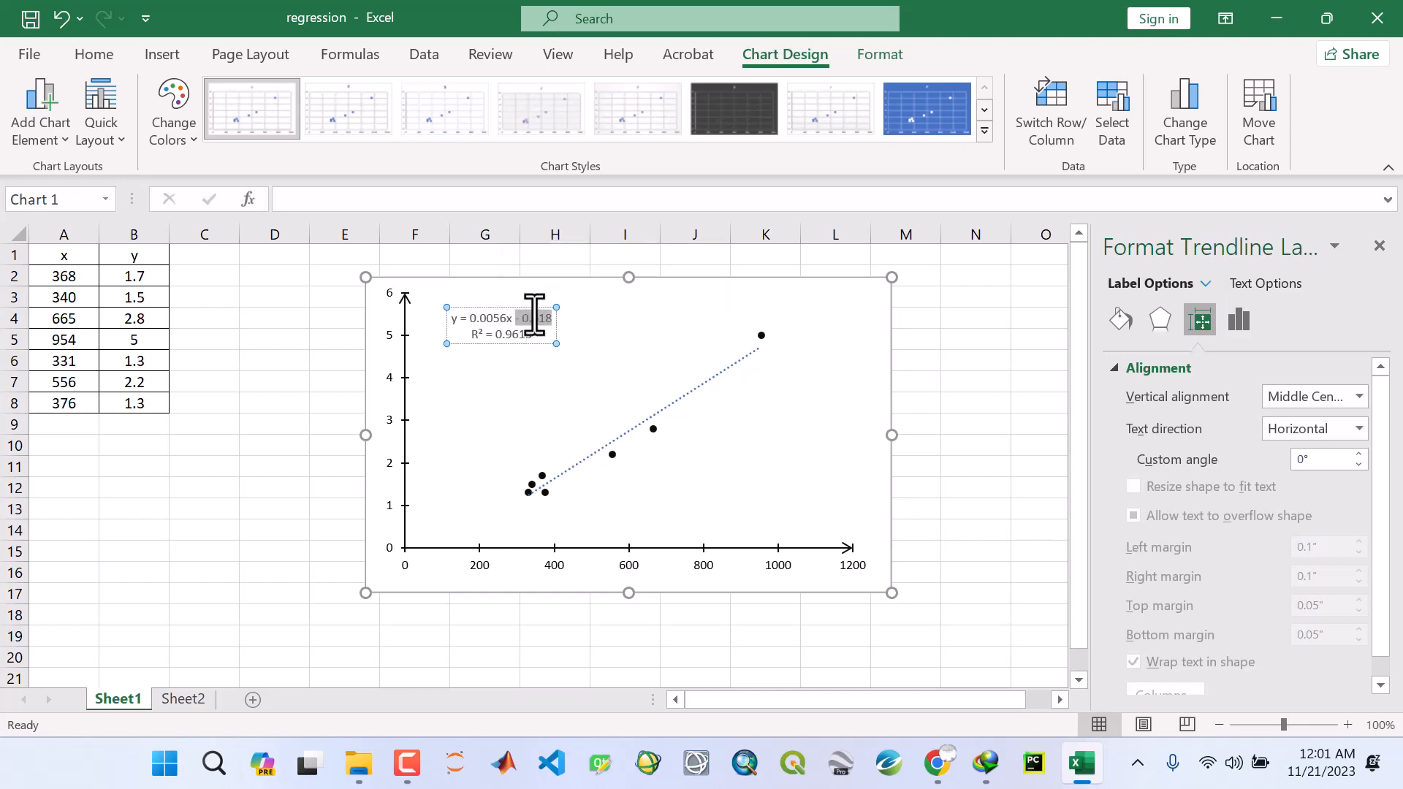
left_click(620, 361)
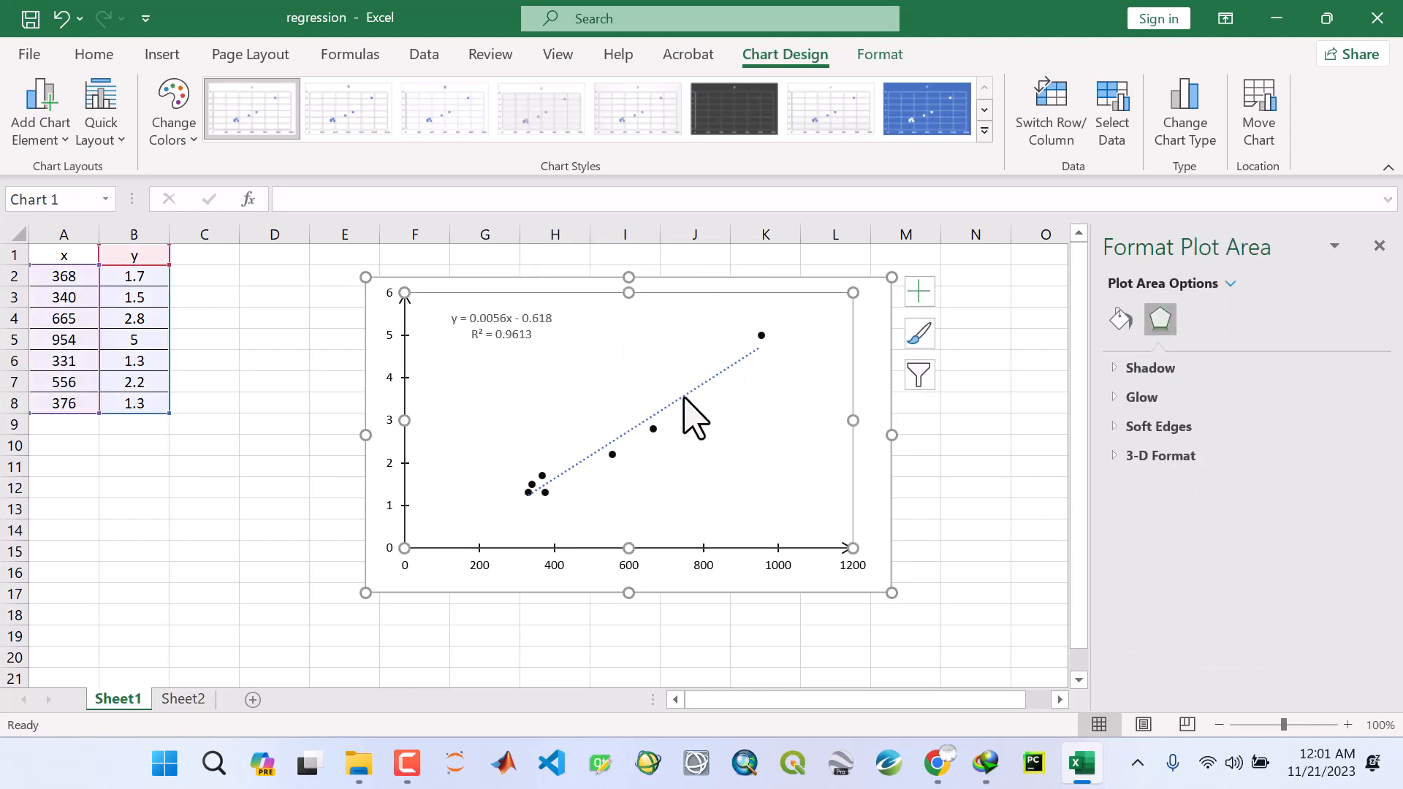
Change the trendline's line color to black.
left_click(685, 398)
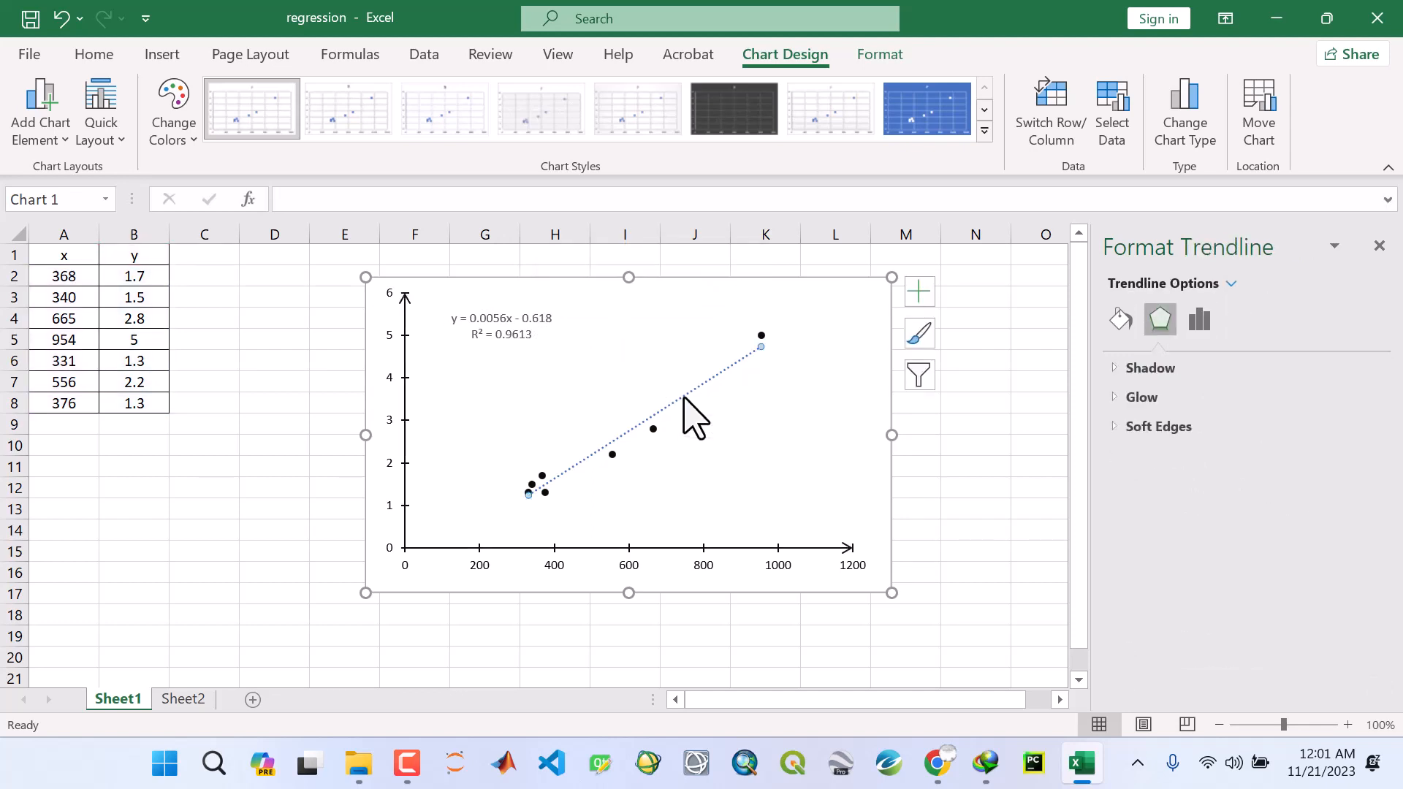
left_click(1199, 319)
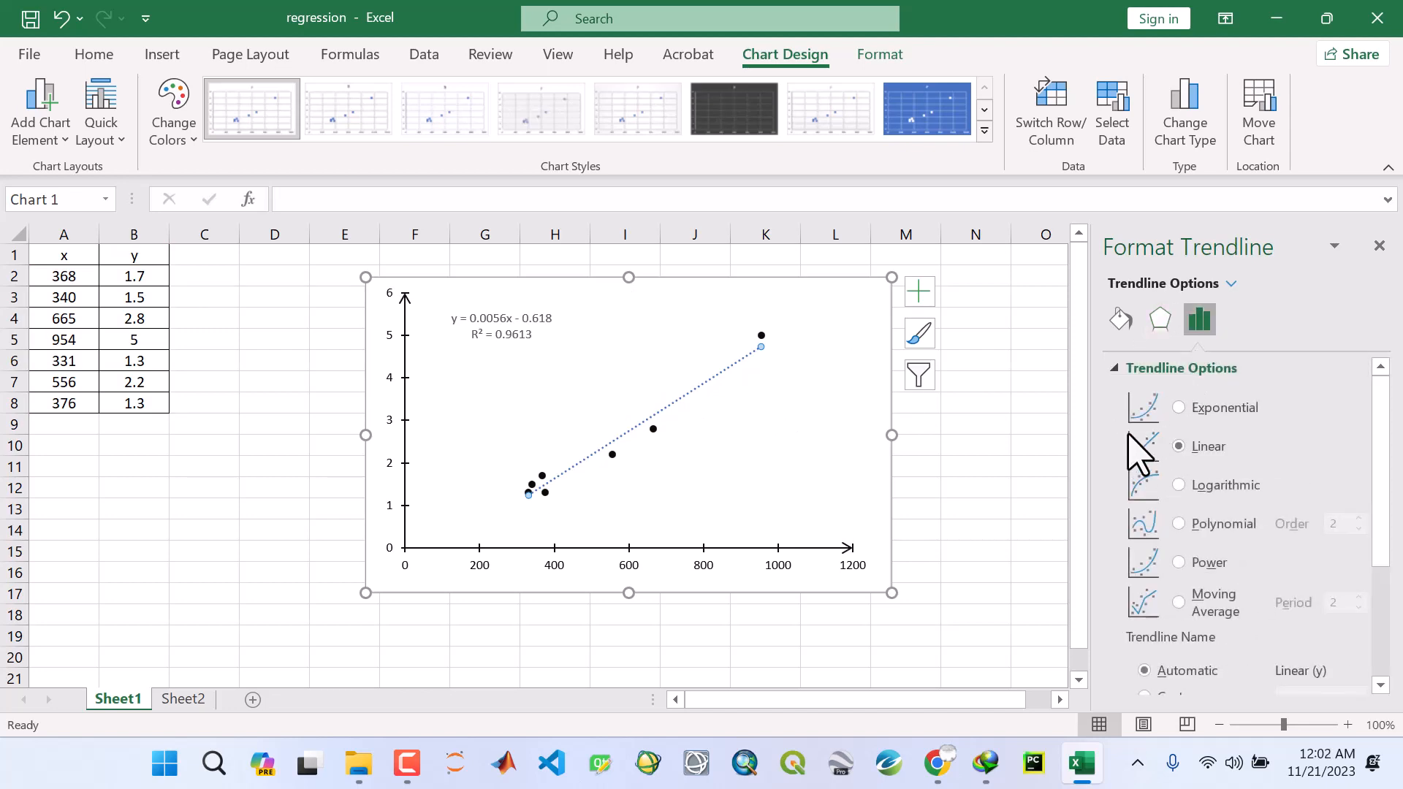
left_click(1121, 320)
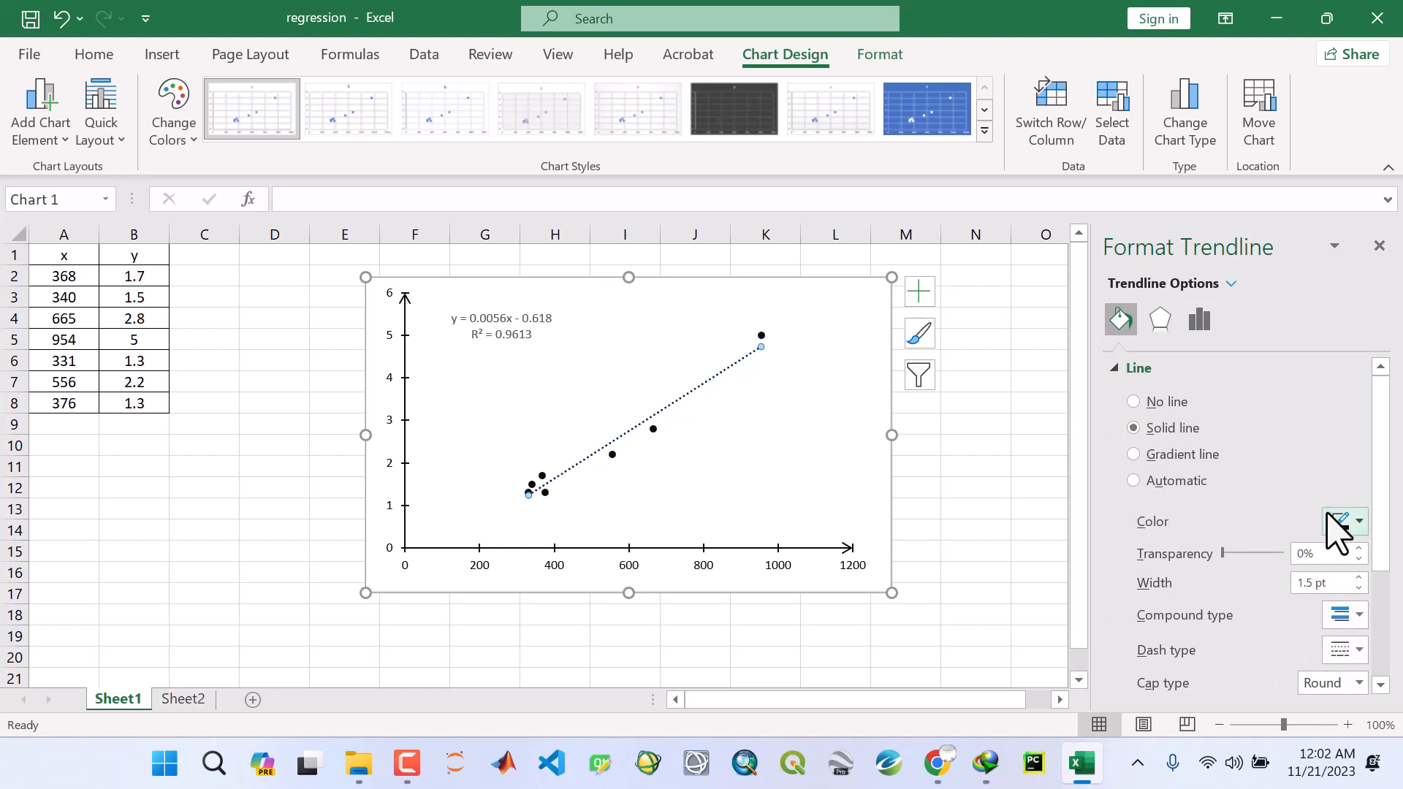
left_click(1358, 522)
left_click(1237, 404)
scroll(1235, 614, "down", 2)
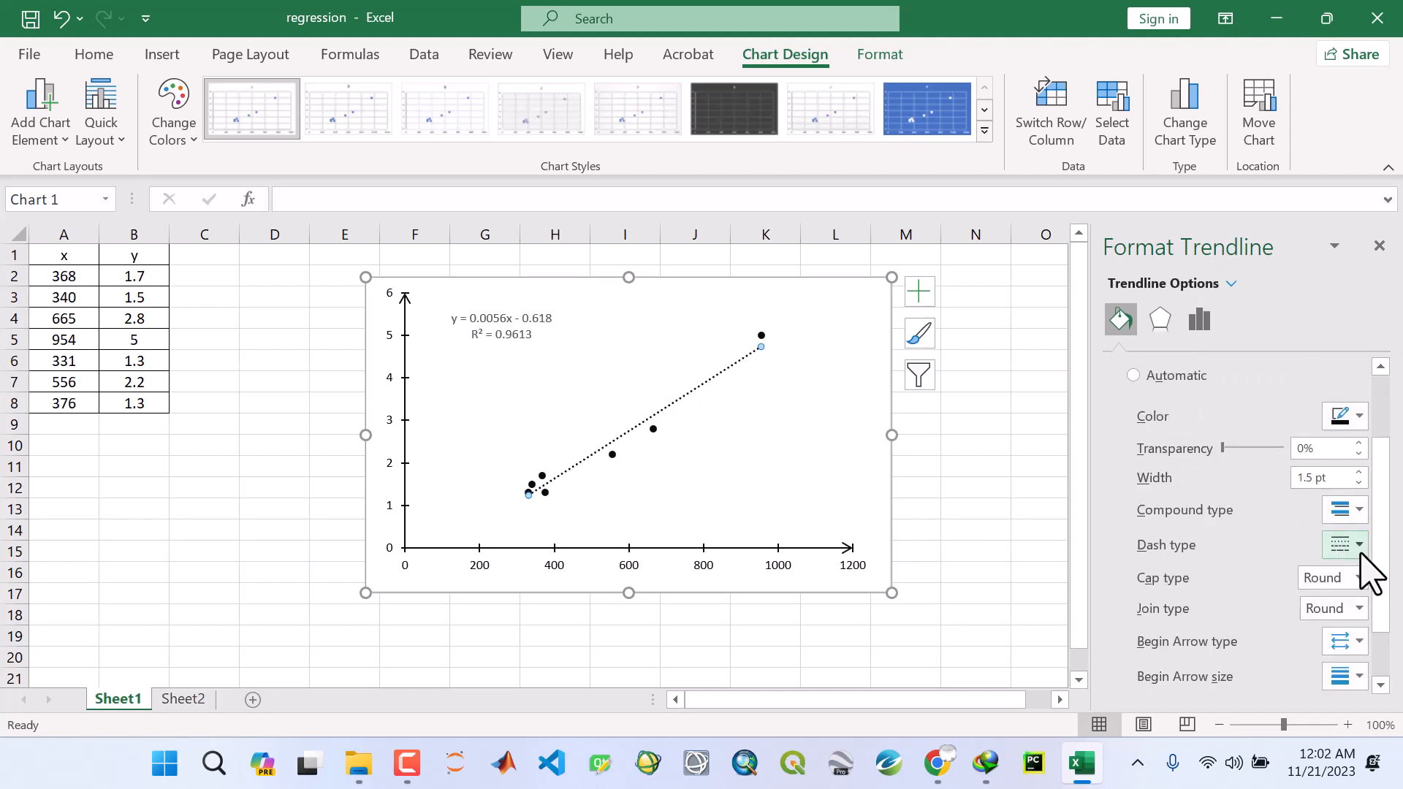
Make the trendline a solid line and set its width to 1 pt.
left_click(1359, 546)
left_click(1344, 569)
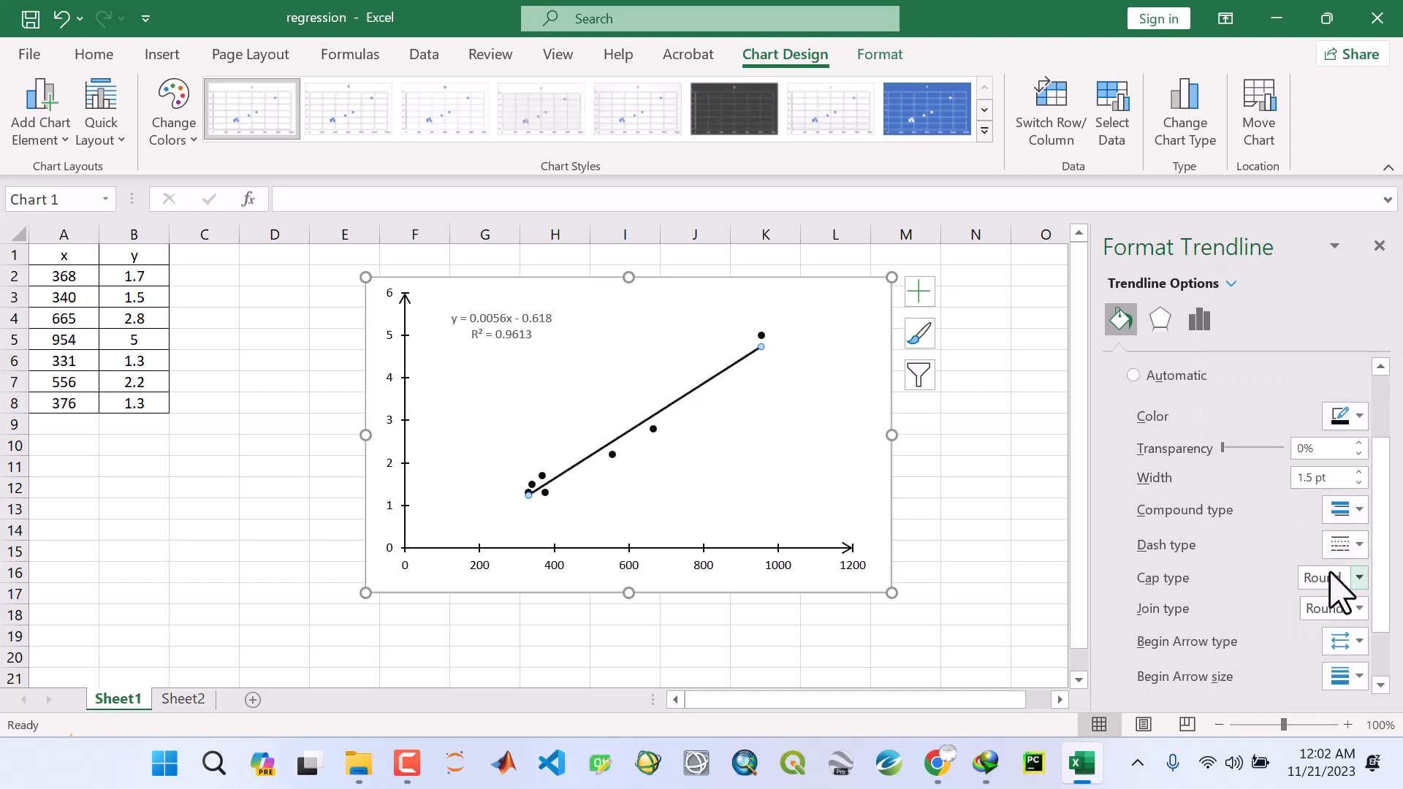
left_click(1360, 483)
left_click(1360, 484)
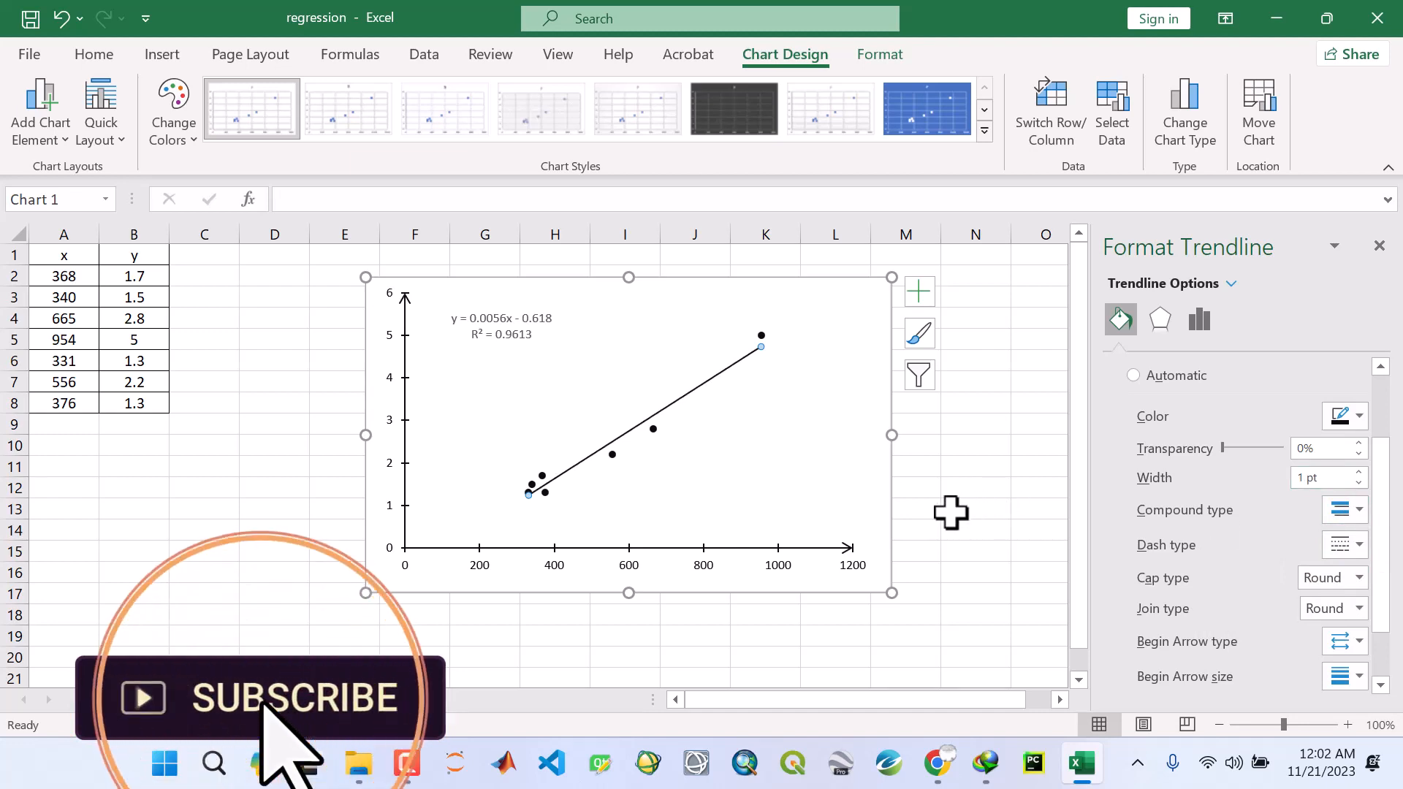
left_click(982, 503)
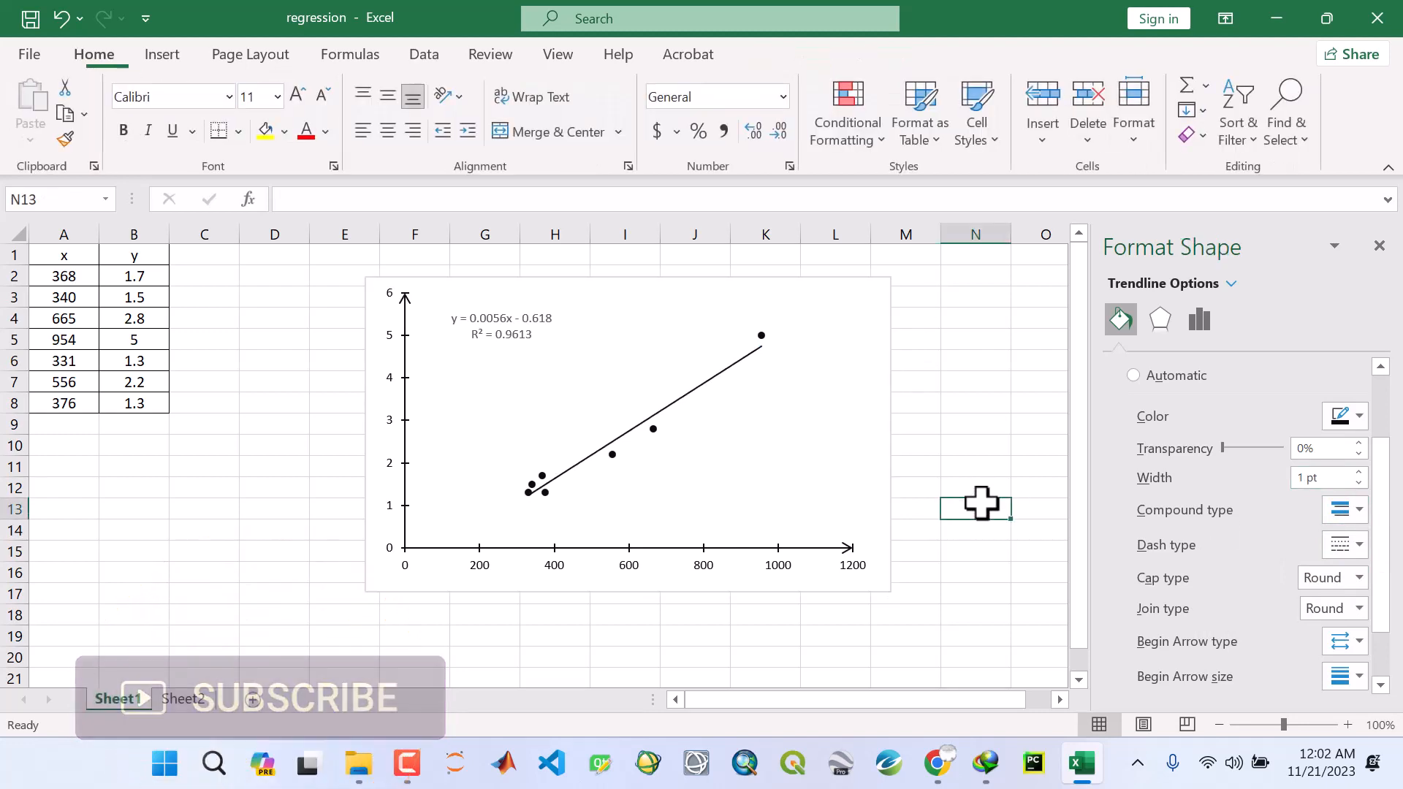
left_click(442, 588)
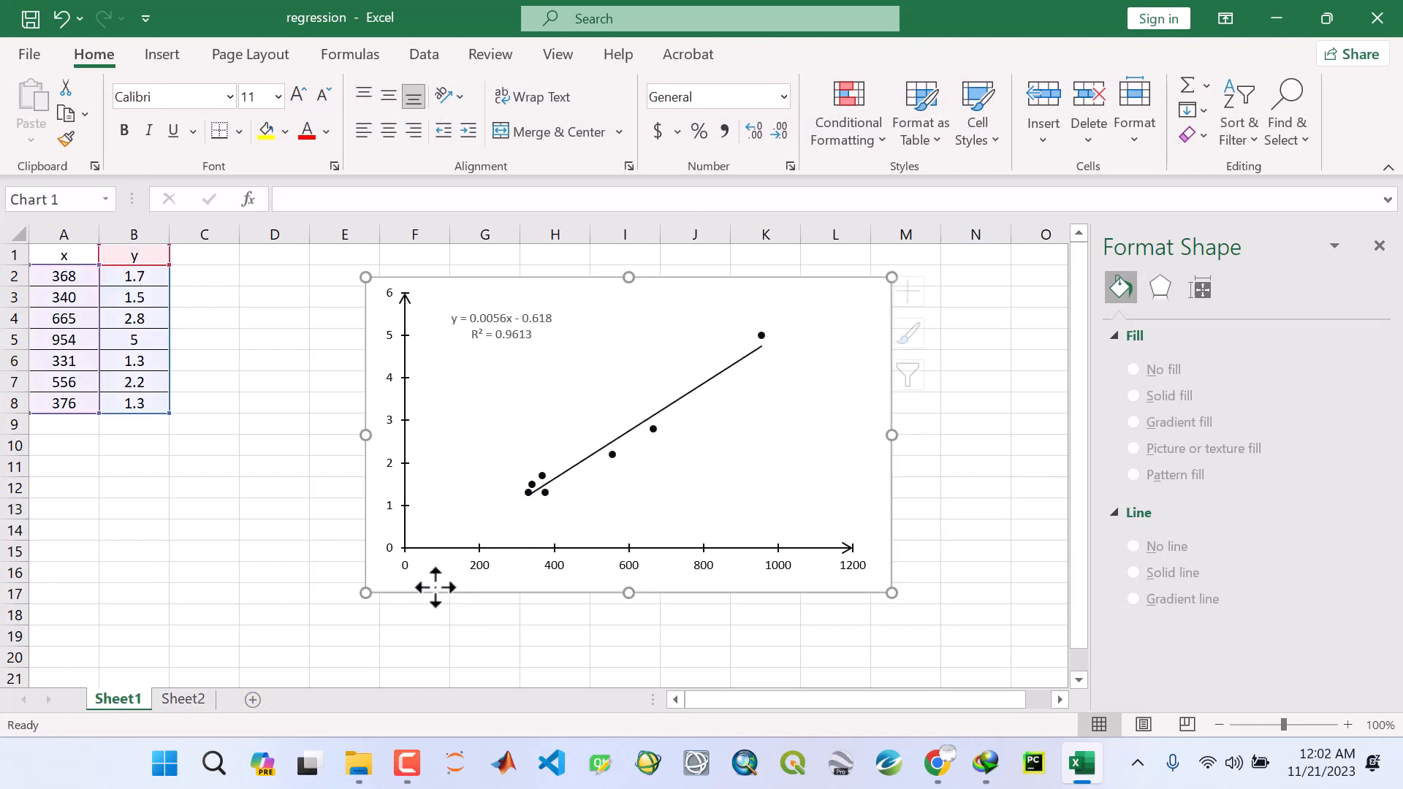
left_click(162, 56)
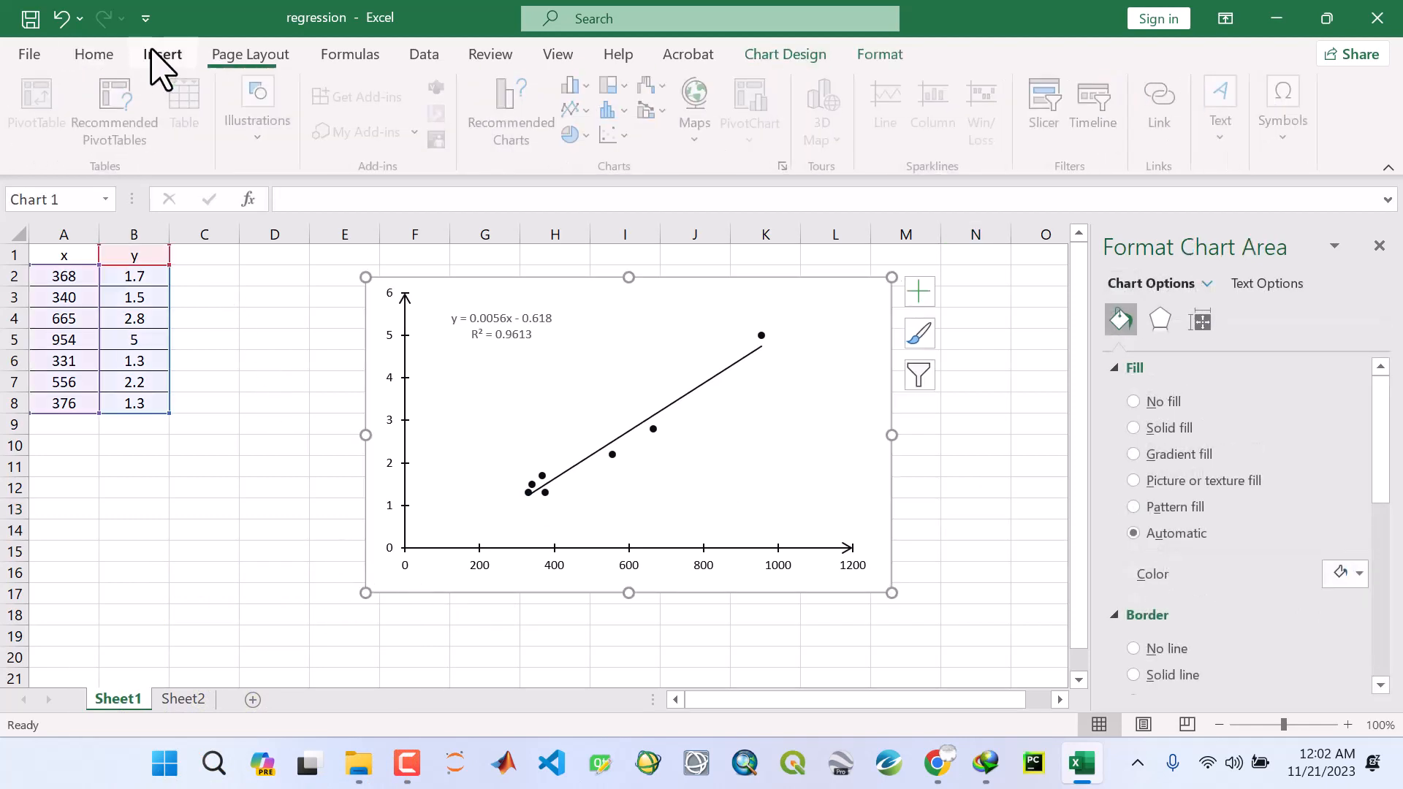
left_click(1288, 124)
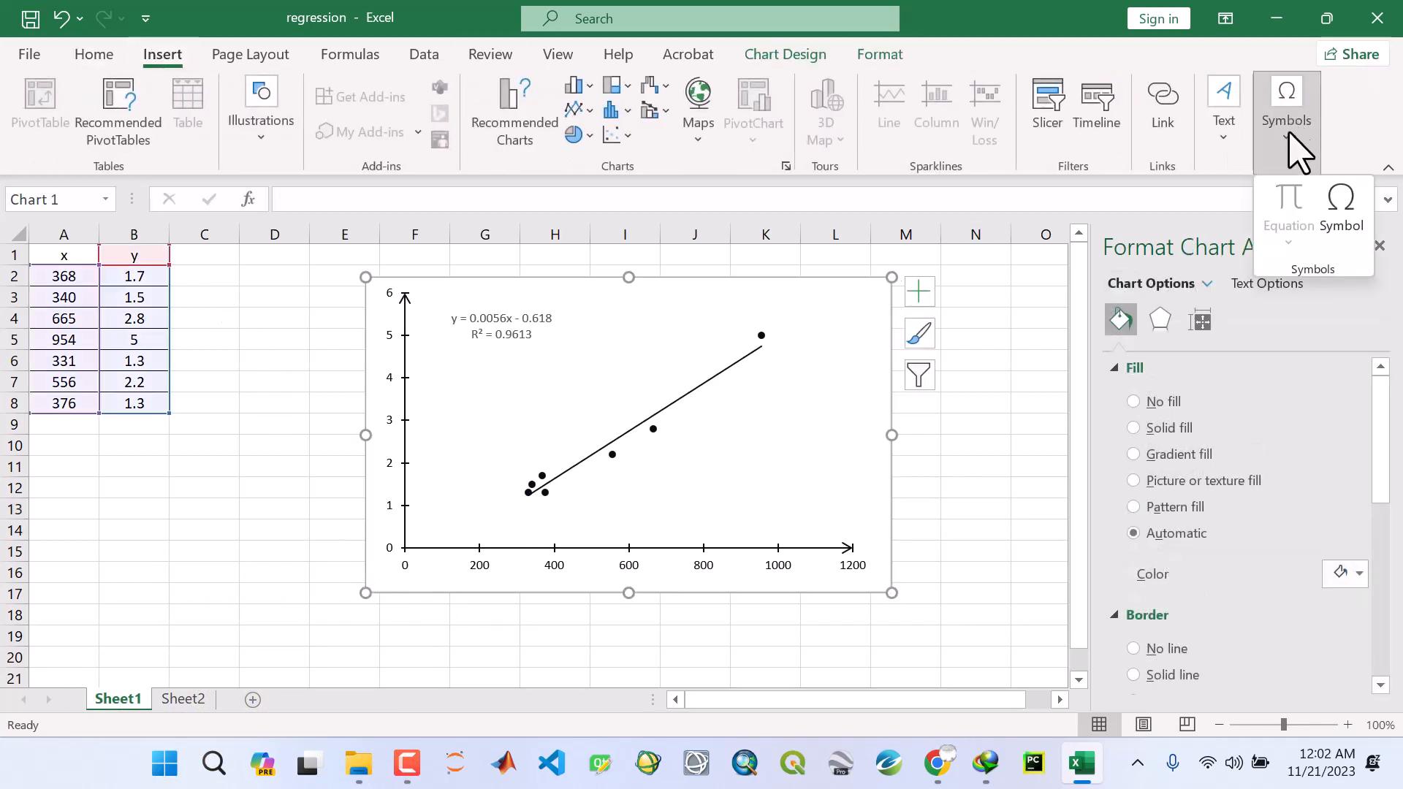
left_click(1340, 218)
left_click(1128, 252)
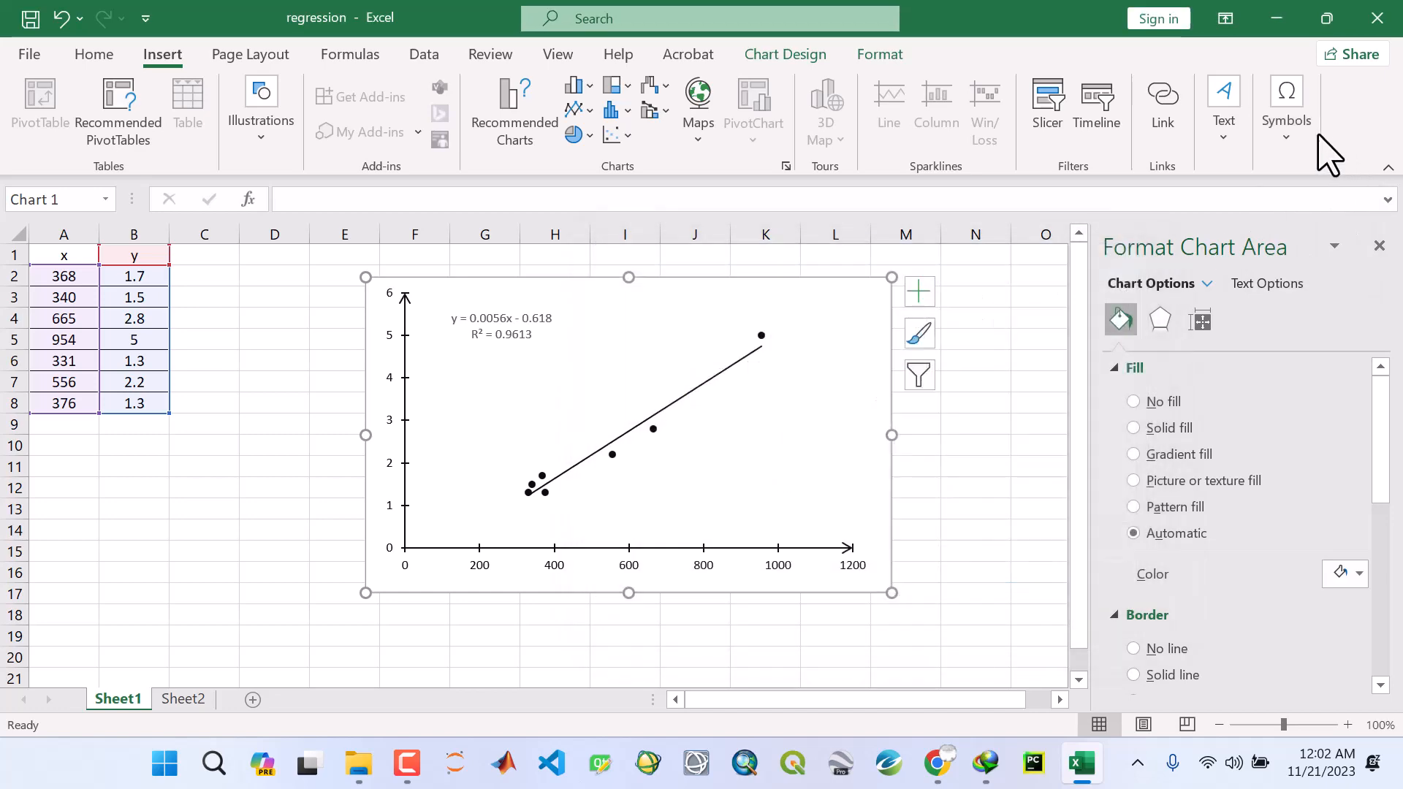
left_click(1286, 132)
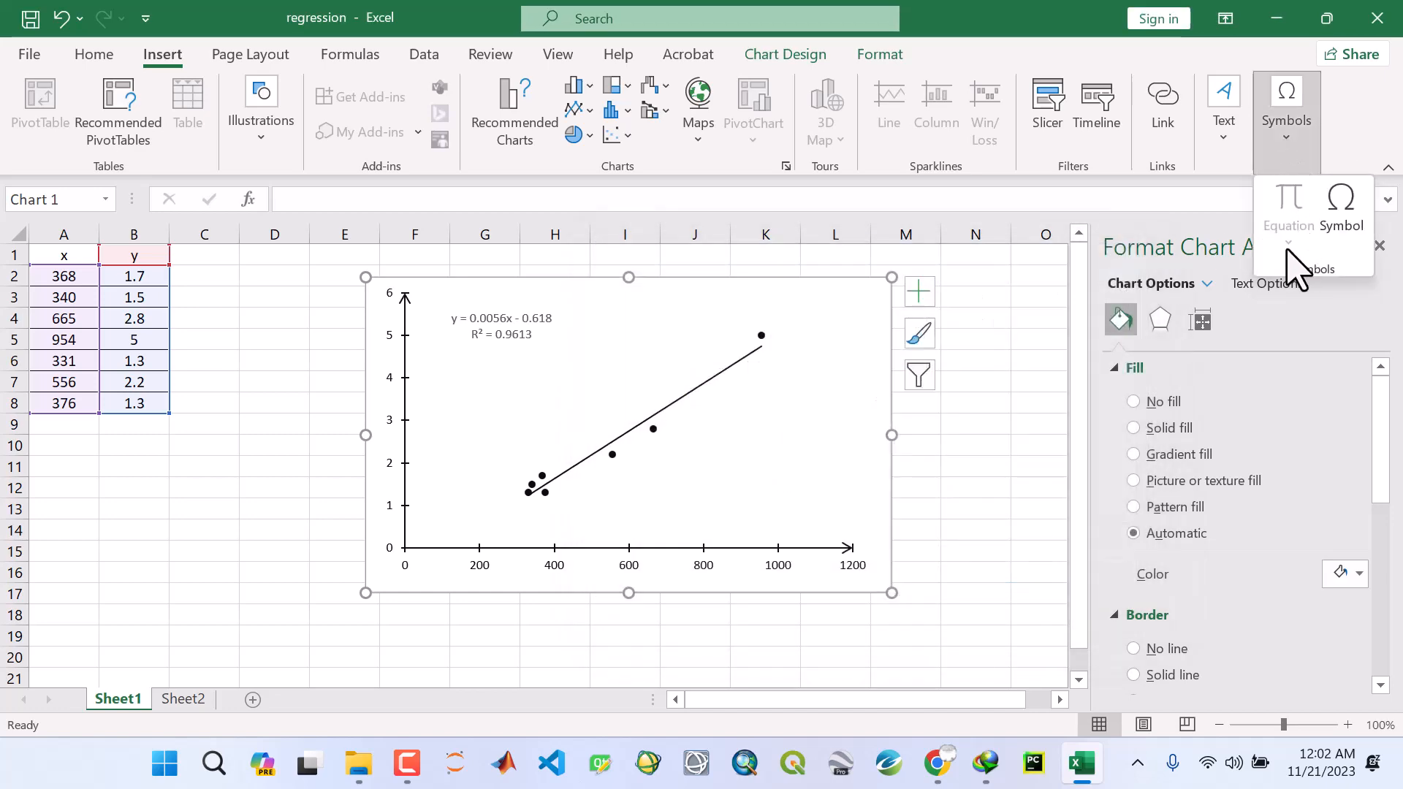
Insert an equation box reading "x" and place it just below the right end of the chart's horizontal axis.
left_click(275, 494)
left_click(275, 383)
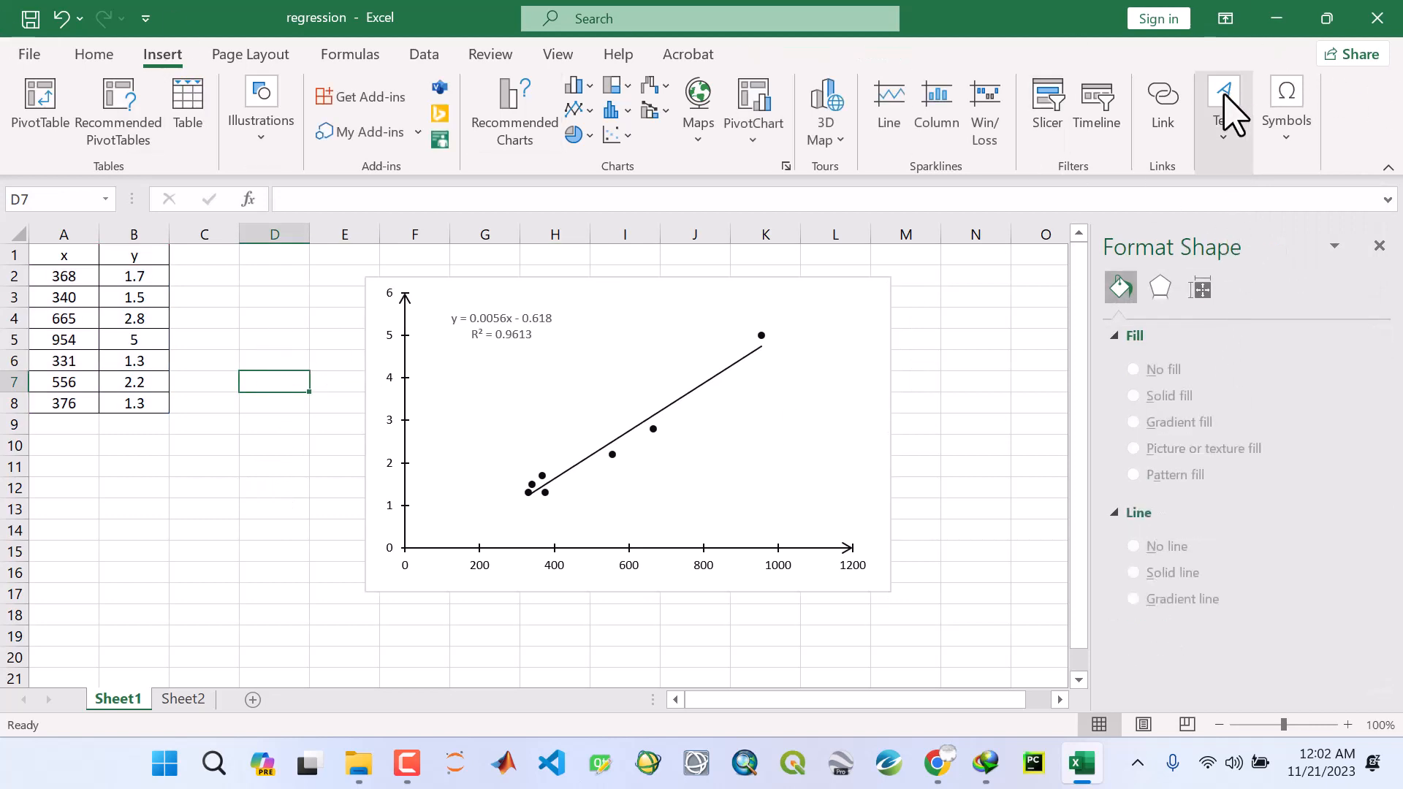
left_click(1286, 139)
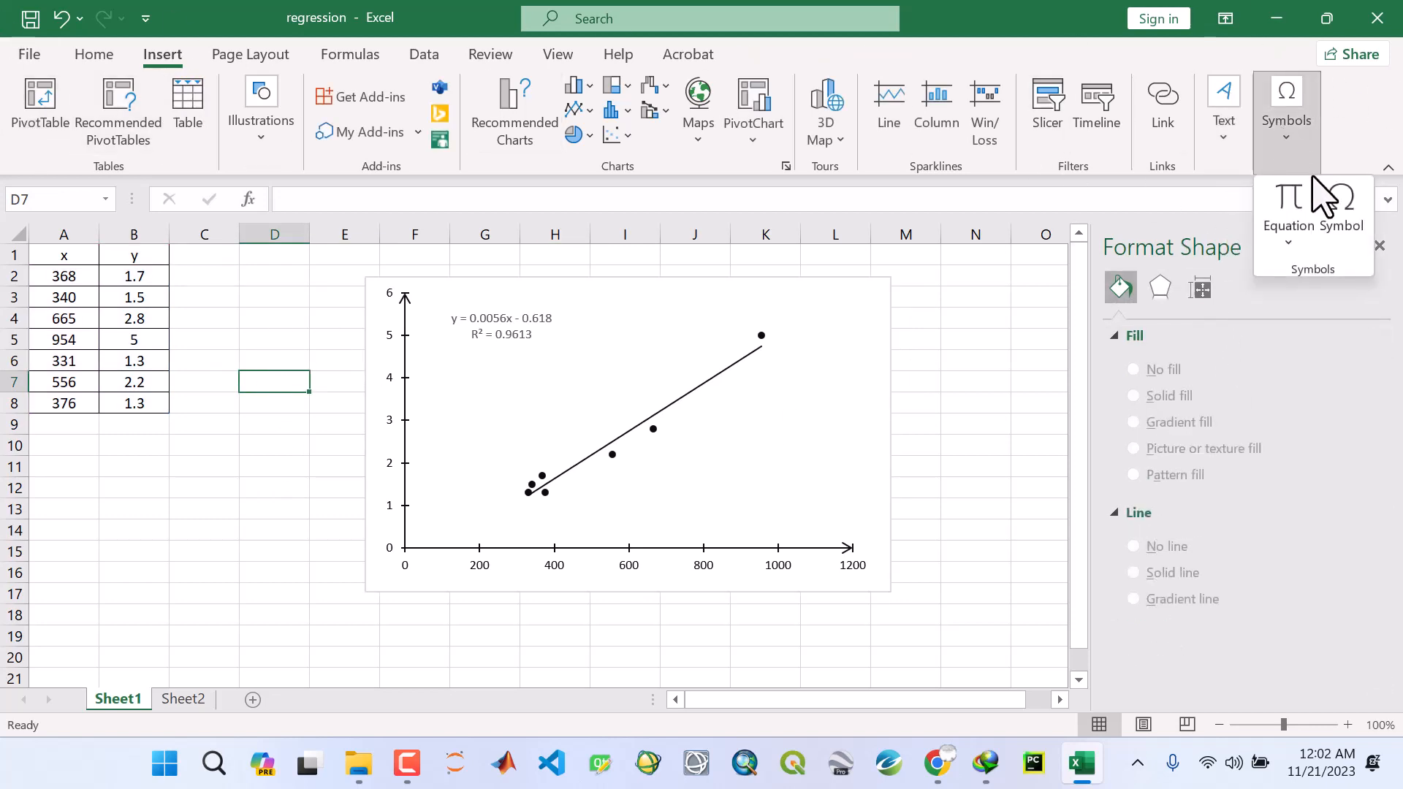
left_click(1288, 202)
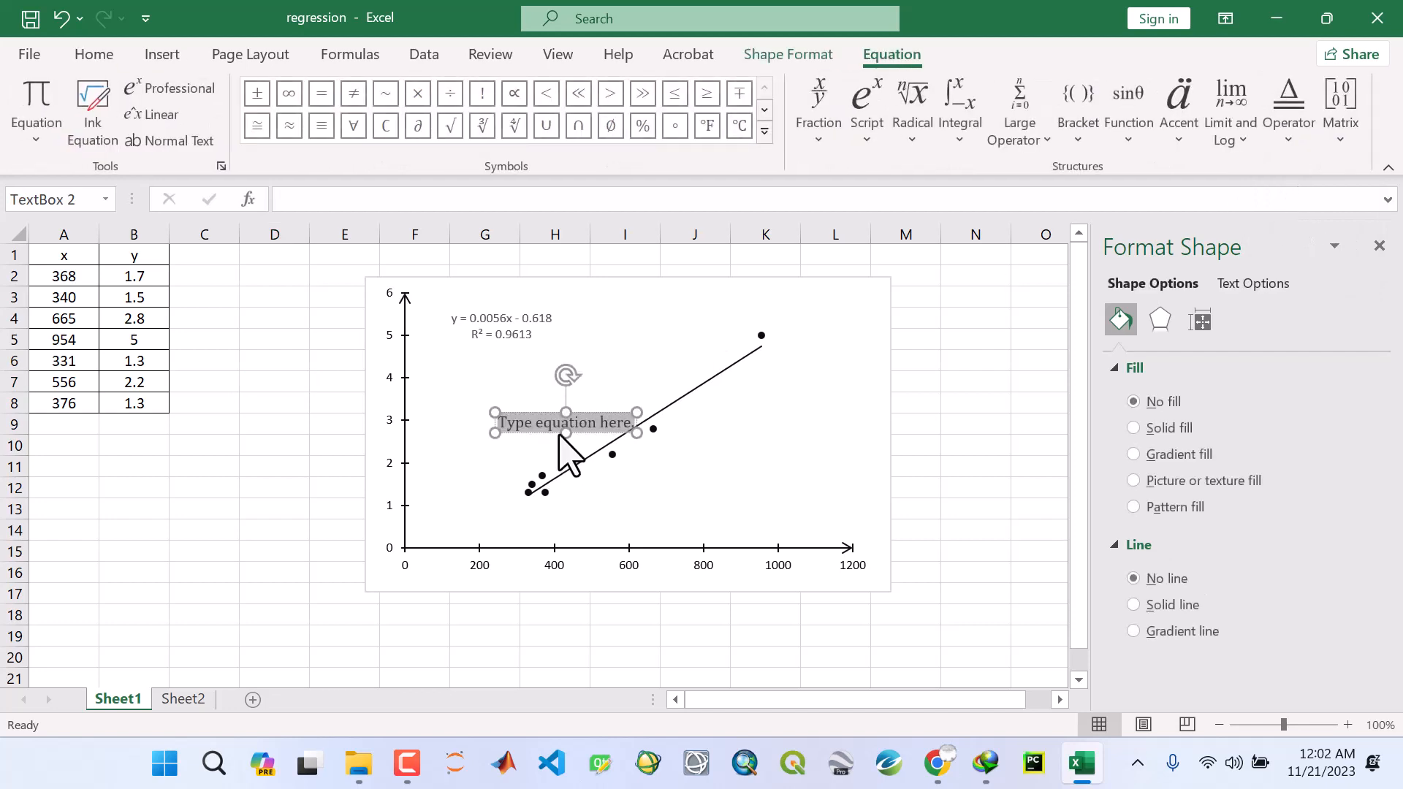
type("x")
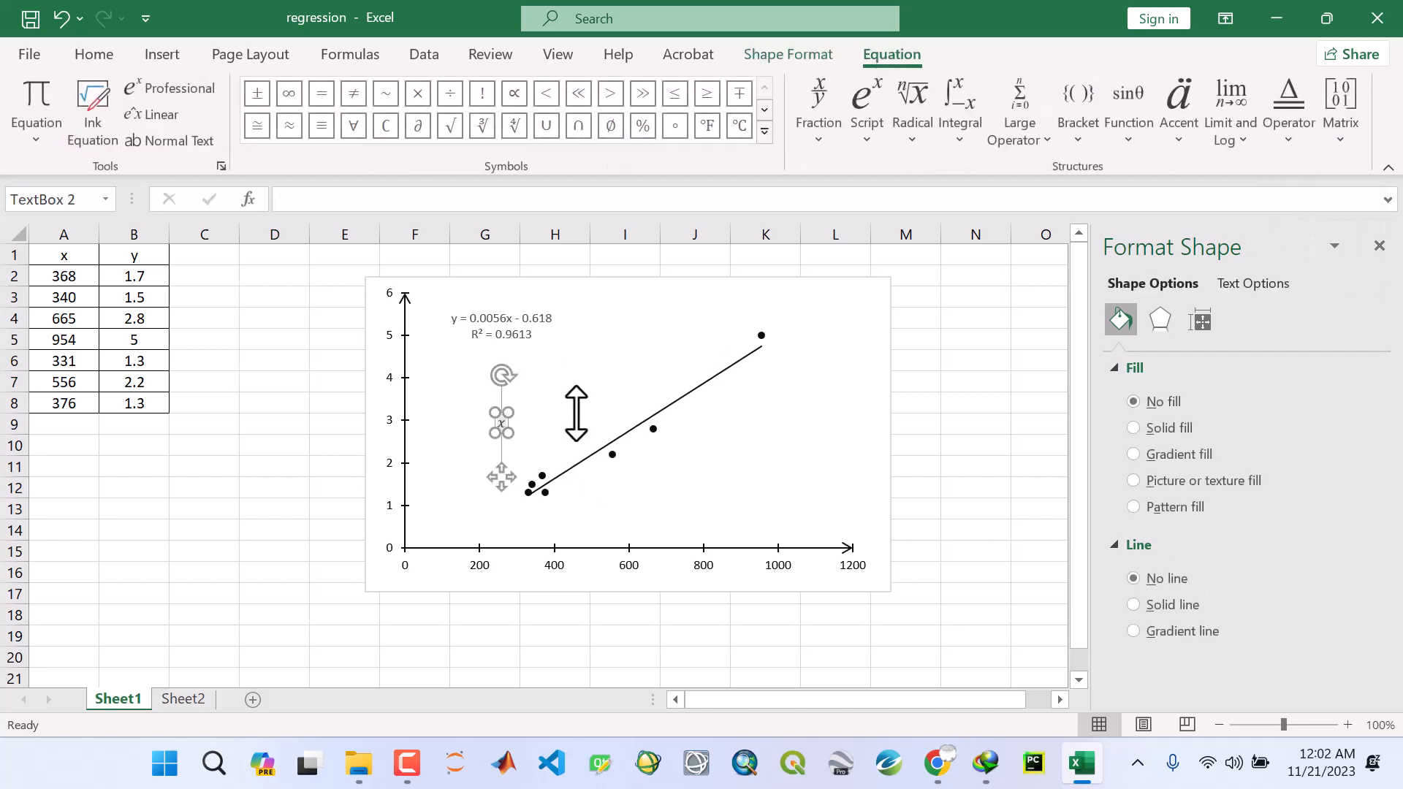
left_click_drag(502, 476, 570, 560)
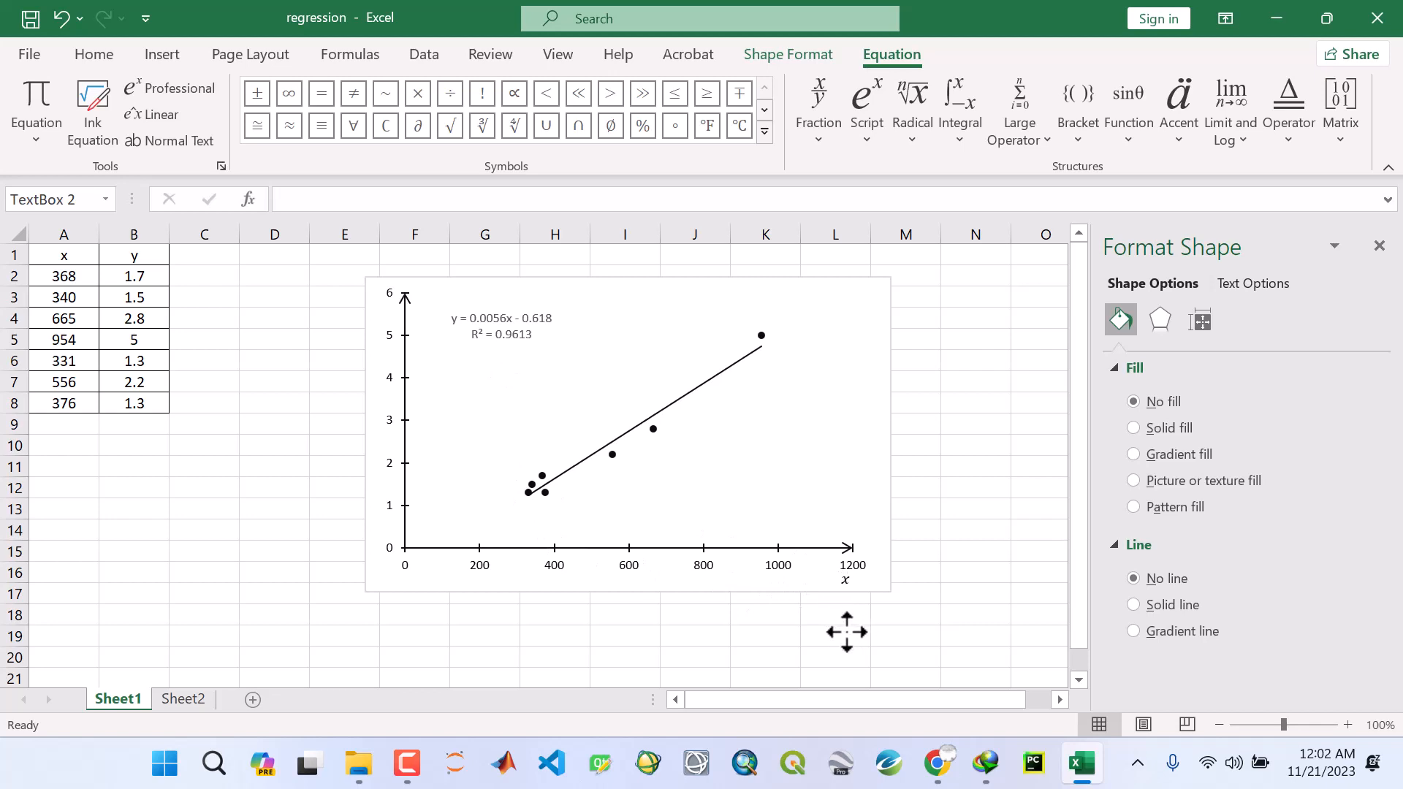
left_click_drag(847, 632, 849, 626)
Duplicate the x label, place the copy beside the upper end of the vertical axis and change its text to "y".
key("ctrl+c")
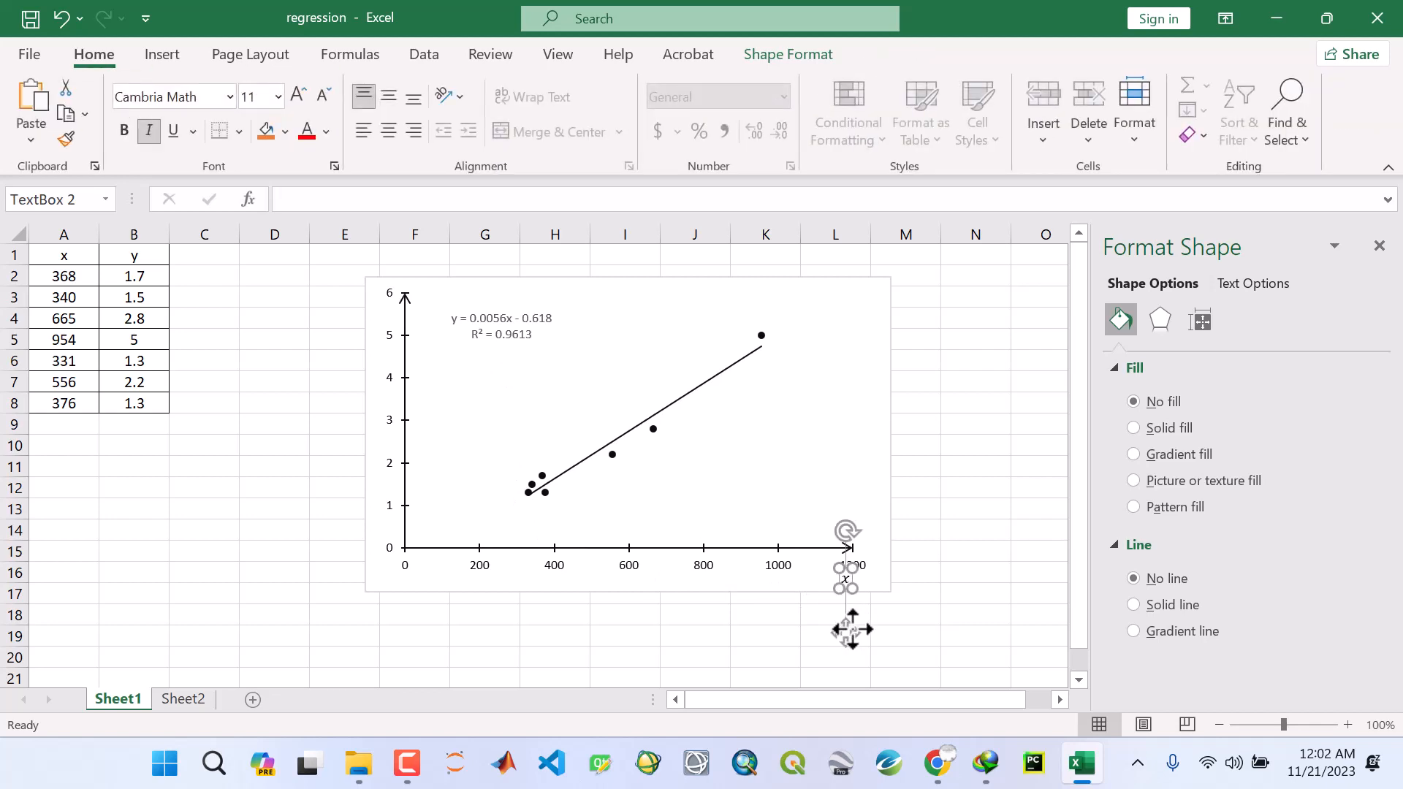
key("ctrl+v")
left_click_drag(860, 647, 601, 560)
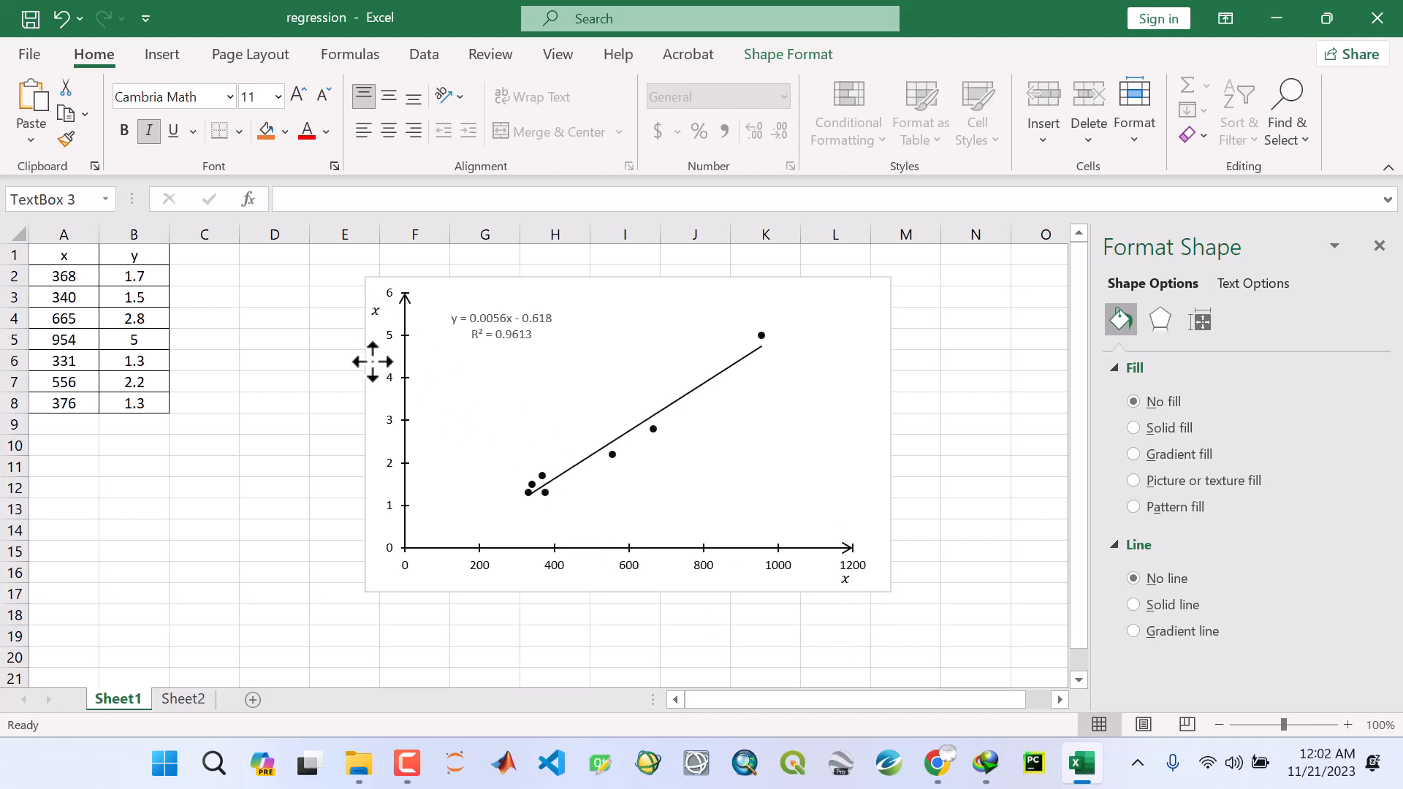
left_click_drag(373, 361, 374, 363)
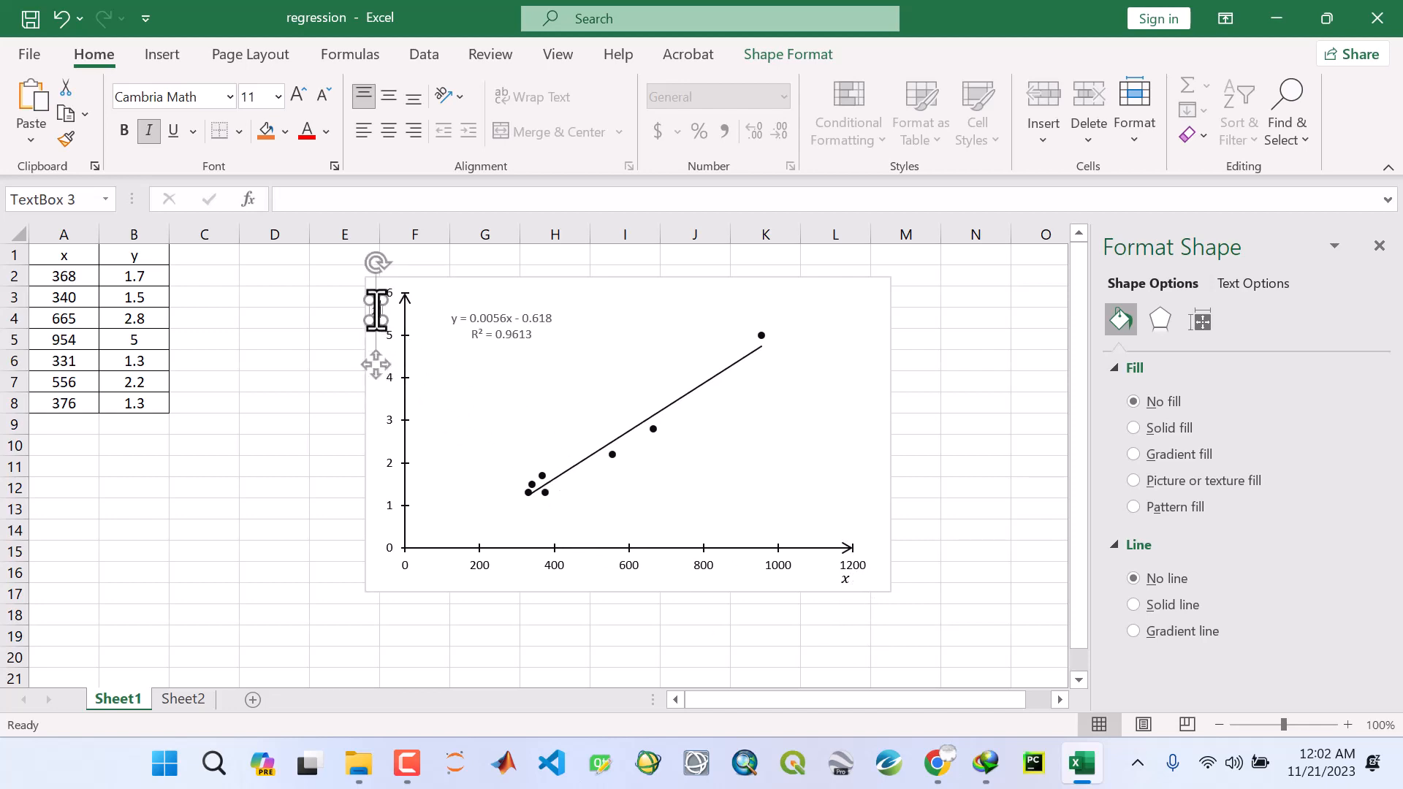
double_click(372, 309)
type("y")
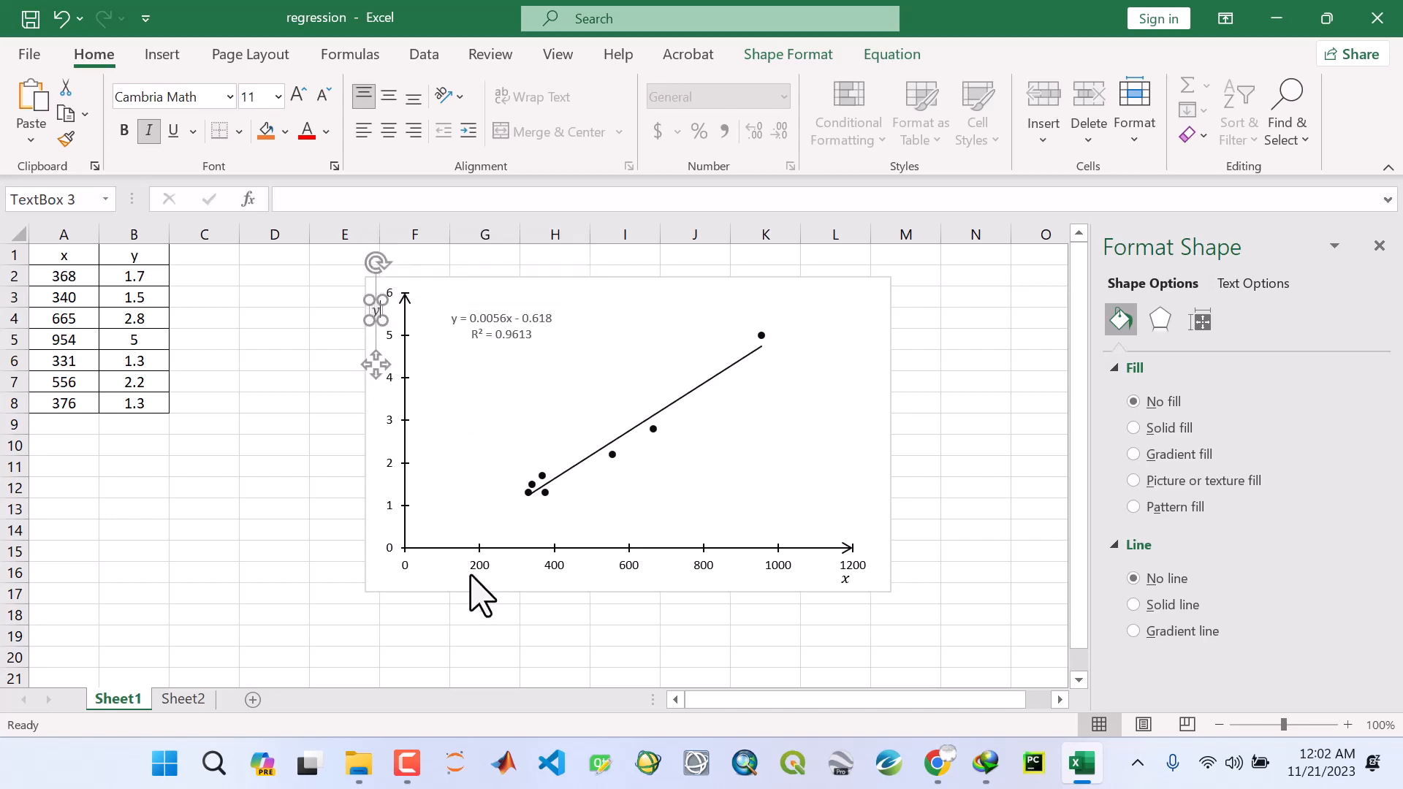
left_click(454, 622)
Nudge the y label slightly upward and closer to the top of the vertical axis.
left_click(376, 310)
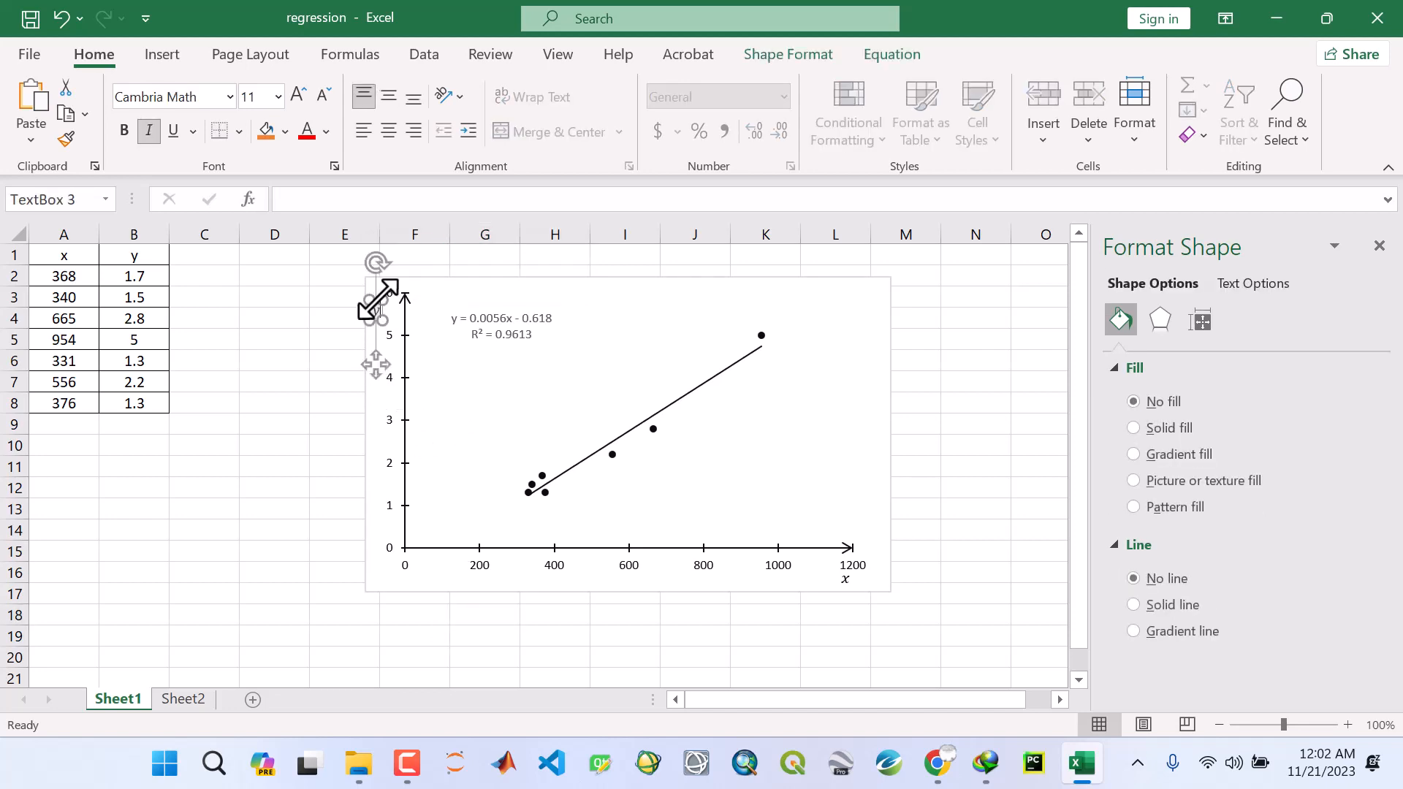
left_click_drag(374, 373, 376, 353)
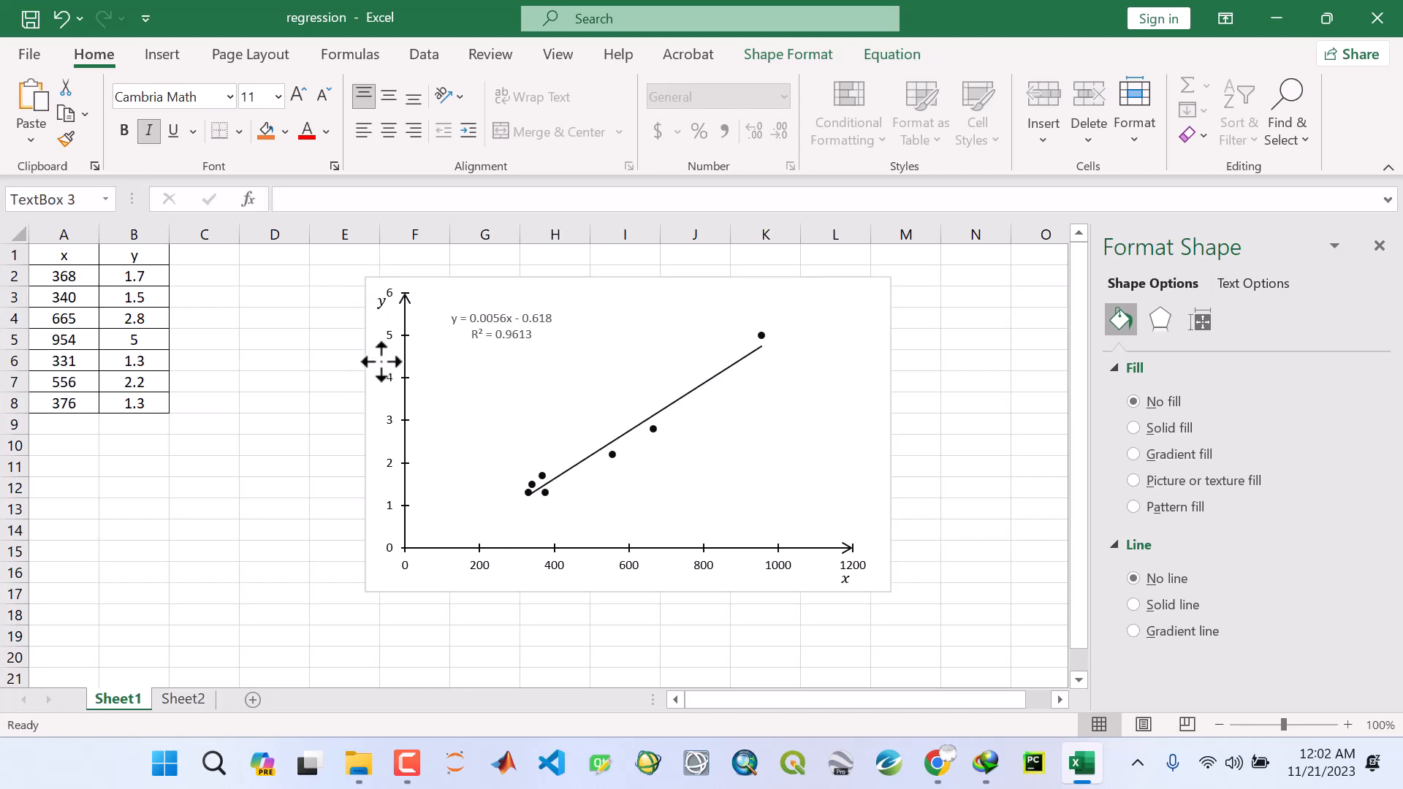
left_click_drag(378, 361, 378, 358)
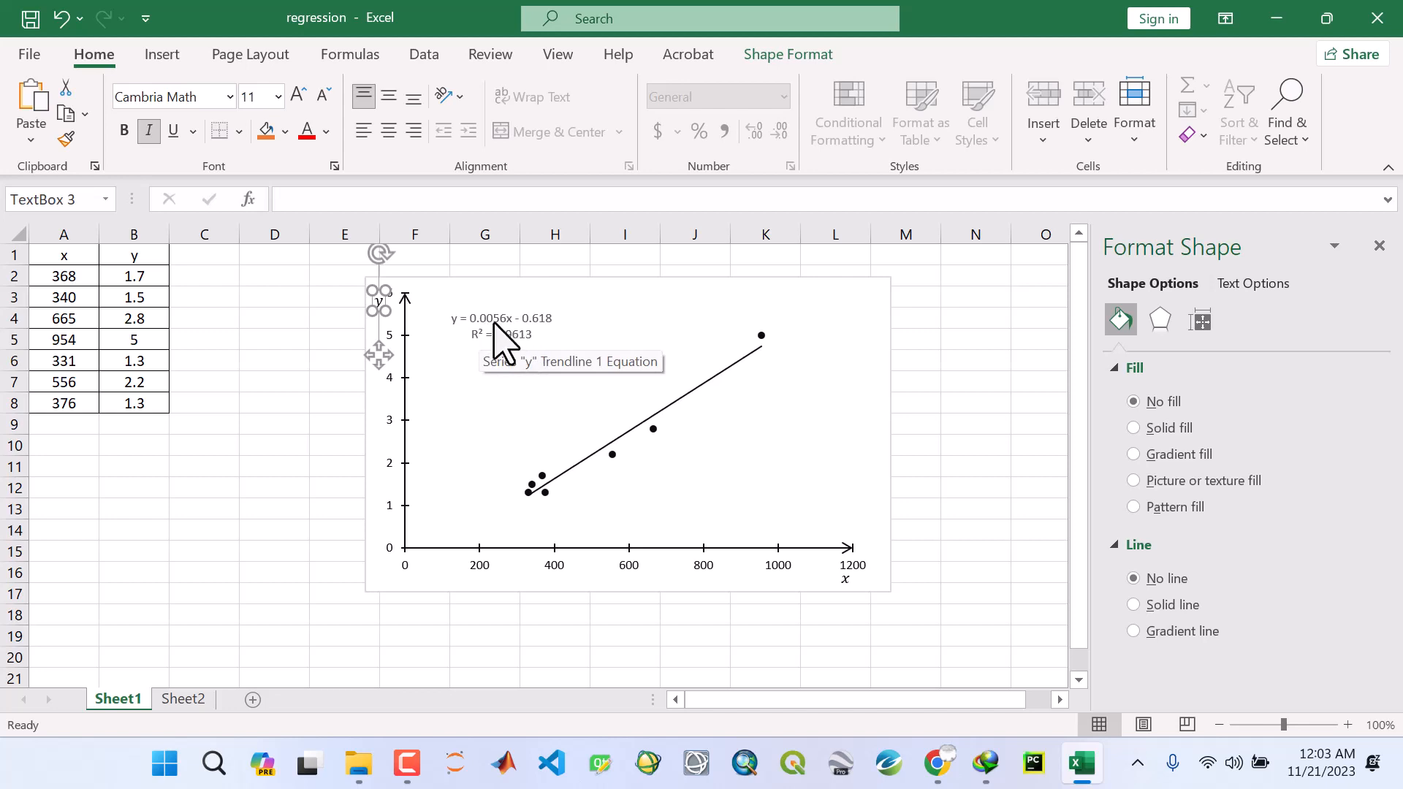
left_click(936, 386)
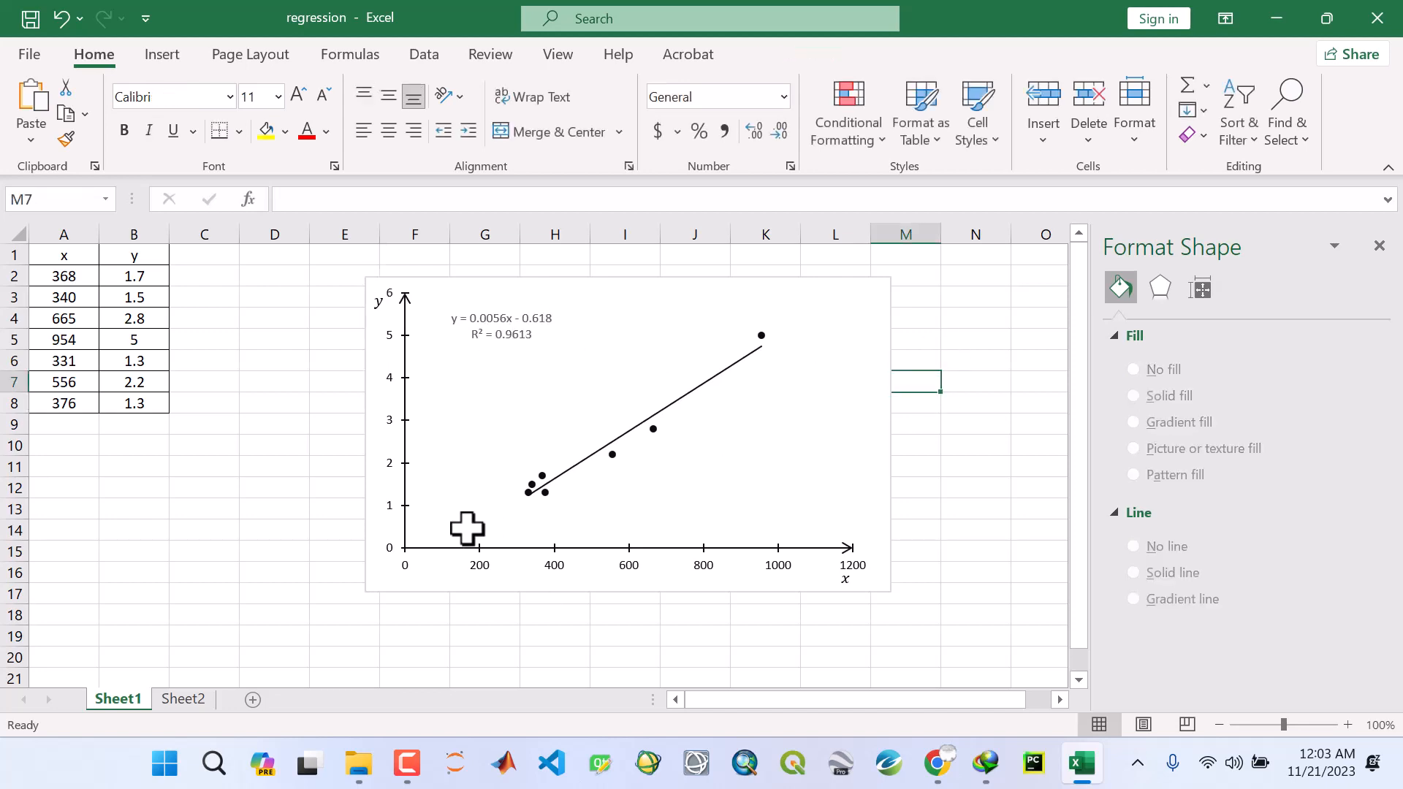
Deselect the chart and close the Format Shape settings to show the finished chart.
left_click(391, 590)
left_click(988, 572)
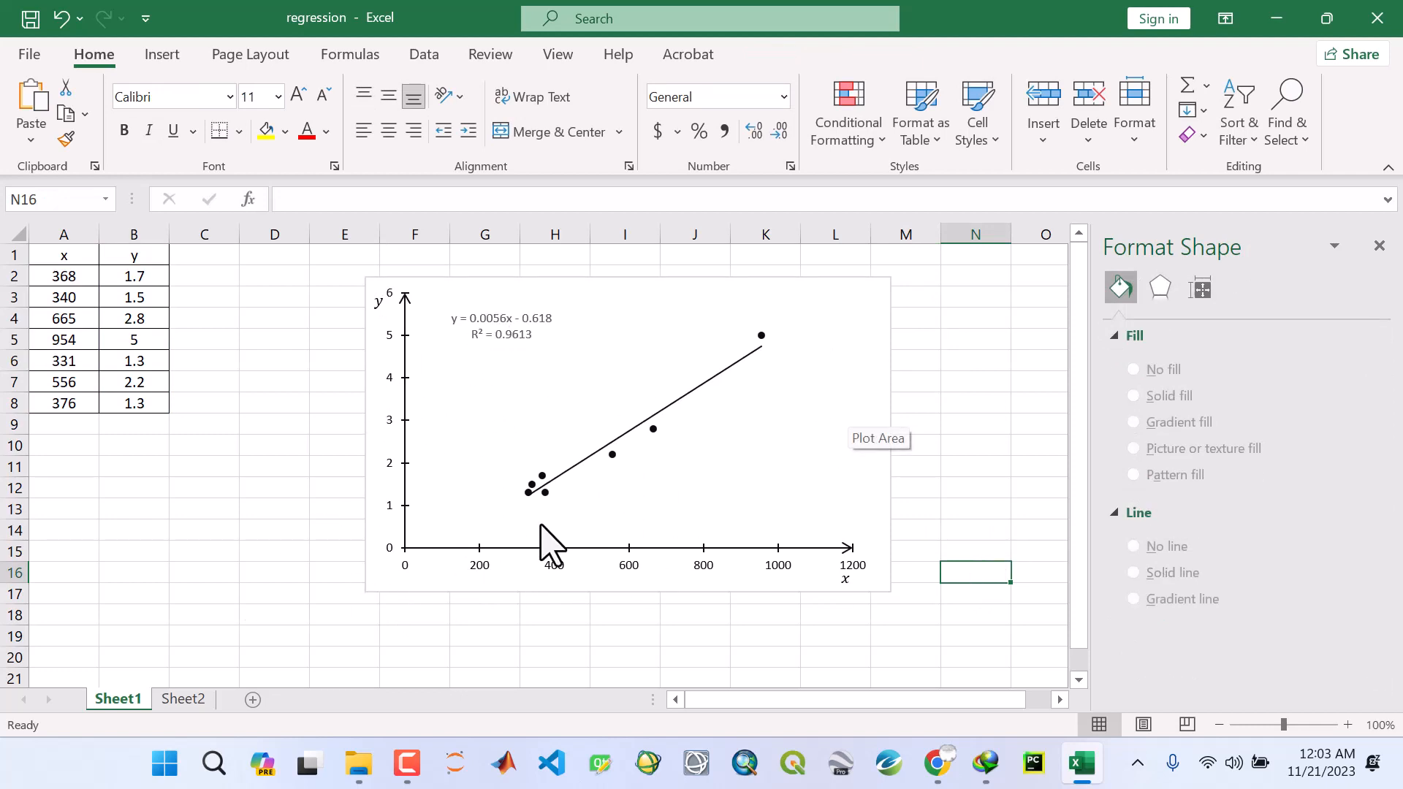
left_click(1380, 246)
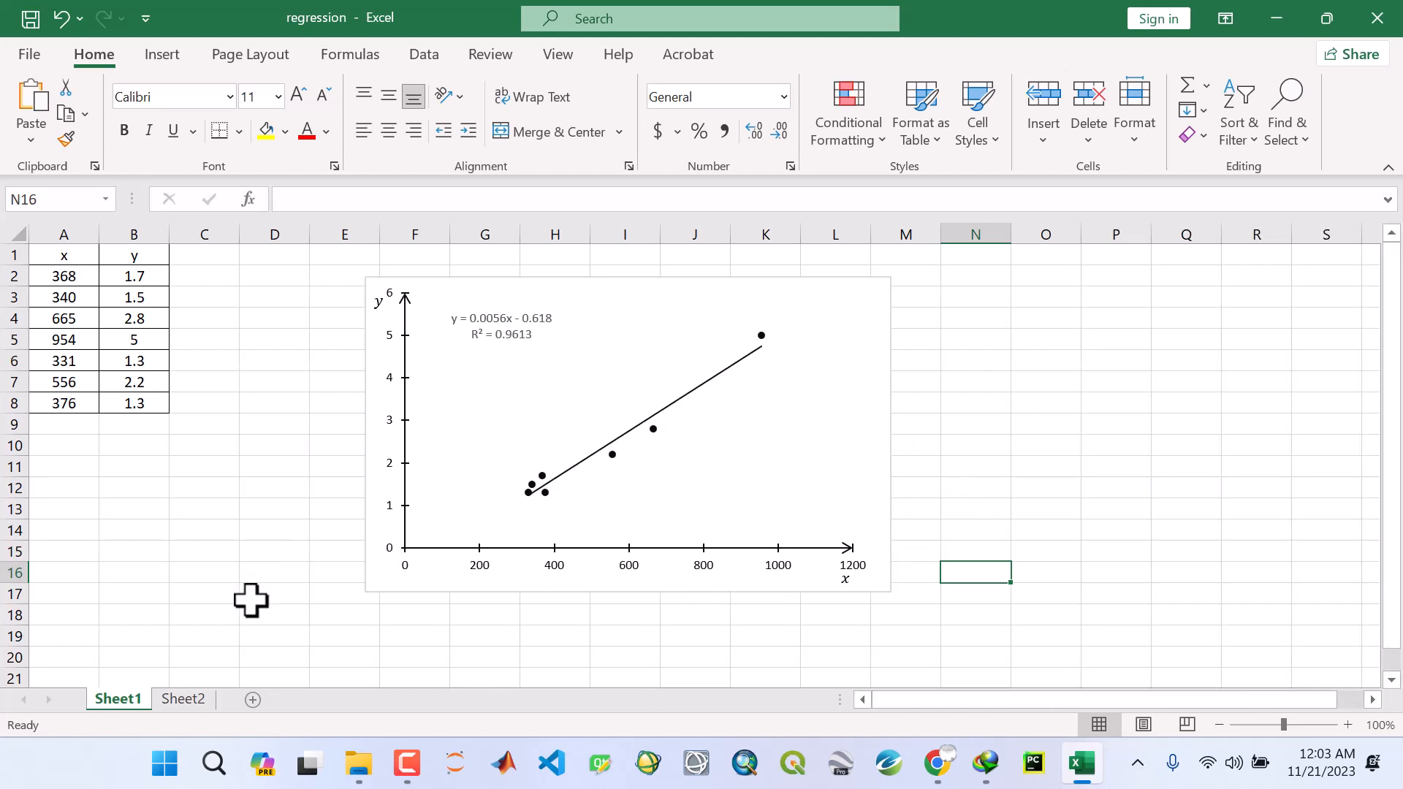